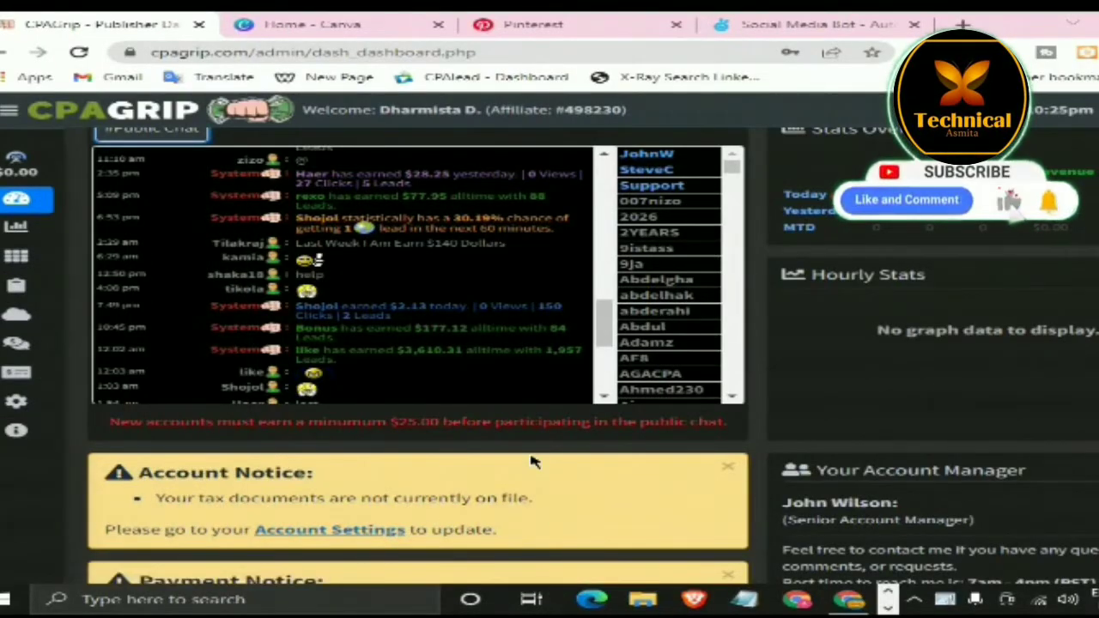
Dismiss the payment notice and the account notice on the dashboard
scroll(532, 459, down, 4)
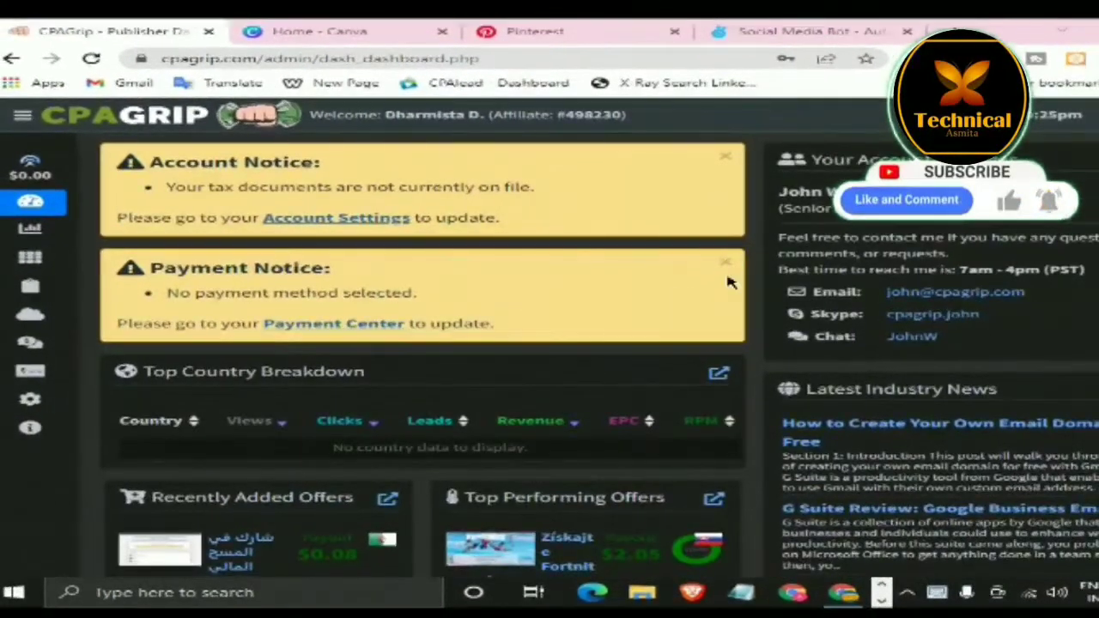
click(726, 262)
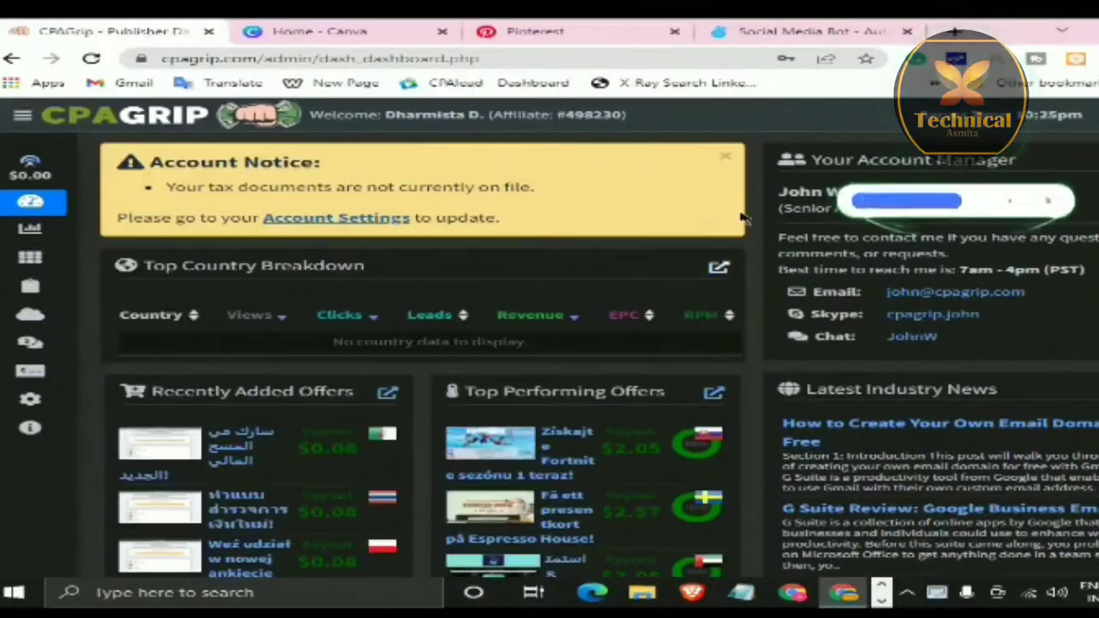
click(724, 157)
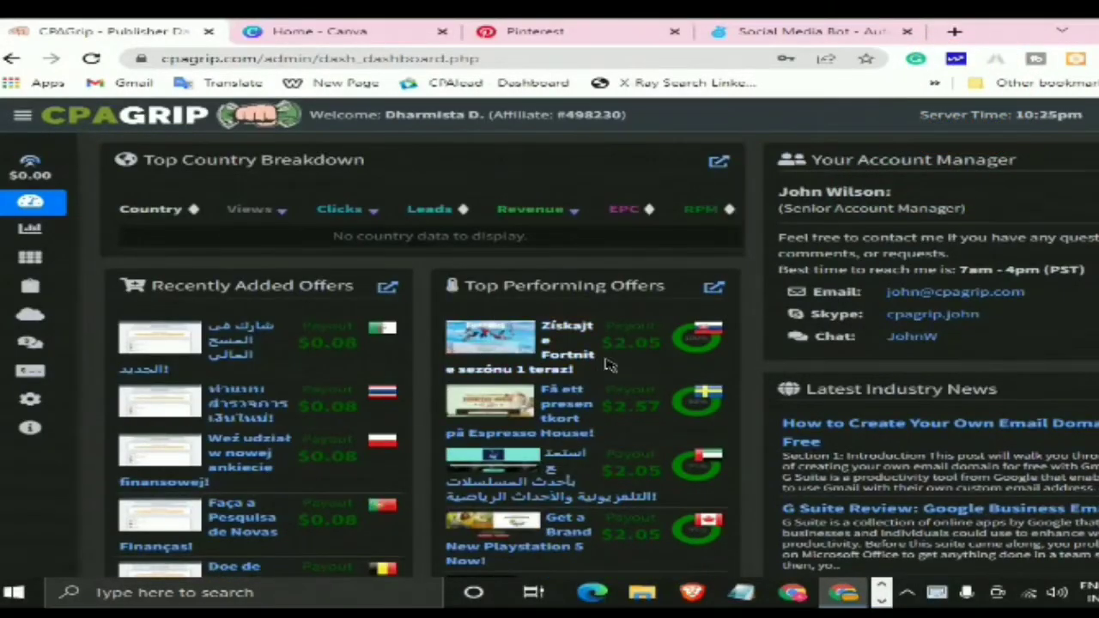
Examine the top performing offers, view the details of the $2.05 United Arab Emirates mobile offer, and close them
scroll(652, 376, down, 3)
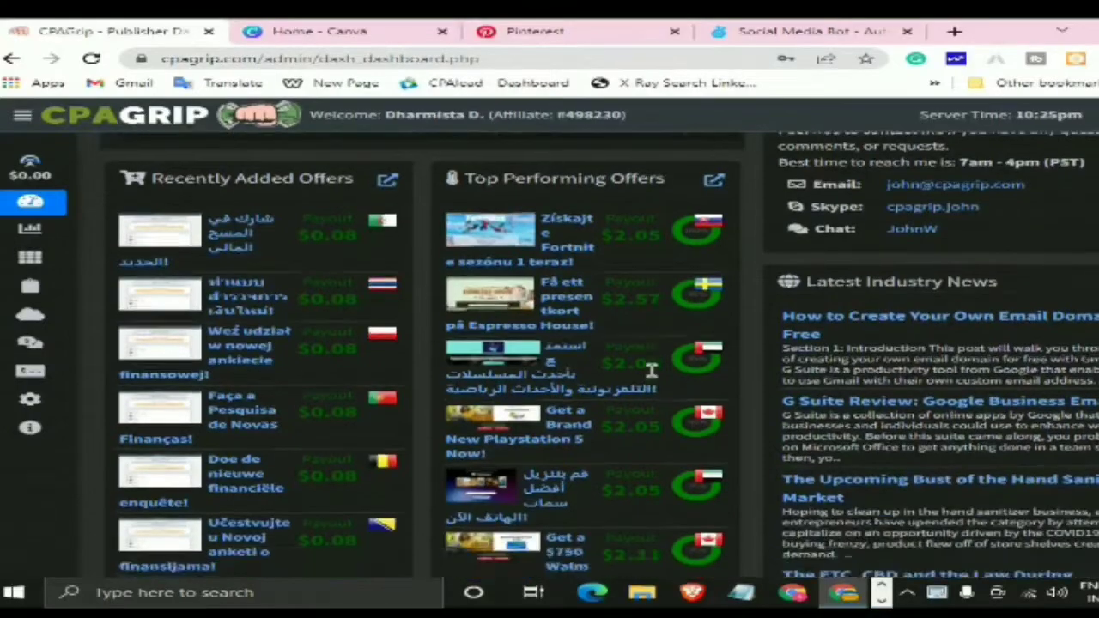
scroll(647, 429, down, 1)
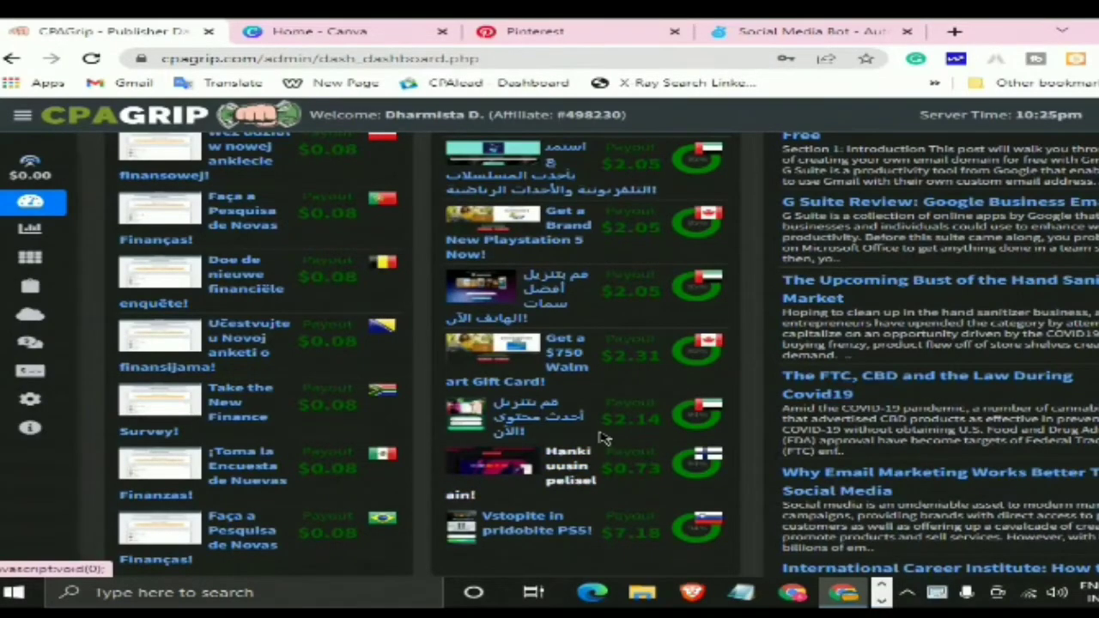
scroll(603, 437, down, 3)
scroll(599, 322, up, 2)
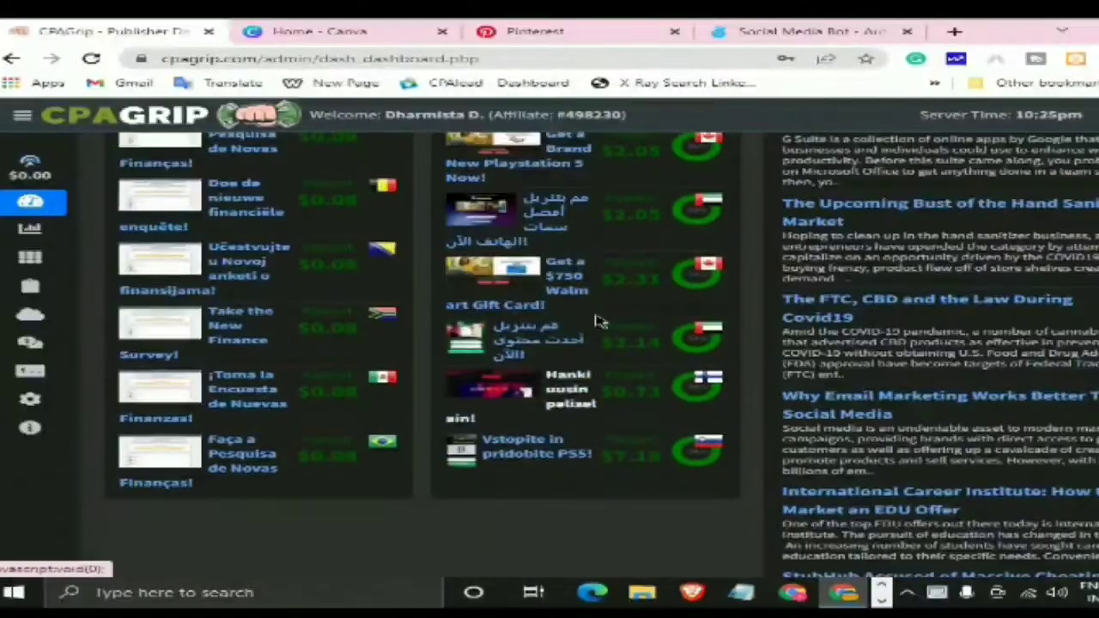
scroll(599, 321, up, 1)
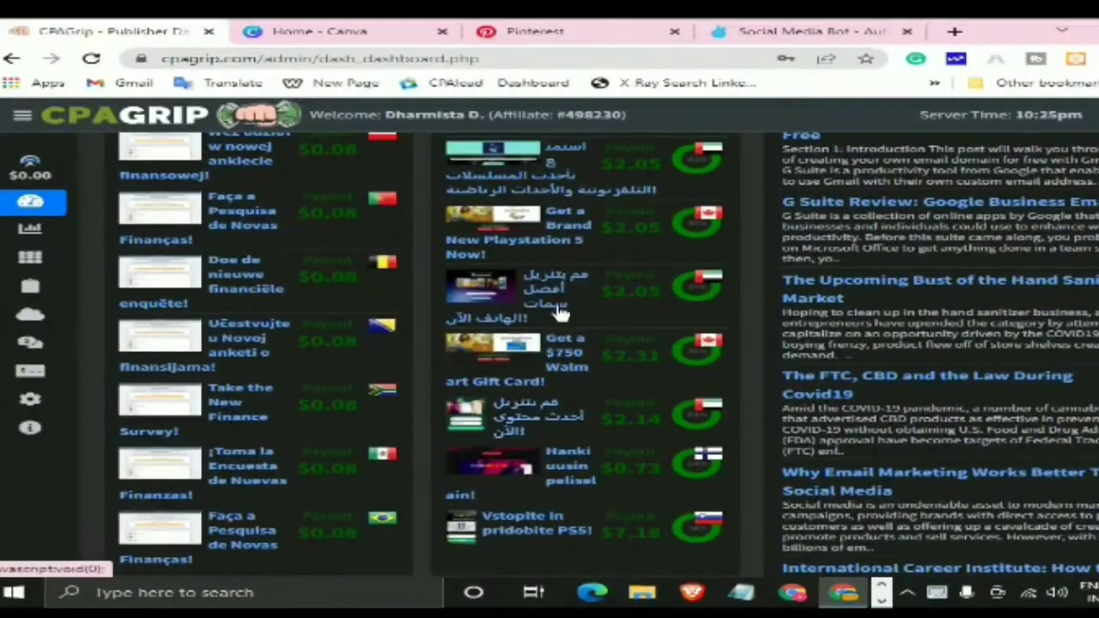
click(559, 292)
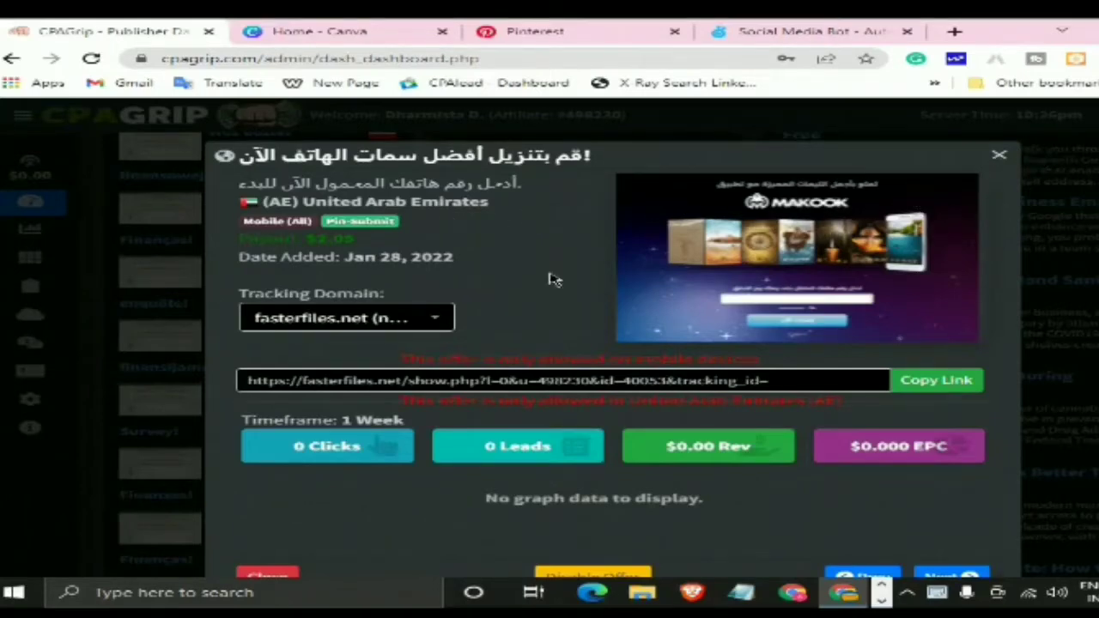
click(998, 154)
Open the My Offers page from the offer tools and look through the offers listed for India
scroll(344, 344, up, 2)
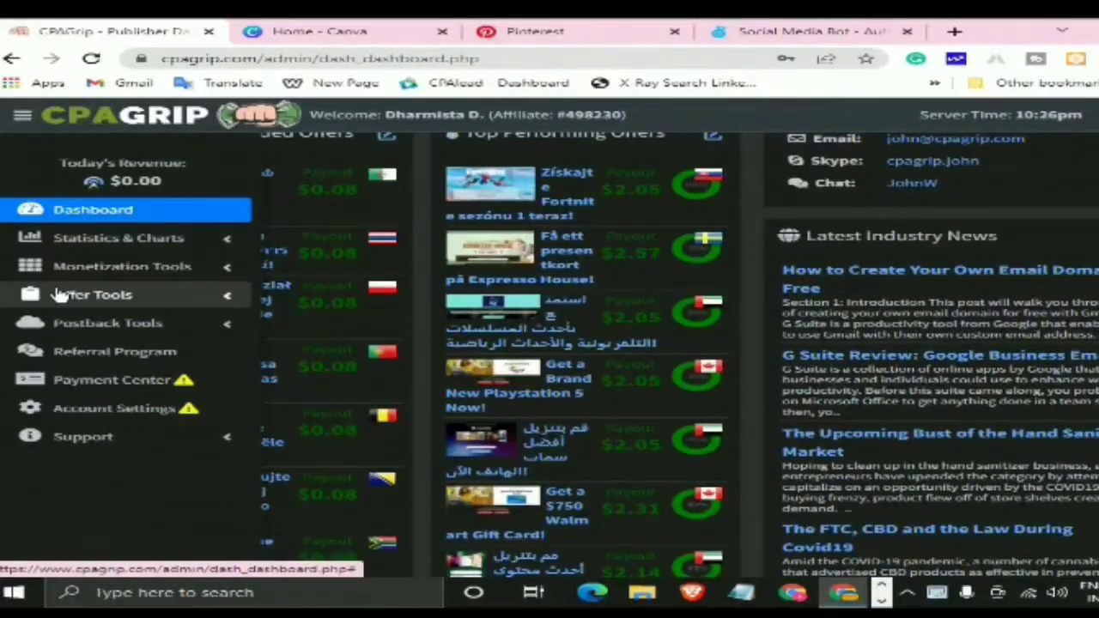
click(58, 294)
click(75, 323)
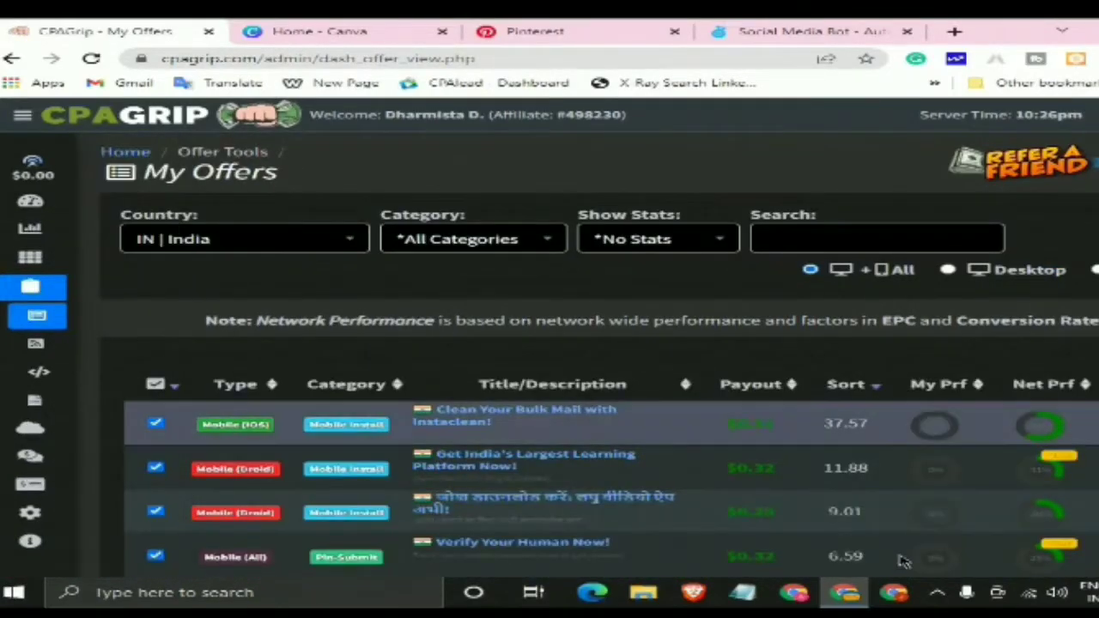
scroll(767, 457, down, 1)
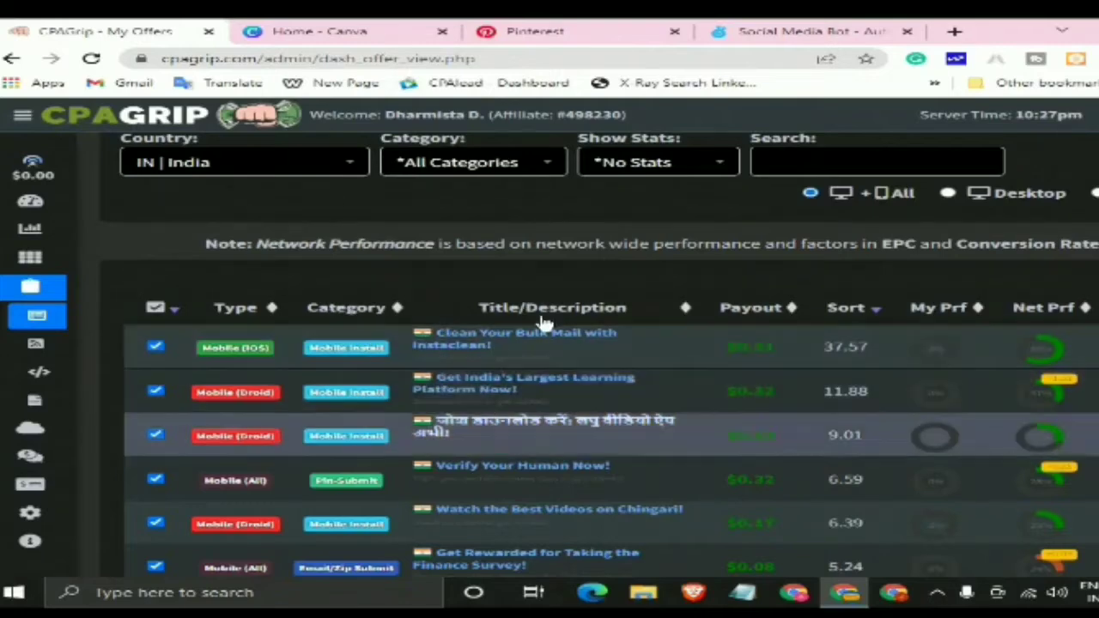
scroll(491, 466, down, 2)
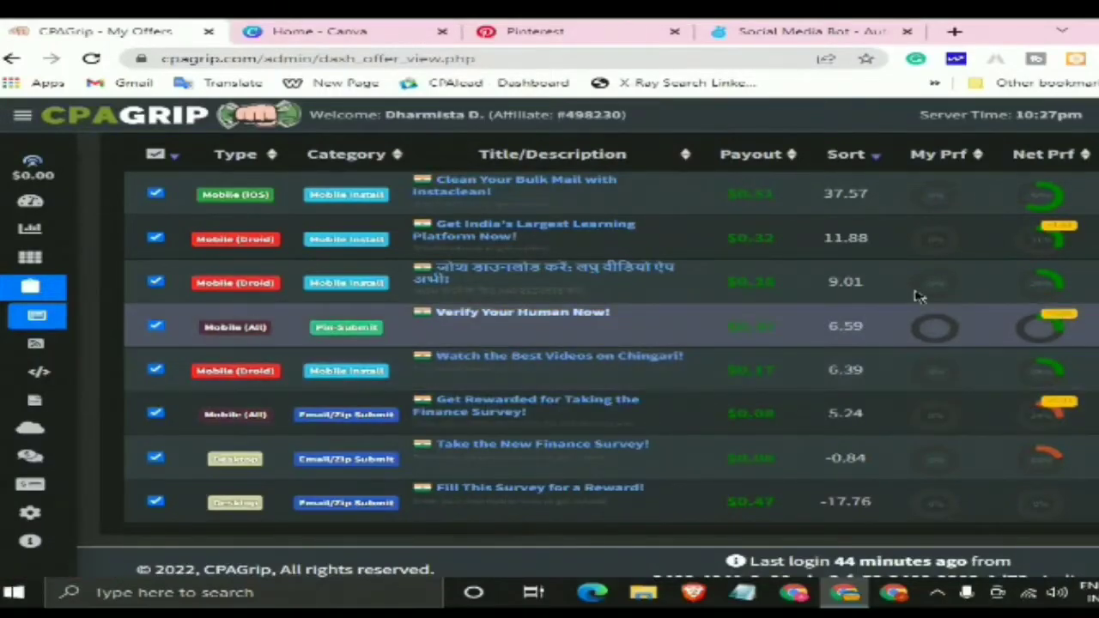
View the details of the "Verify Your Human Now!" offer and close them
click(481, 319)
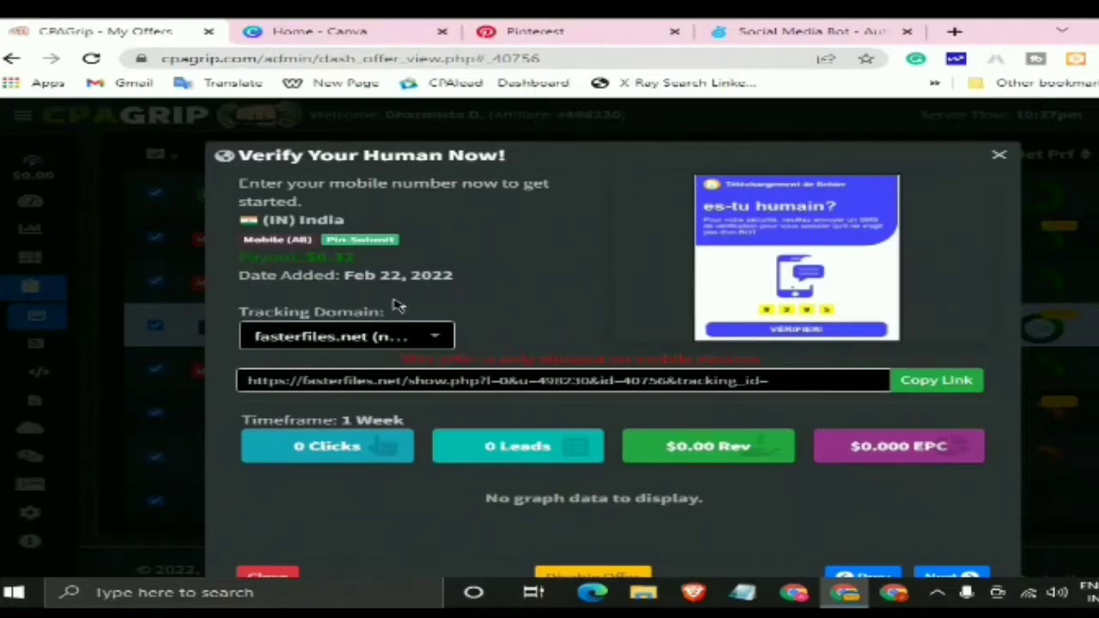
scroll(542, 339, down, 1)
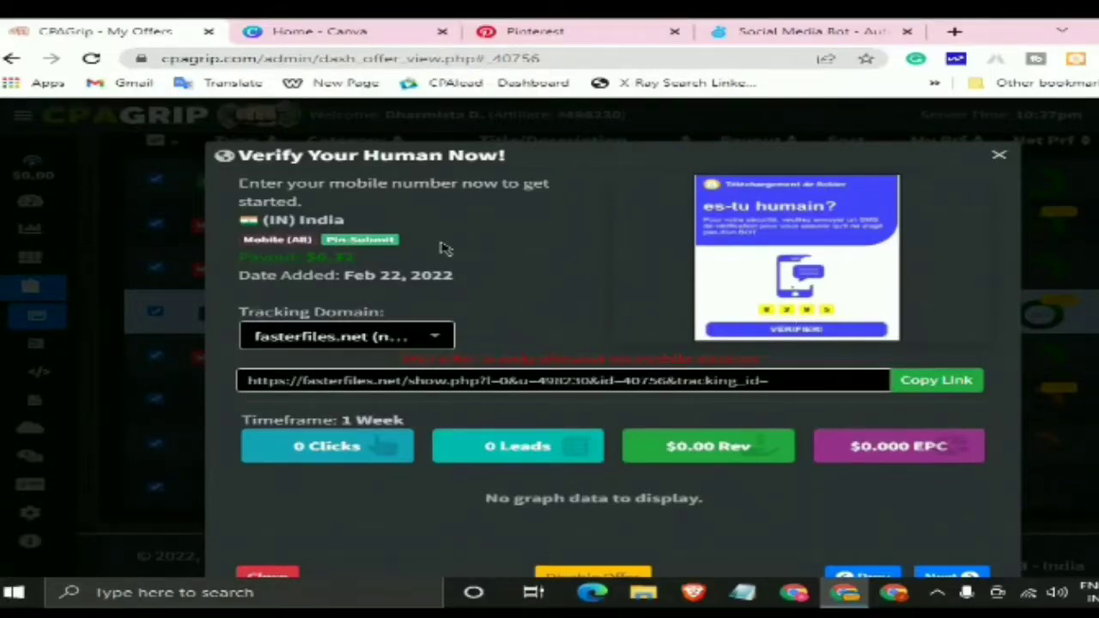
click(996, 155)
Filter the offers list by the country US | United States
scroll(795, 357, up, 3)
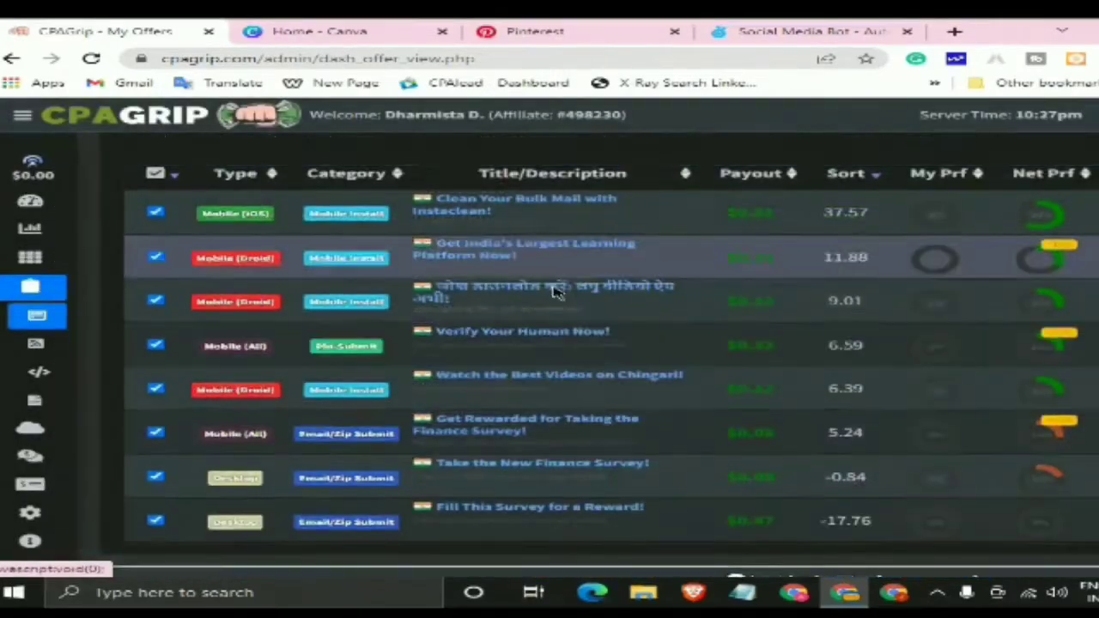
click(342, 242)
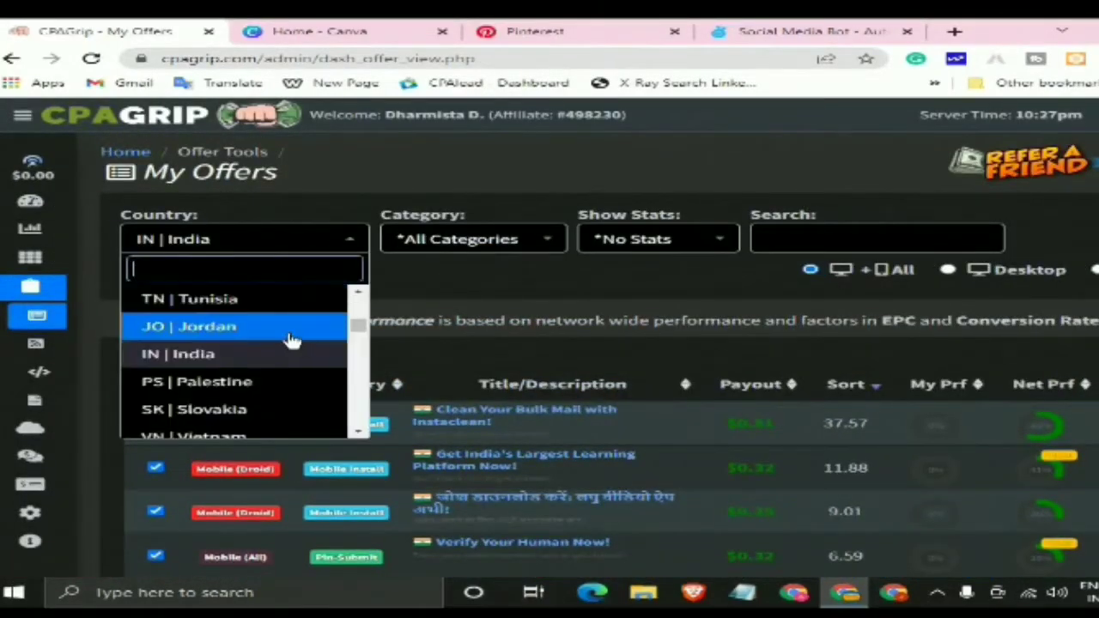
text(u)
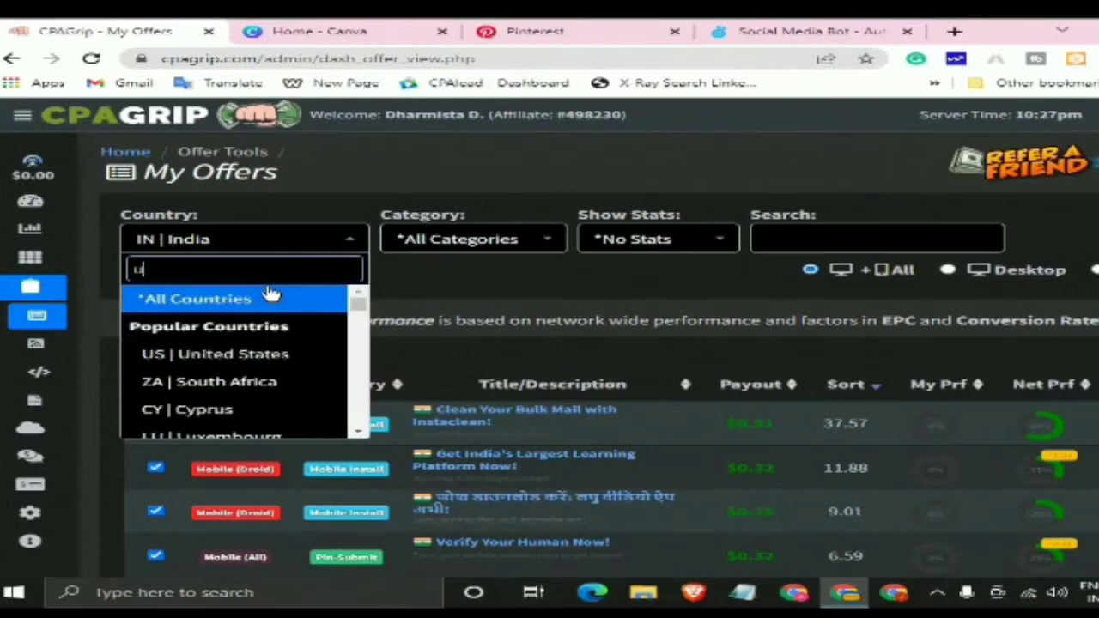
click(268, 364)
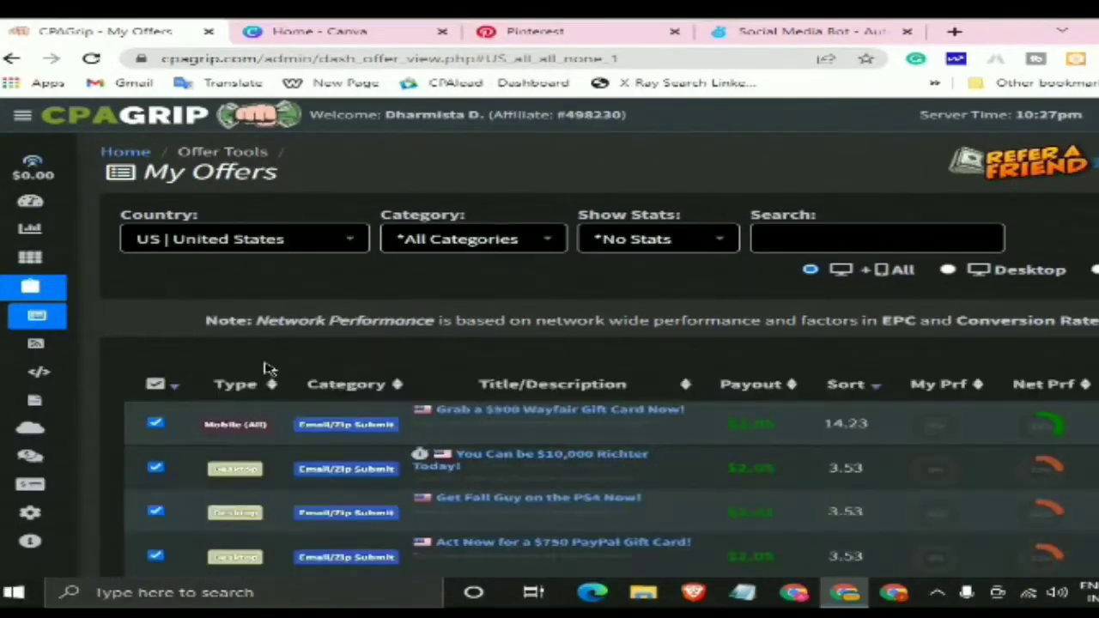
Copy the tracking link of the "Act Now For a $500 Wayfair Gift Card!" offer and close its details
scroll(721, 416, down, 1)
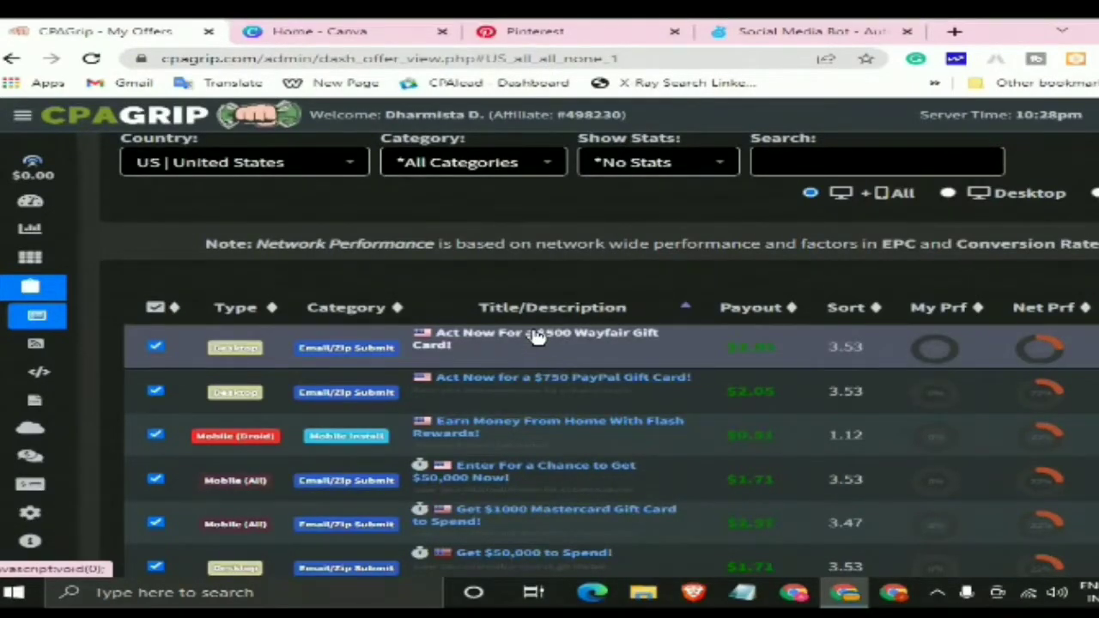
click(533, 335)
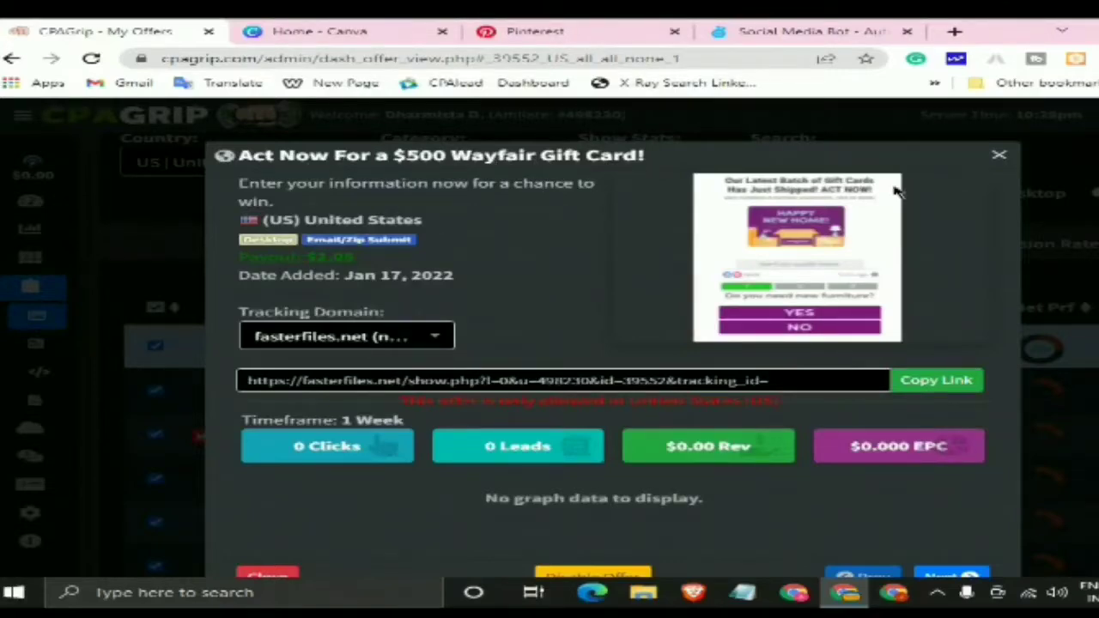
click(910, 381)
click(994, 157)
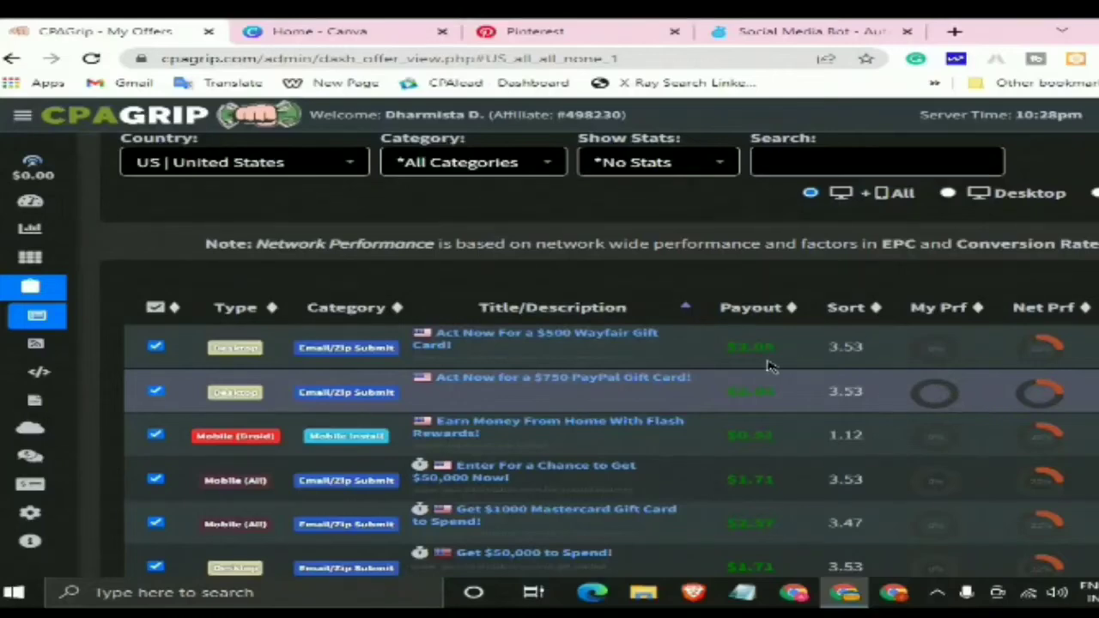
Look through the United States offers, view the details of "Grab a $750 PayPal Gift Card Now!", and close them
scroll(748, 363, down, 1)
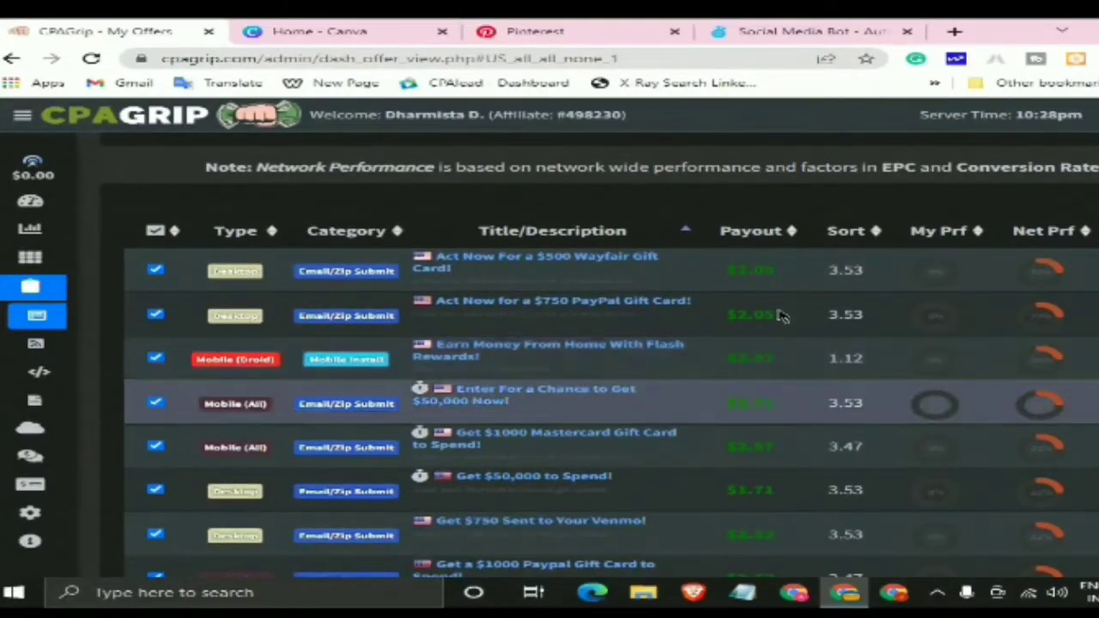
scroll(754, 405, down, 2)
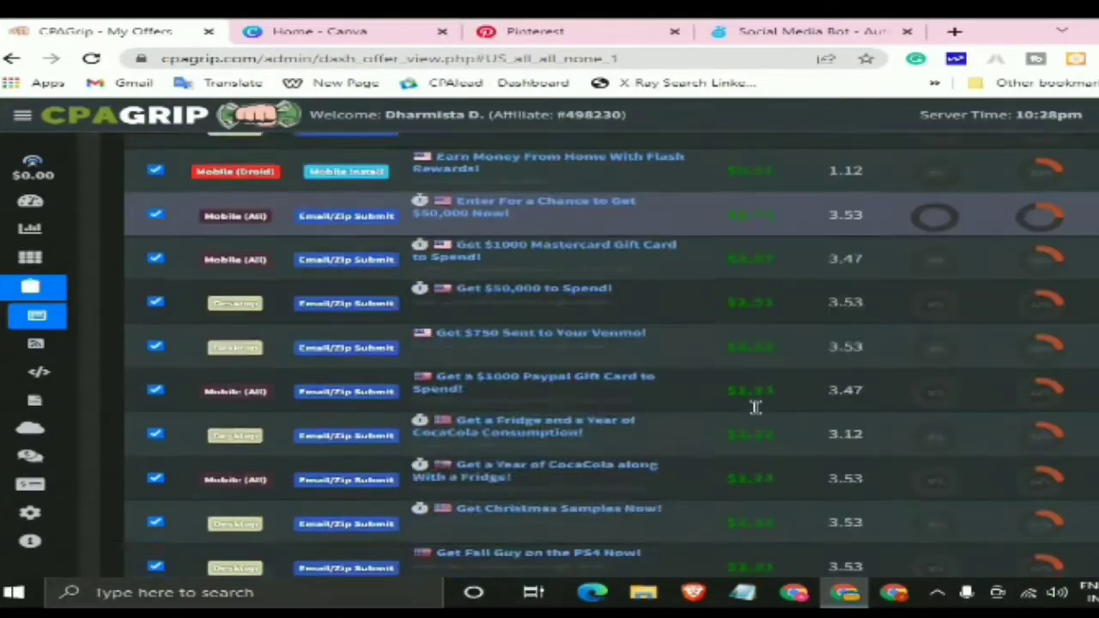
scroll(753, 405, down, 2)
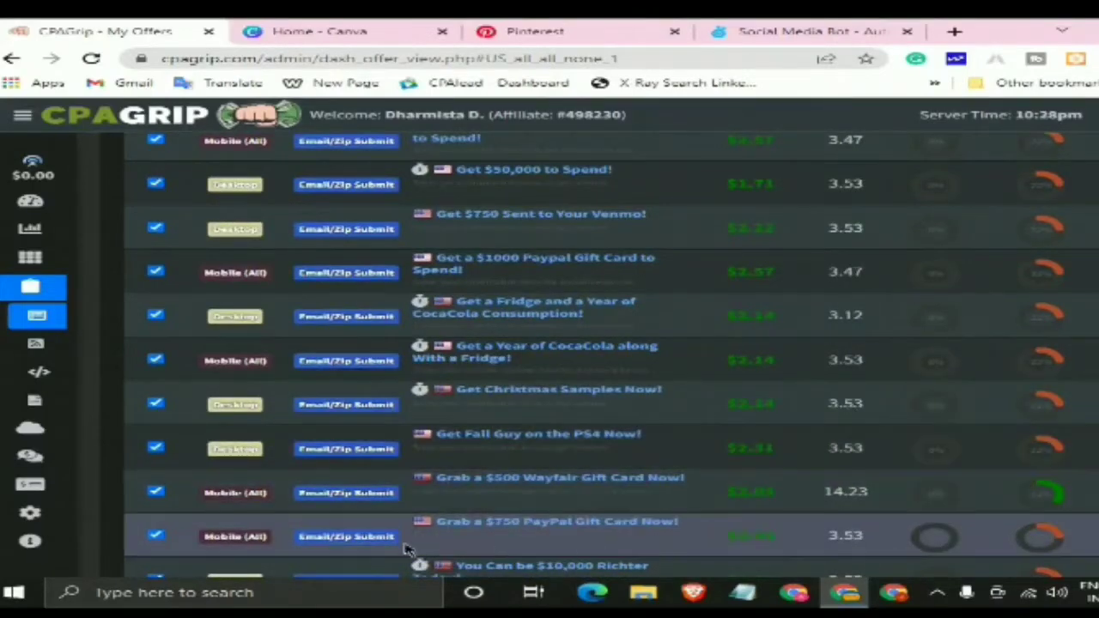
click(559, 525)
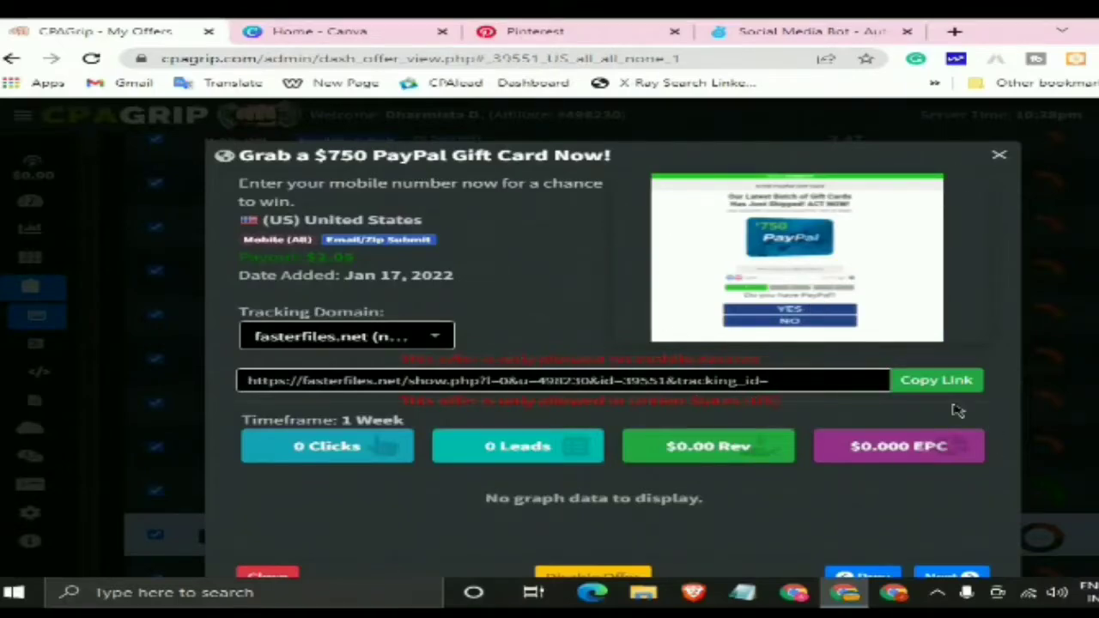
click(999, 161)
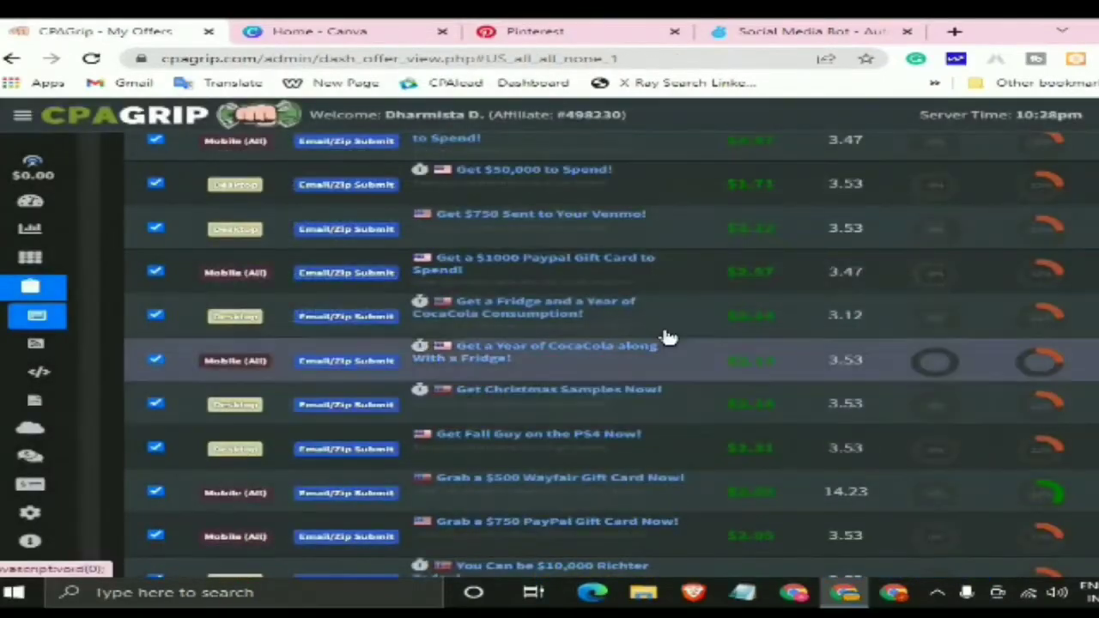
View the details of the "You Have a Chance to Collect $10,000 Now!" offer and its available tracking domains
scroll(498, 370, down, 3)
scroll(498, 369, down, 1)
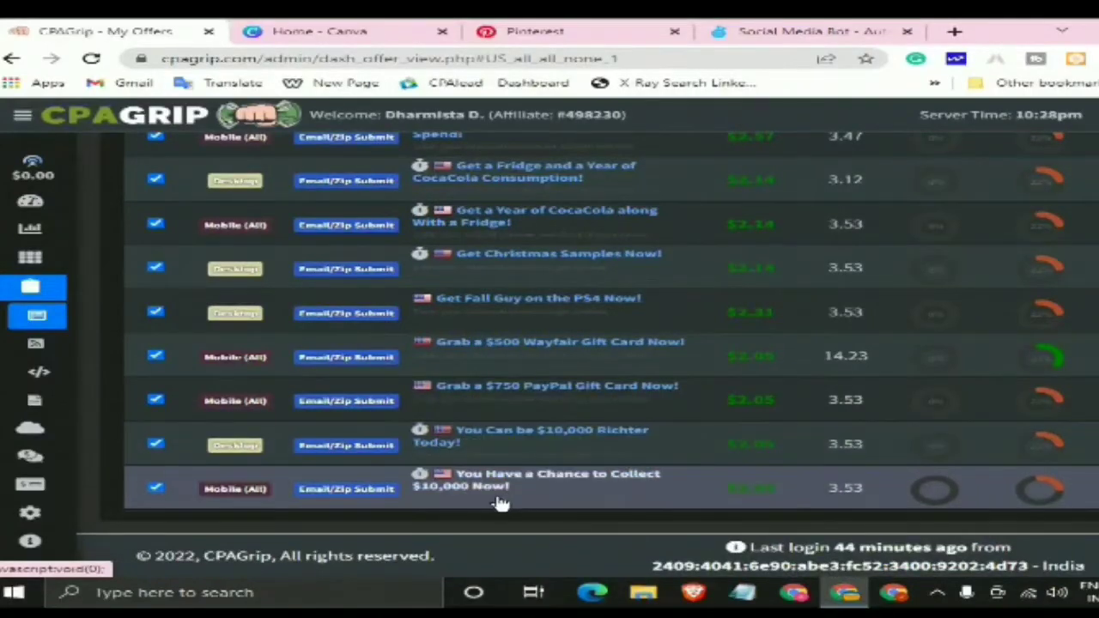
click(497, 487)
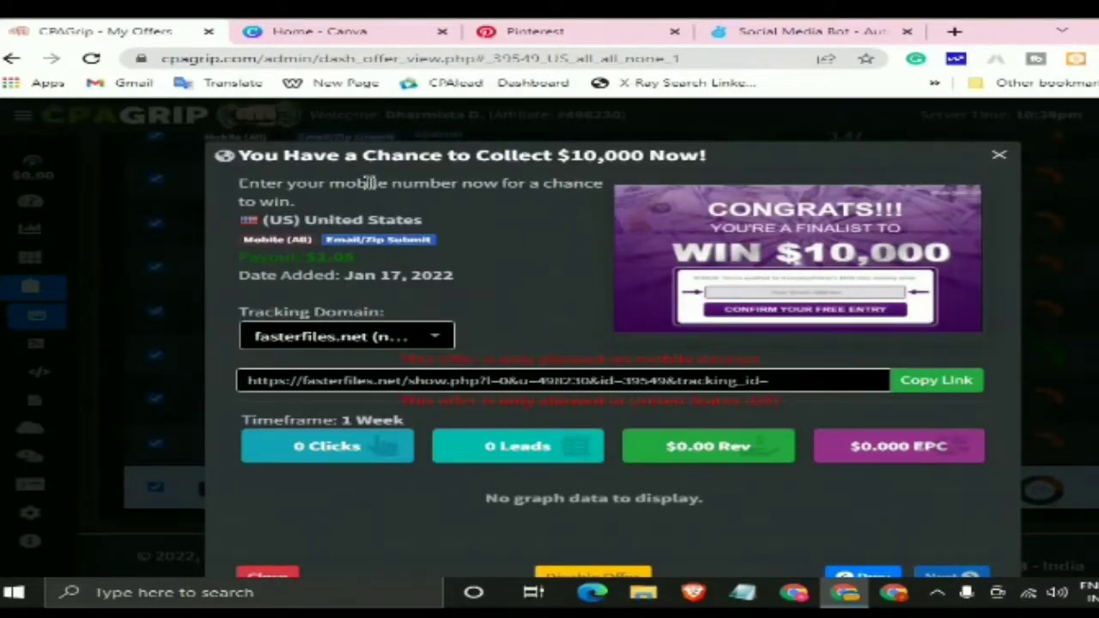
click(432, 344)
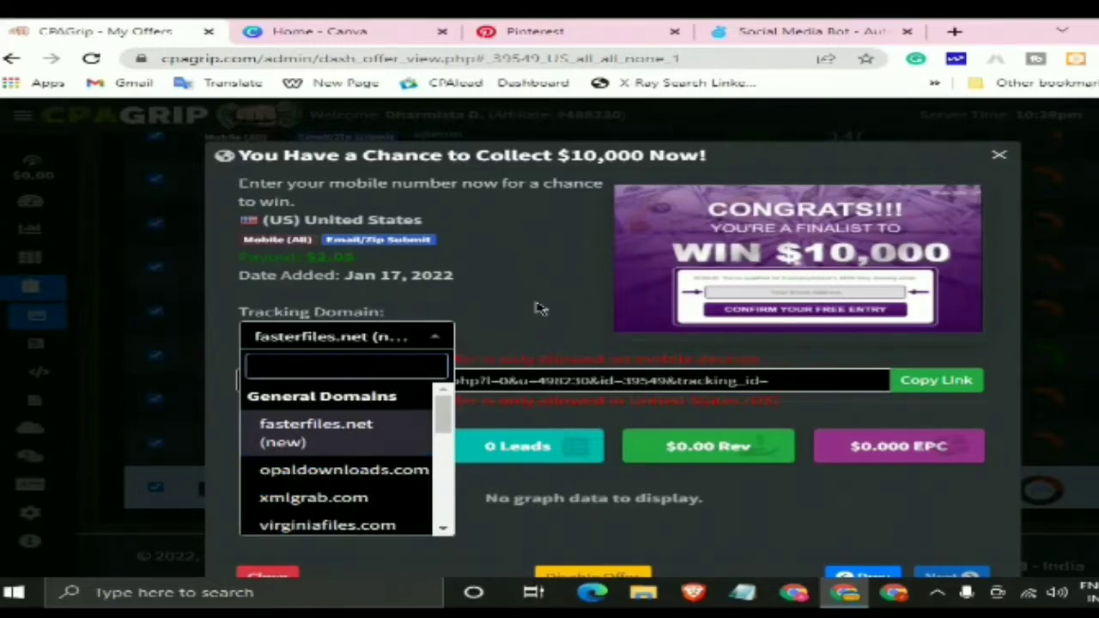
click(438, 337)
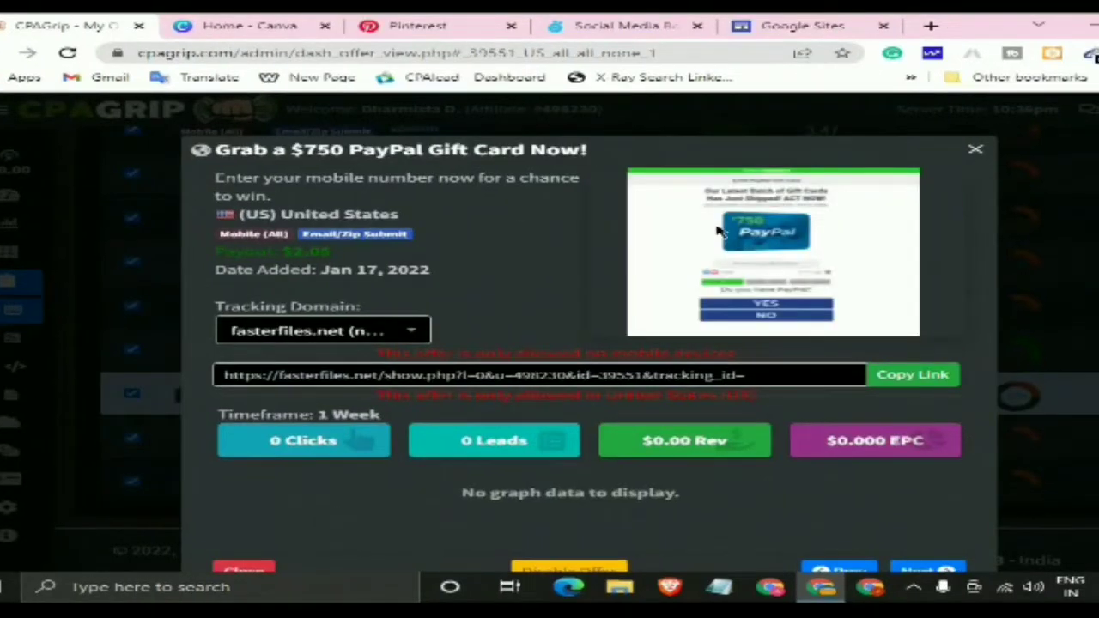
Save the preview image of the "Grab a $750 PayPal Gift Card Now!" offer in Downloads as Payppppppp
right_click(717, 230)
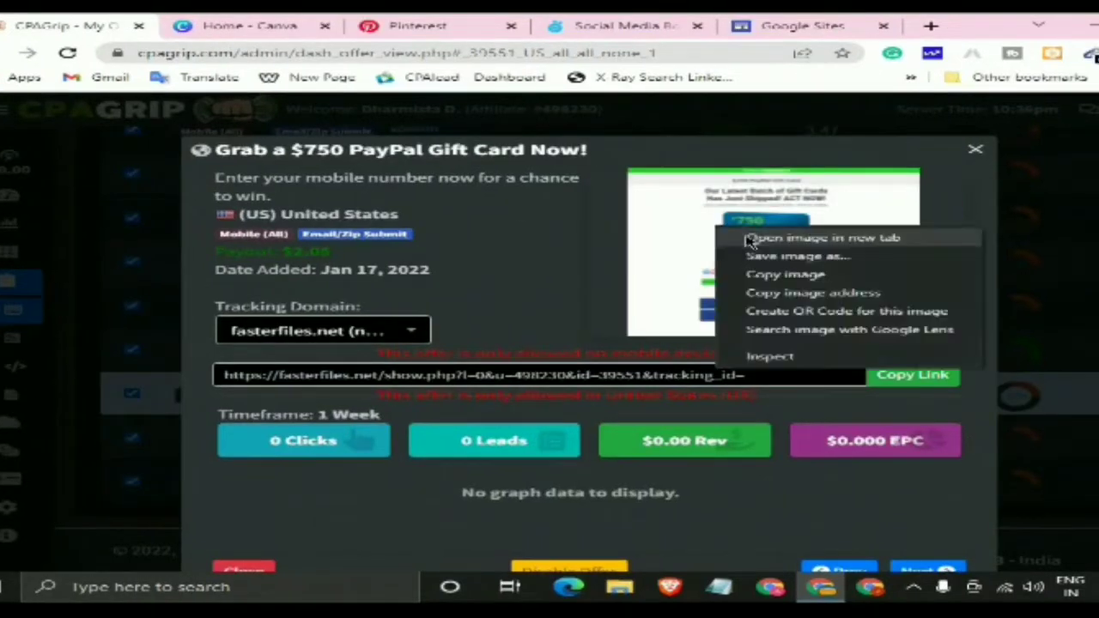
click(788, 272)
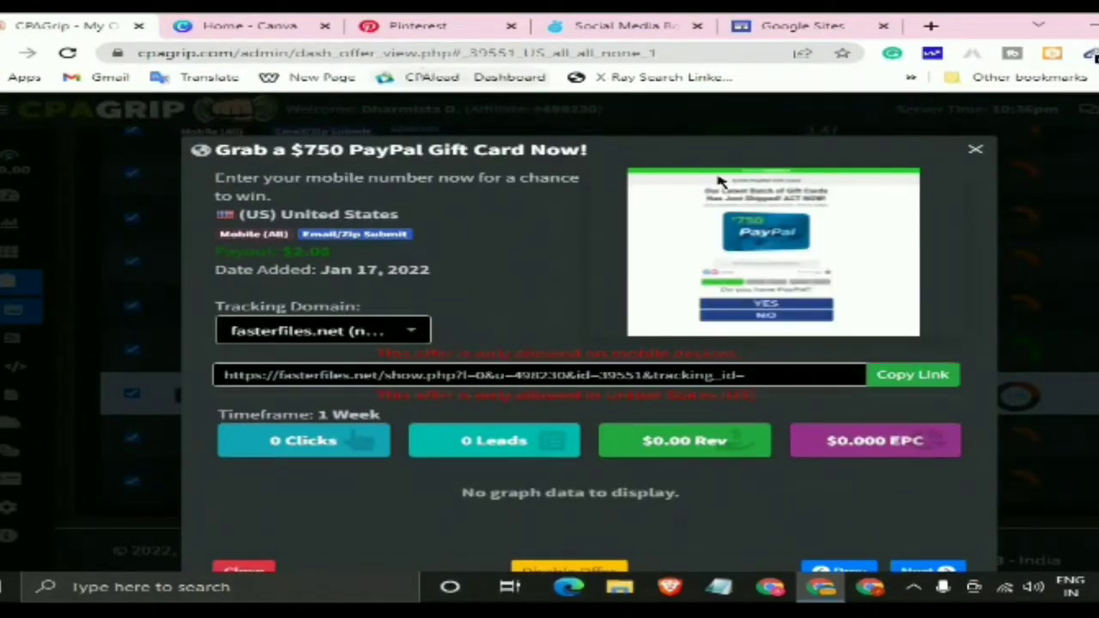
right_click(751, 199)
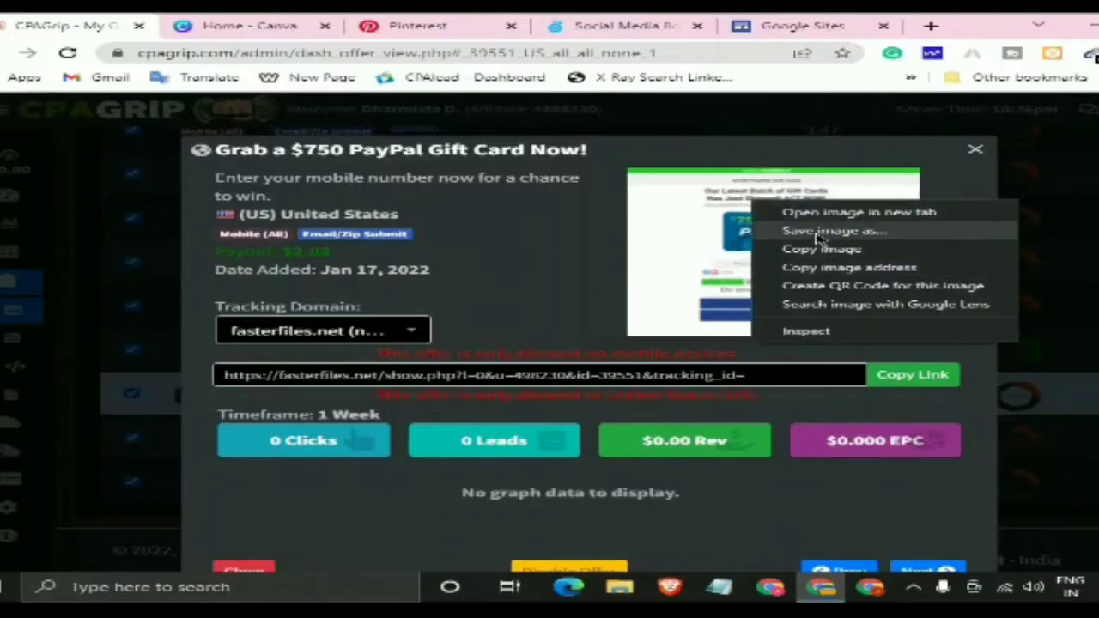
click(819, 239)
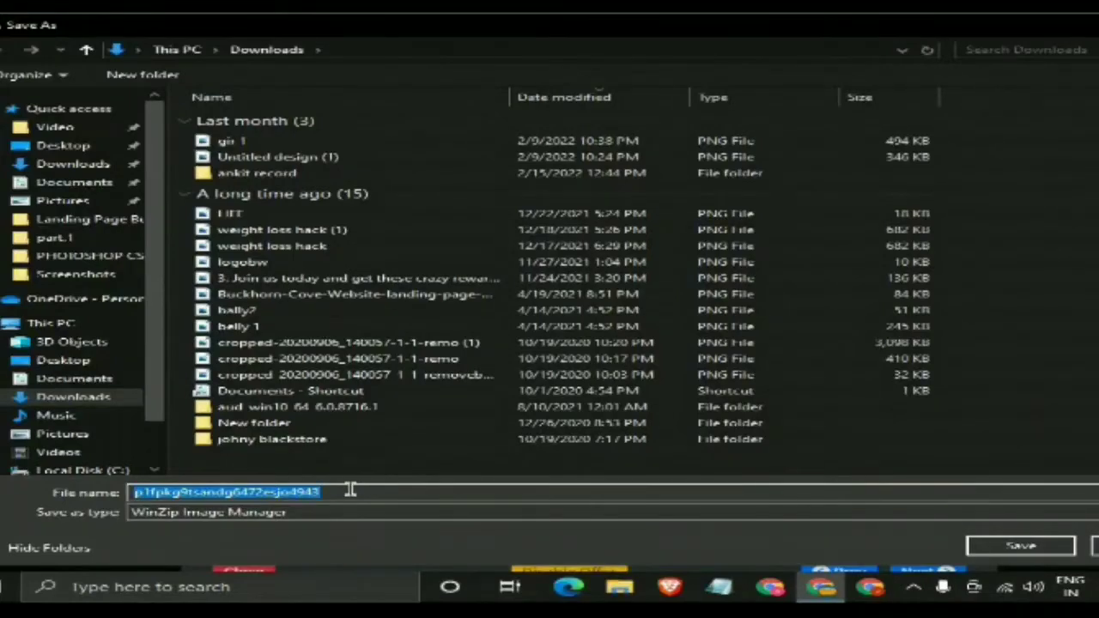
text(P)
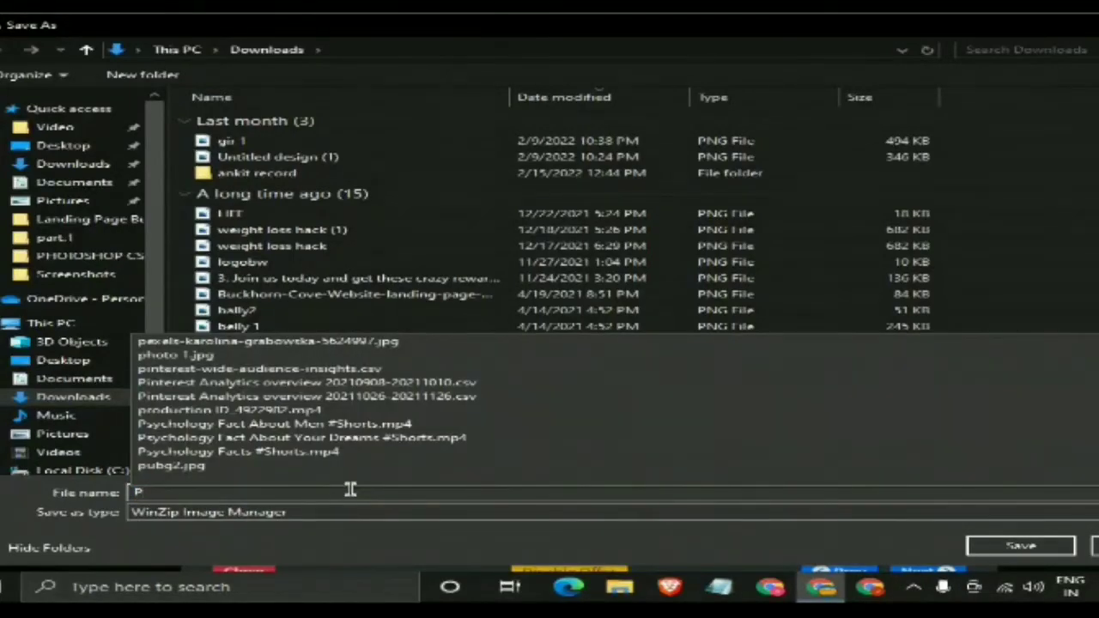
text(ay)
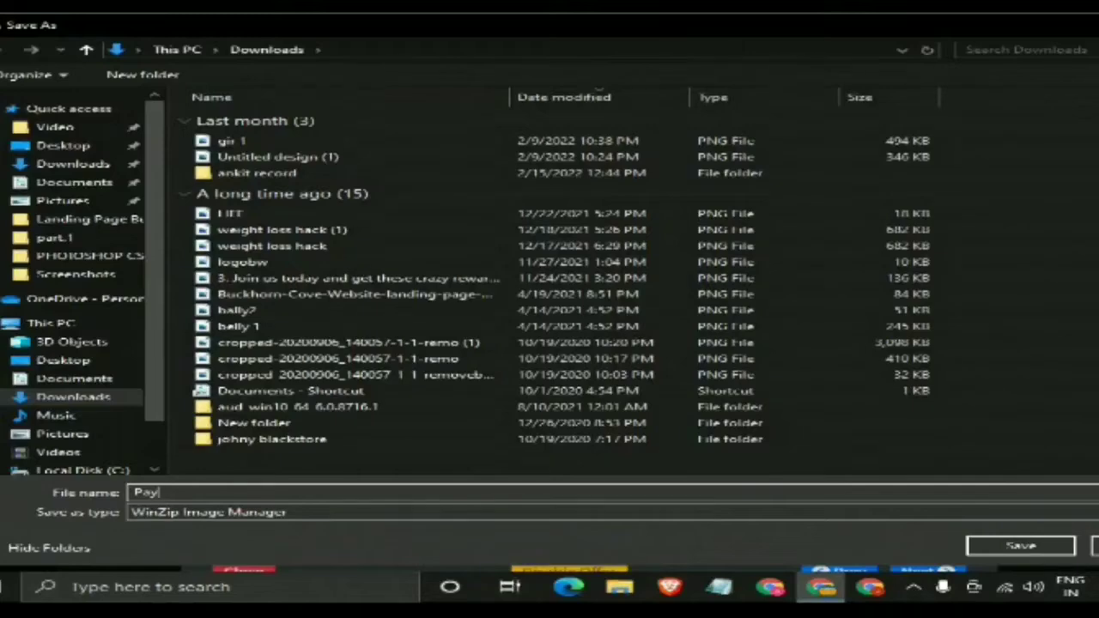
text(ppppppp)
key(Return)
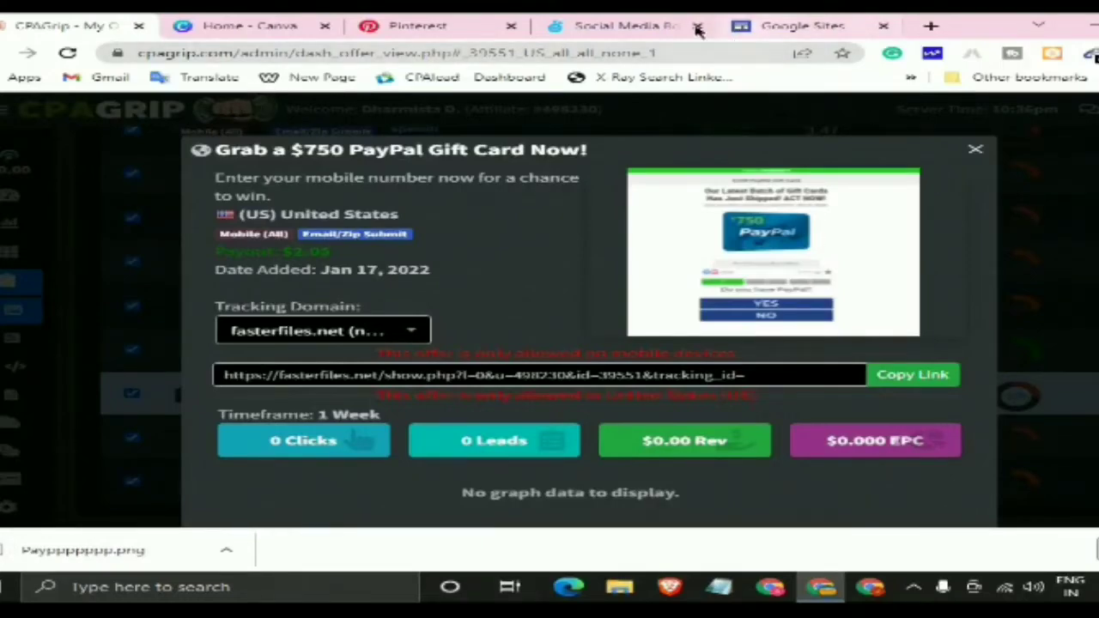
Switch to Google Sites and create a new blank site
click(835, 28)
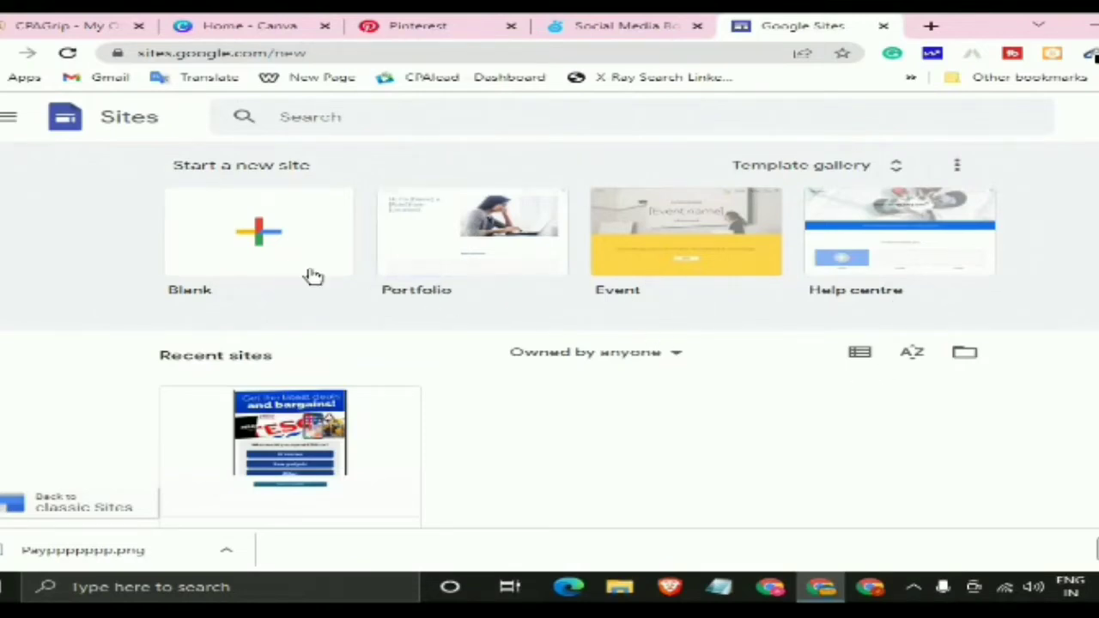
click(281, 245)
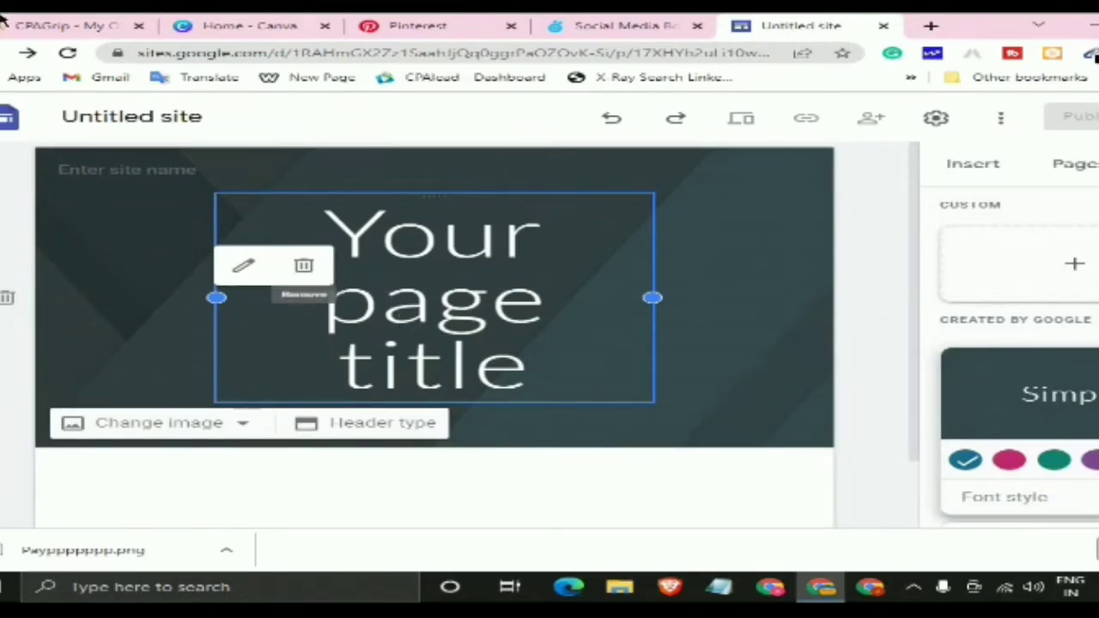
Copy the words "PayPal Gift Card Now!" from the offer title in CPAGrip and return to the new site in Google Sites
click(62, 28)
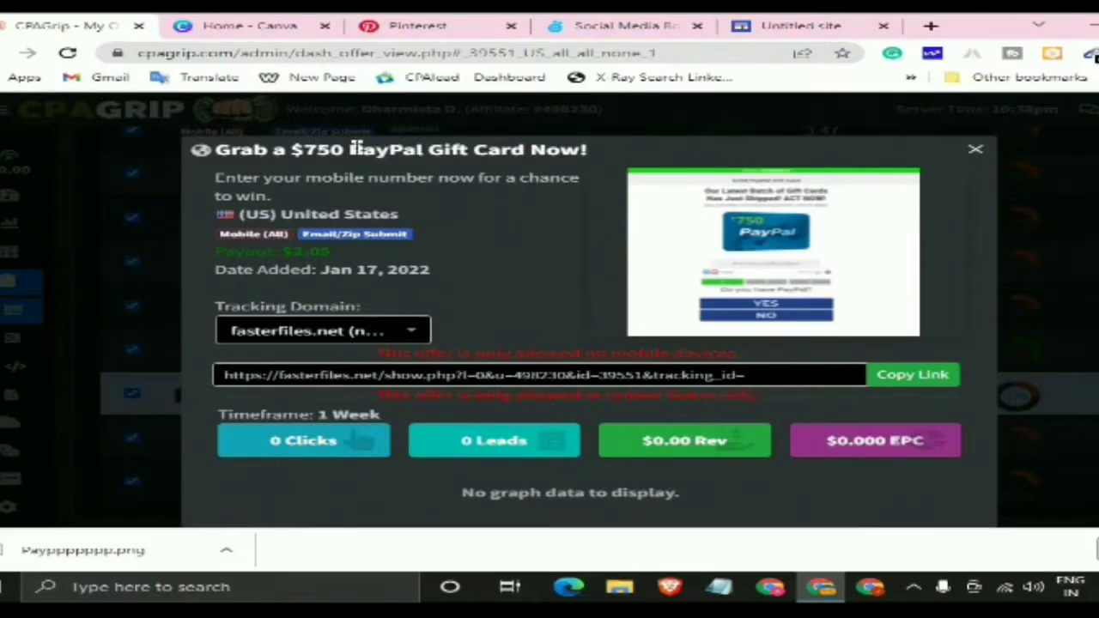
drag(353, 149, 589, 149)
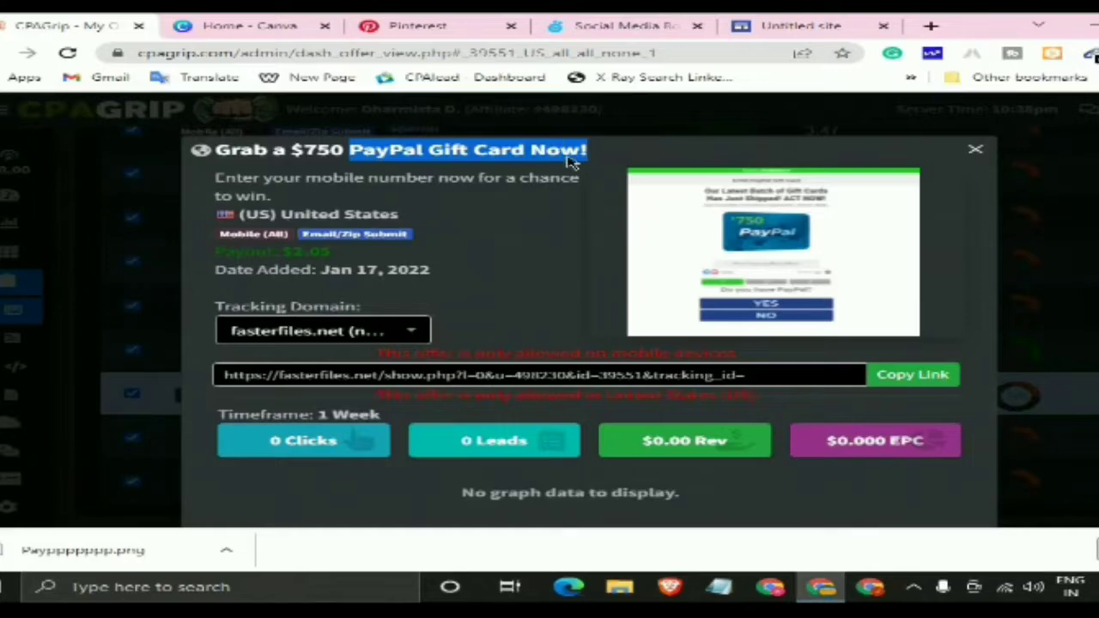
right_click(560, 150)
click(601, 162)
click(736, 26)
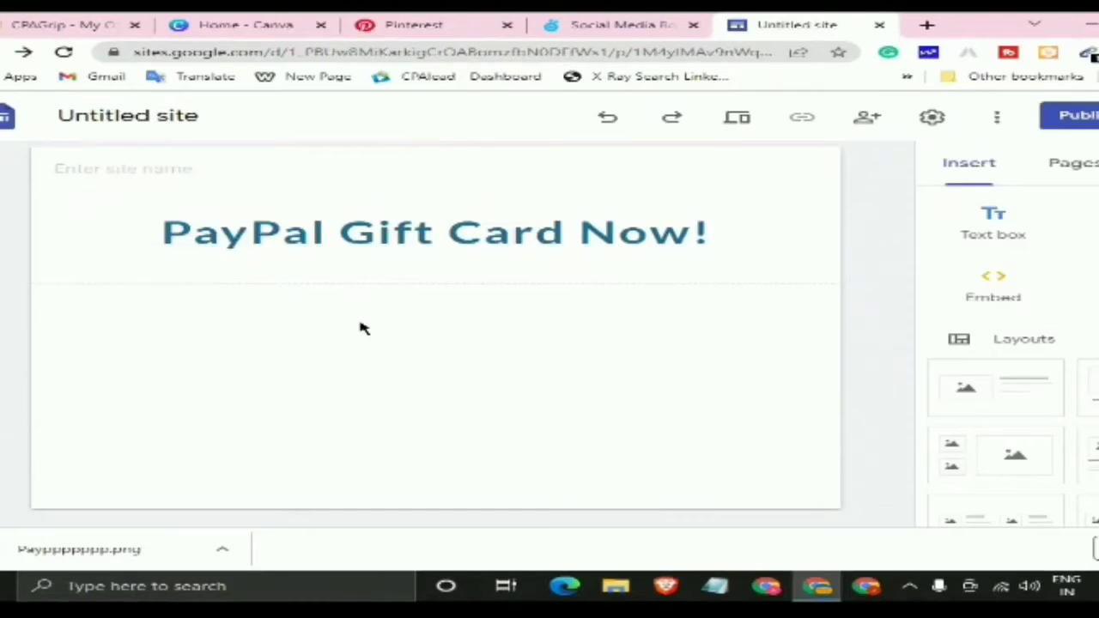
Upload the Payppppppp image from Downloads below the page title and enlarge it on the page
double_click(361, 328)
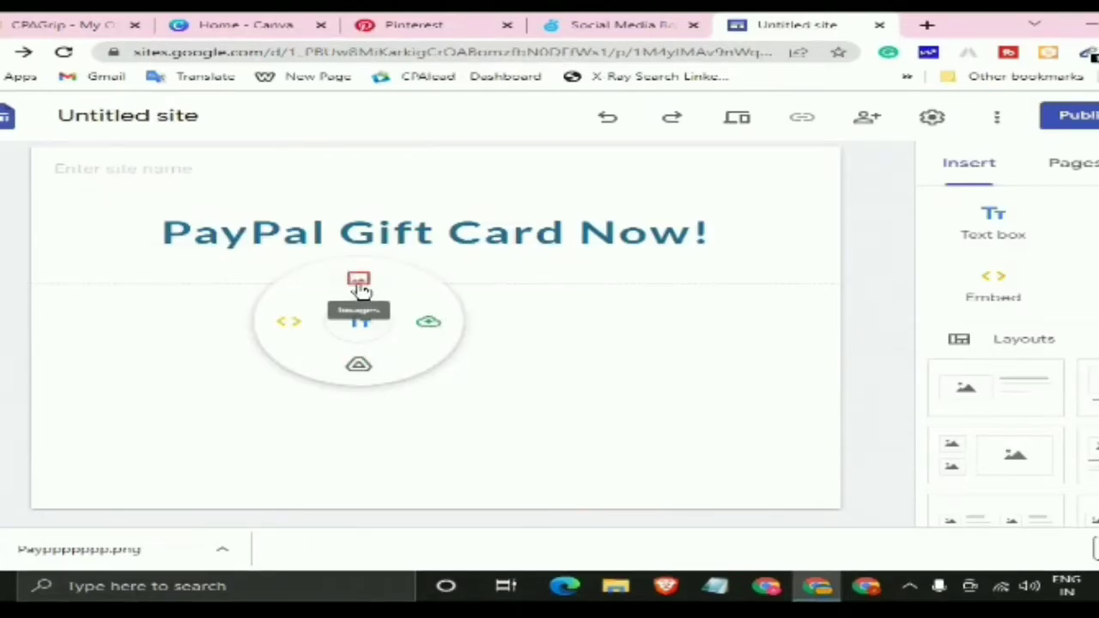
click(359, 283)
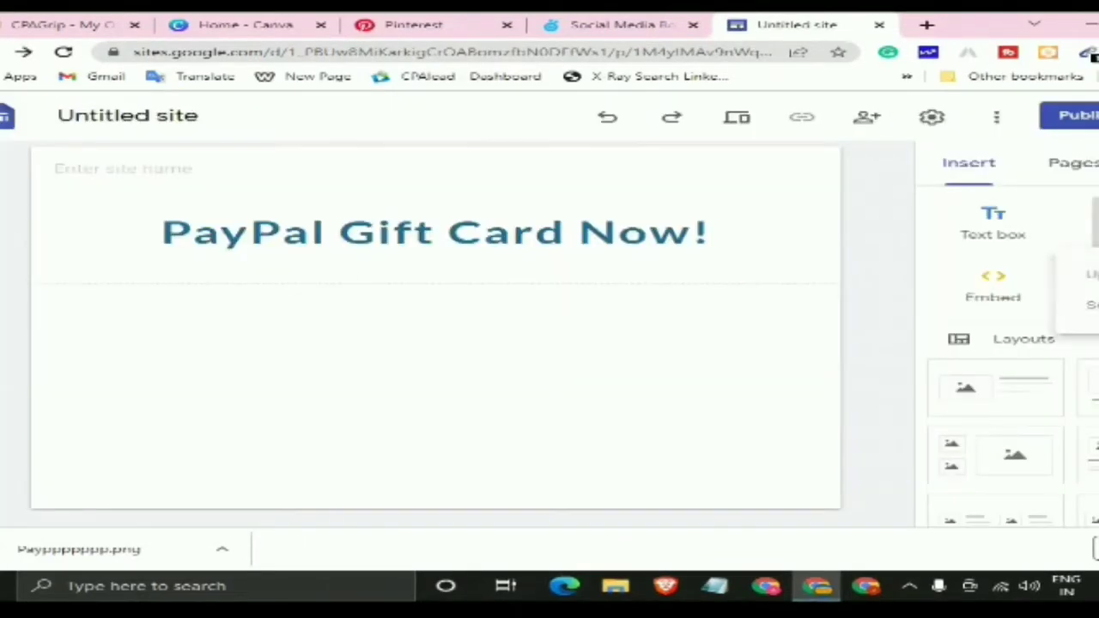
click(1086, 275)
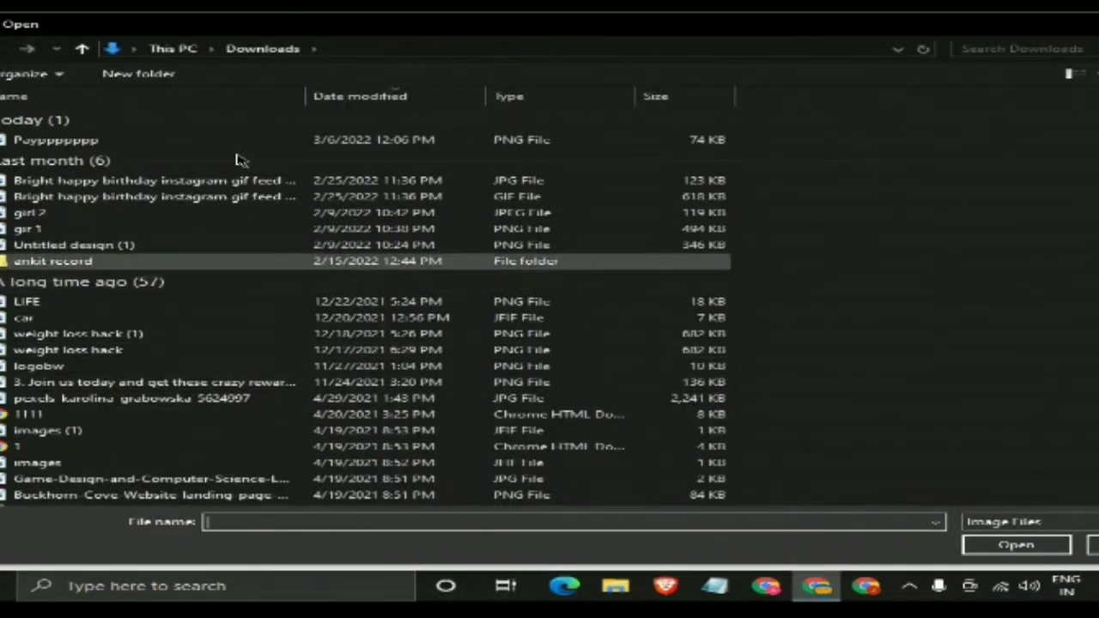
click(197, 142)
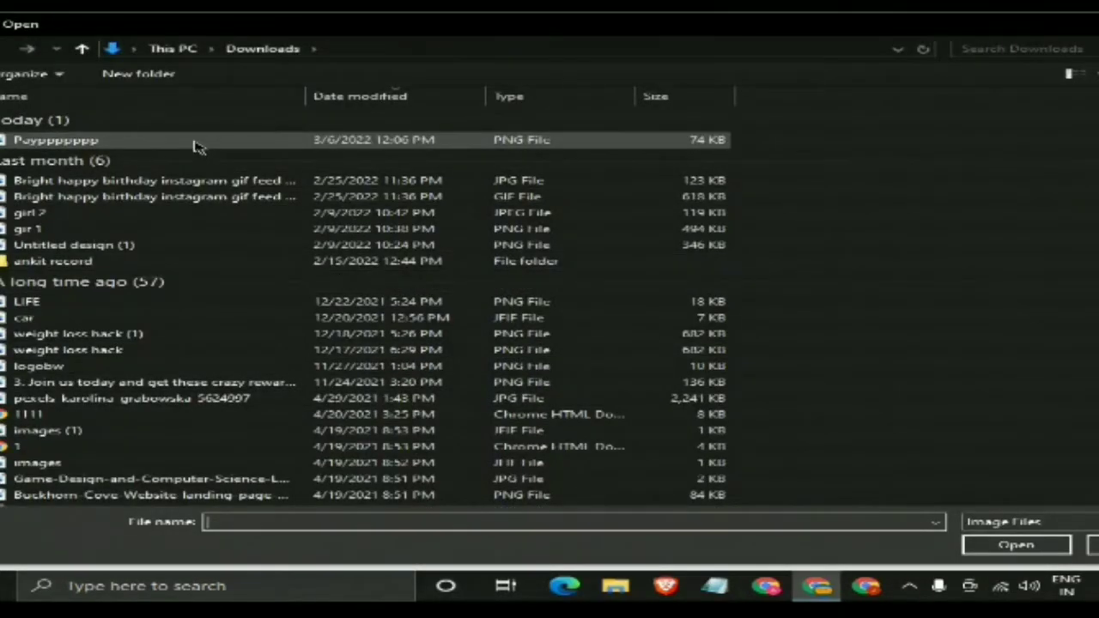
click(1011, 544)
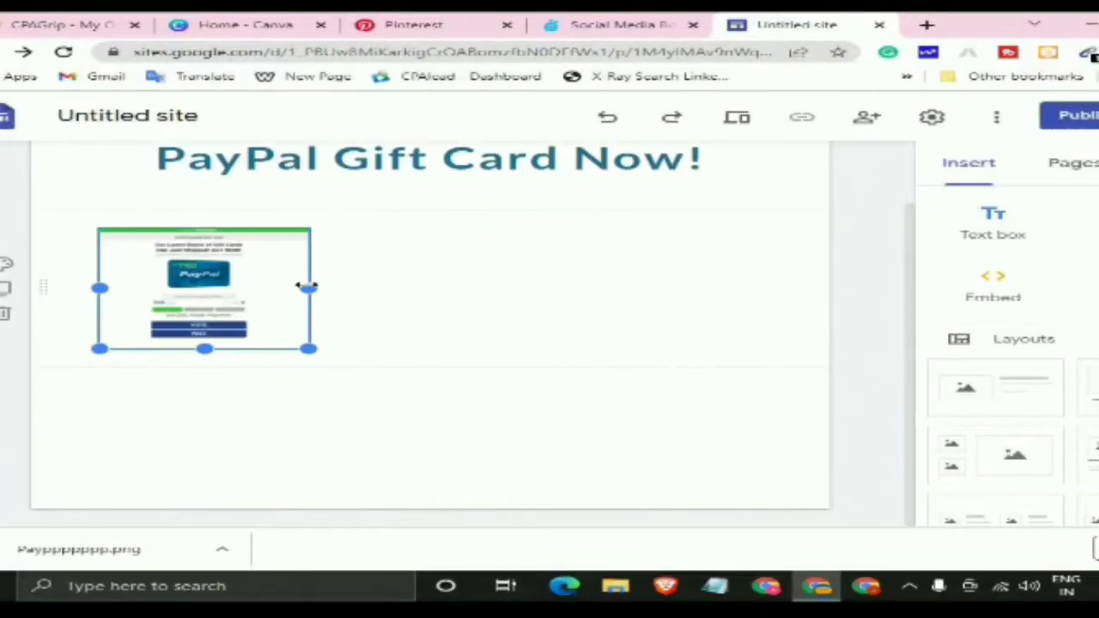
drag(309, 287, 451, 333)
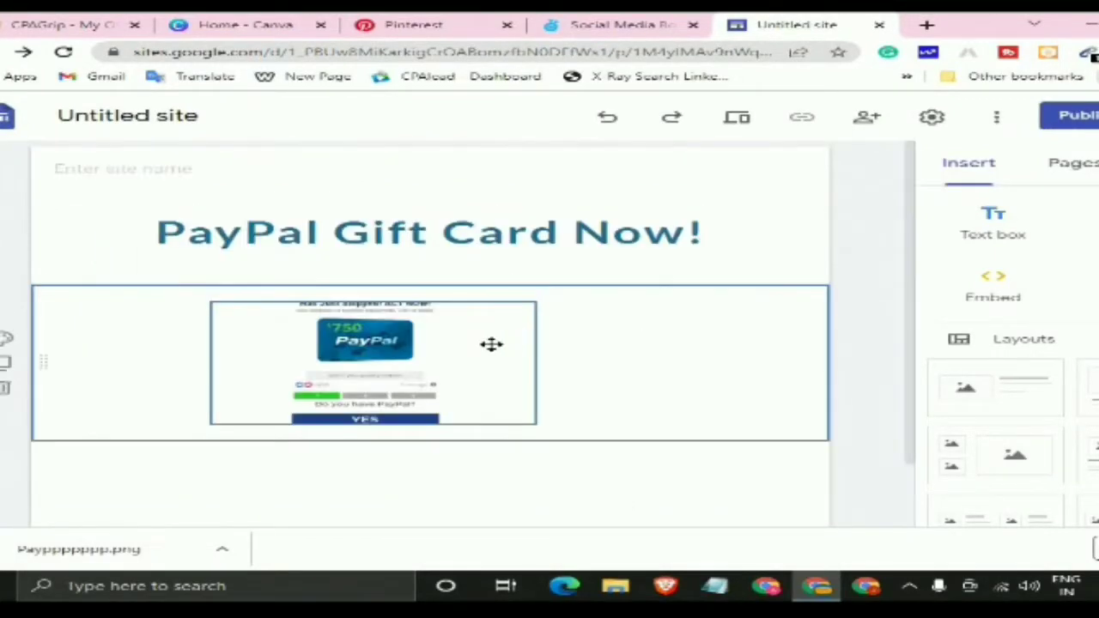
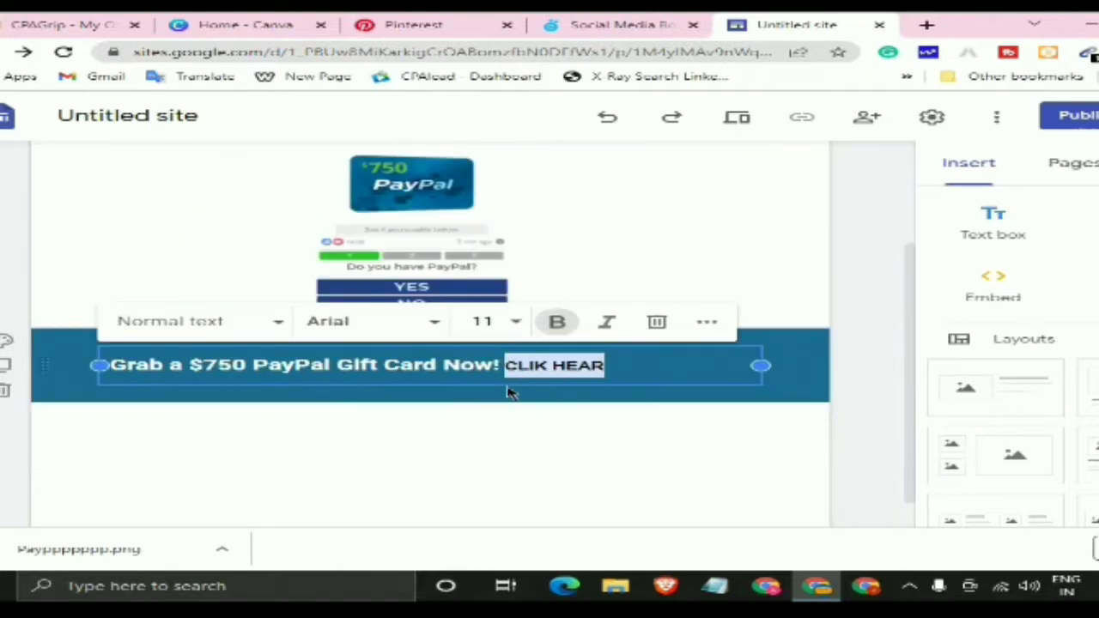
Copy the PayPal offer's tracking link from CPAGrip and apply it as a link to the "CLIK HEAR" text in Google Sites
click(87, 28)
click(940, 378)
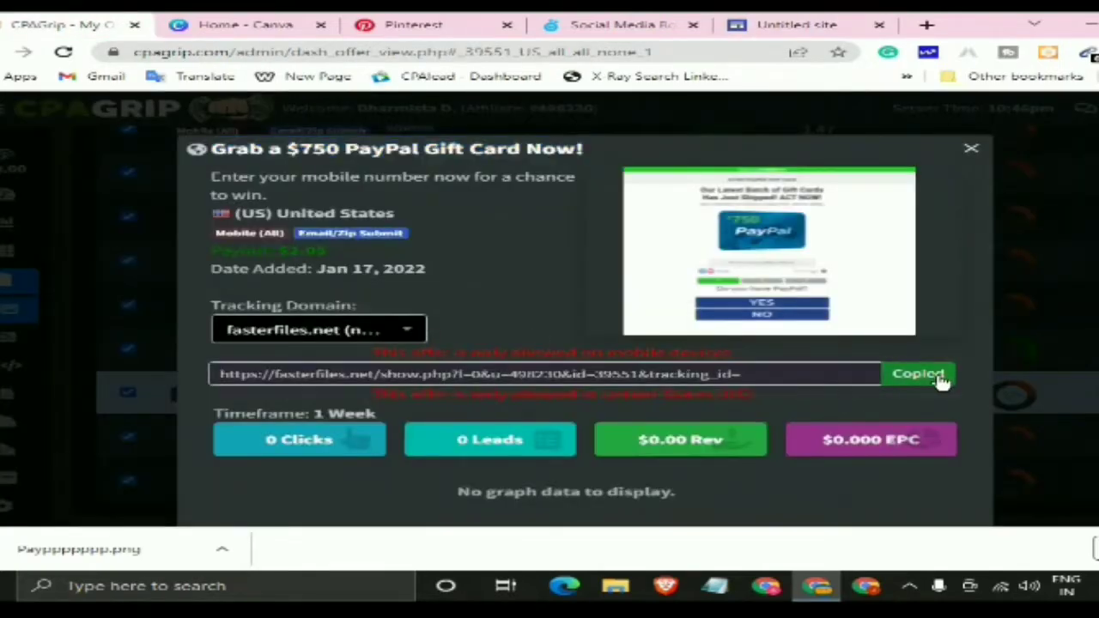
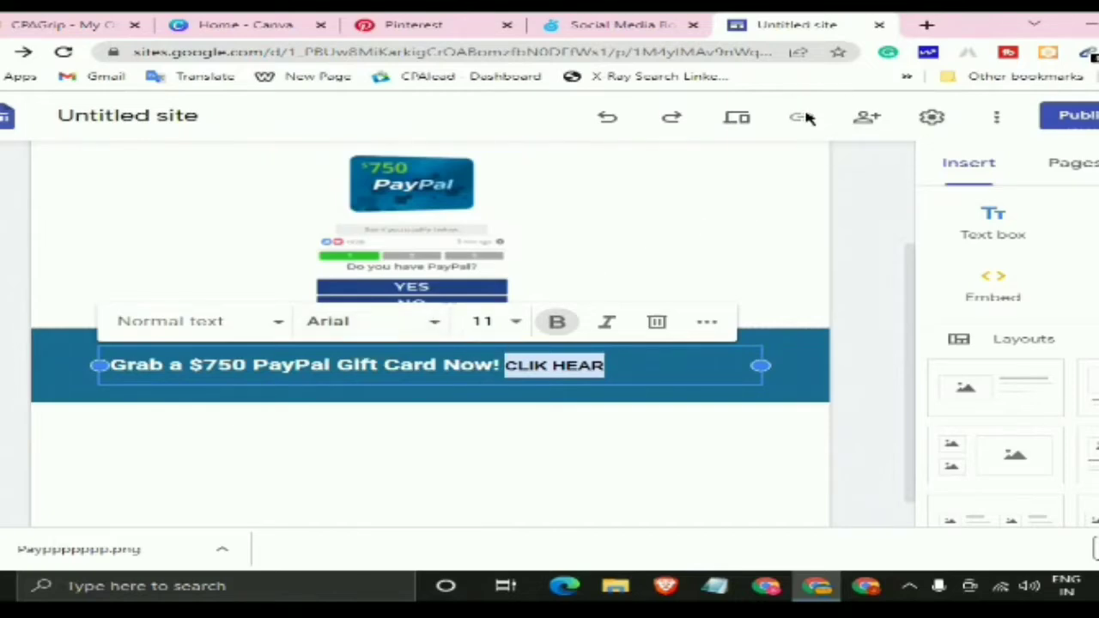
click(731, 203)
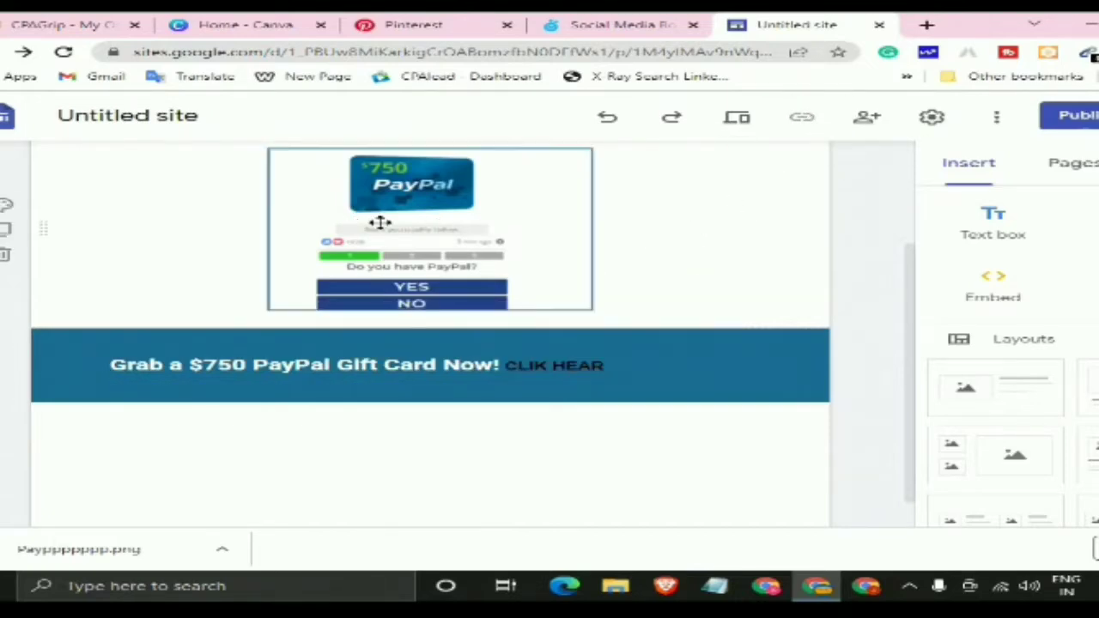
click(409, 364)
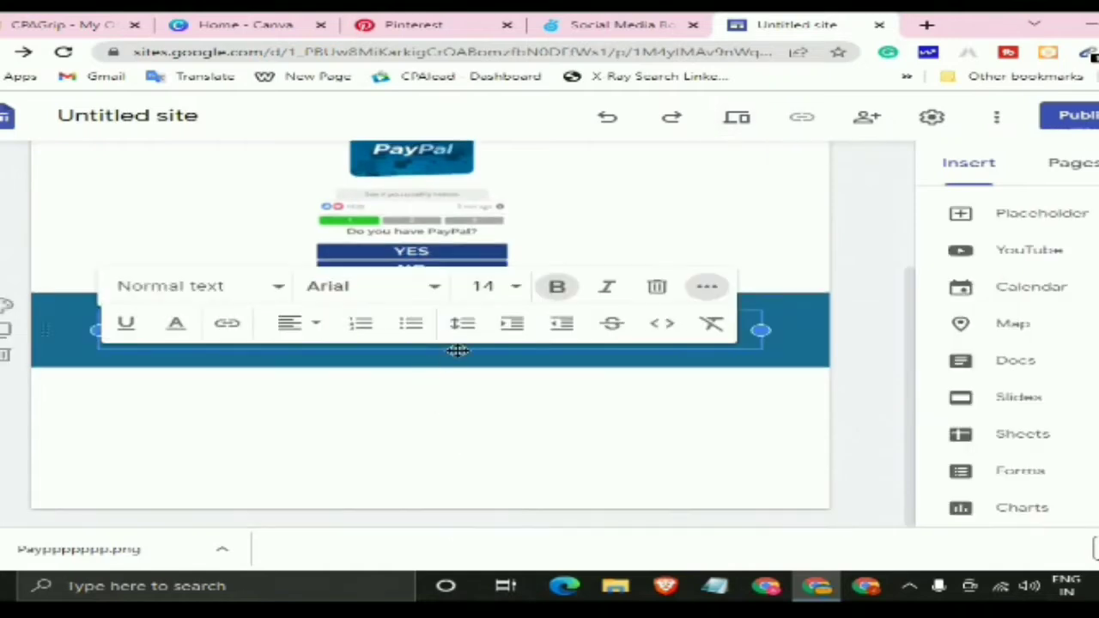
click(235, 323)
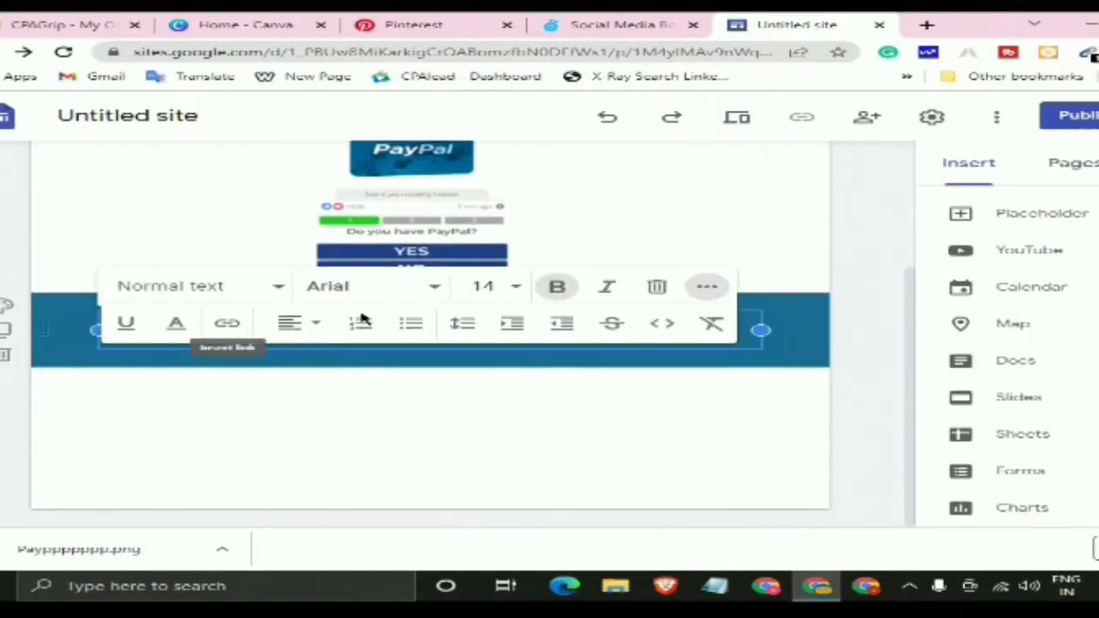
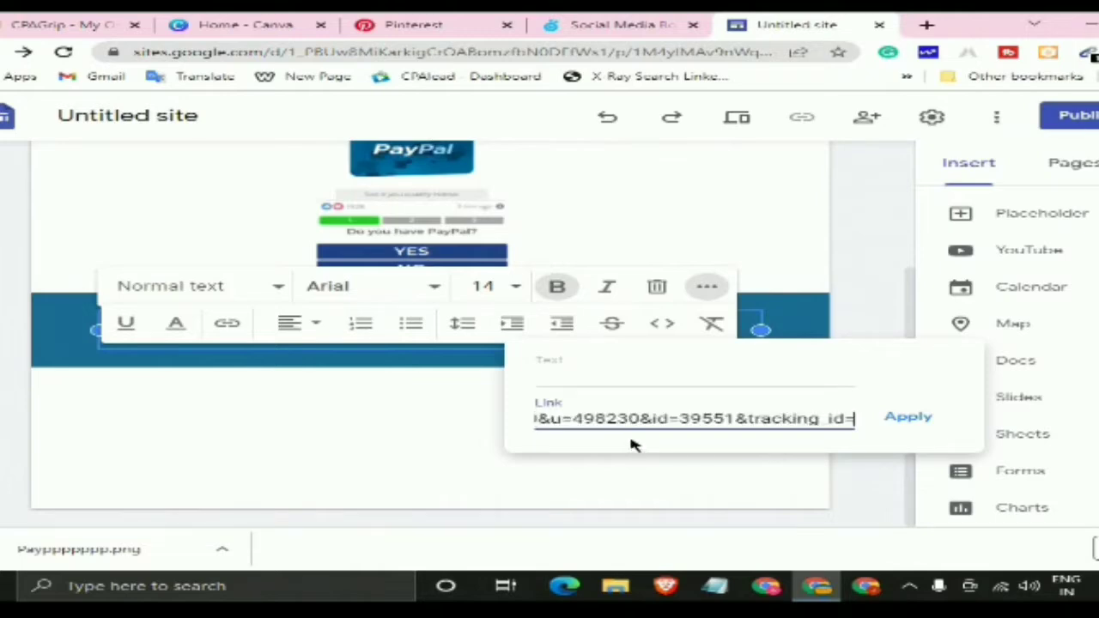
key(ctrl+z)
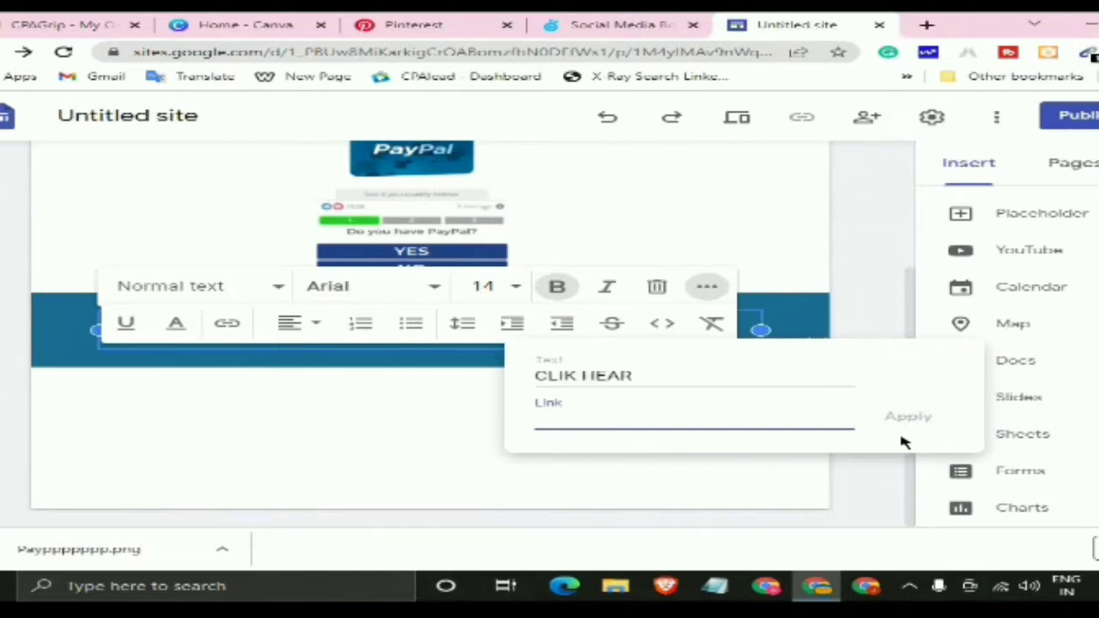
right_click(604, 419)
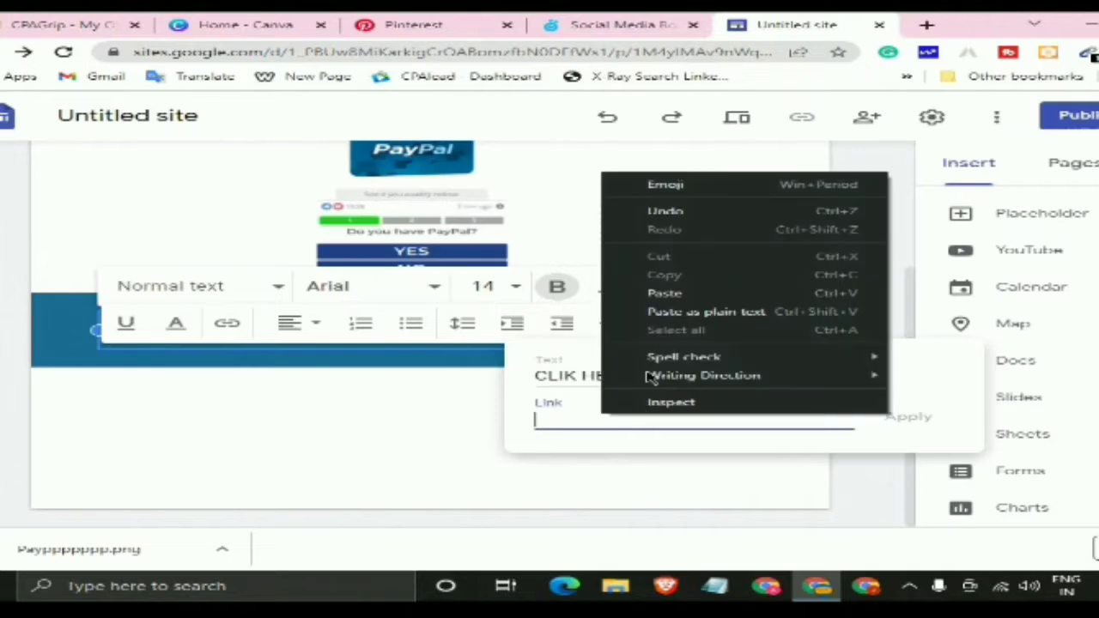
click(665, 294)
click(902, 419)
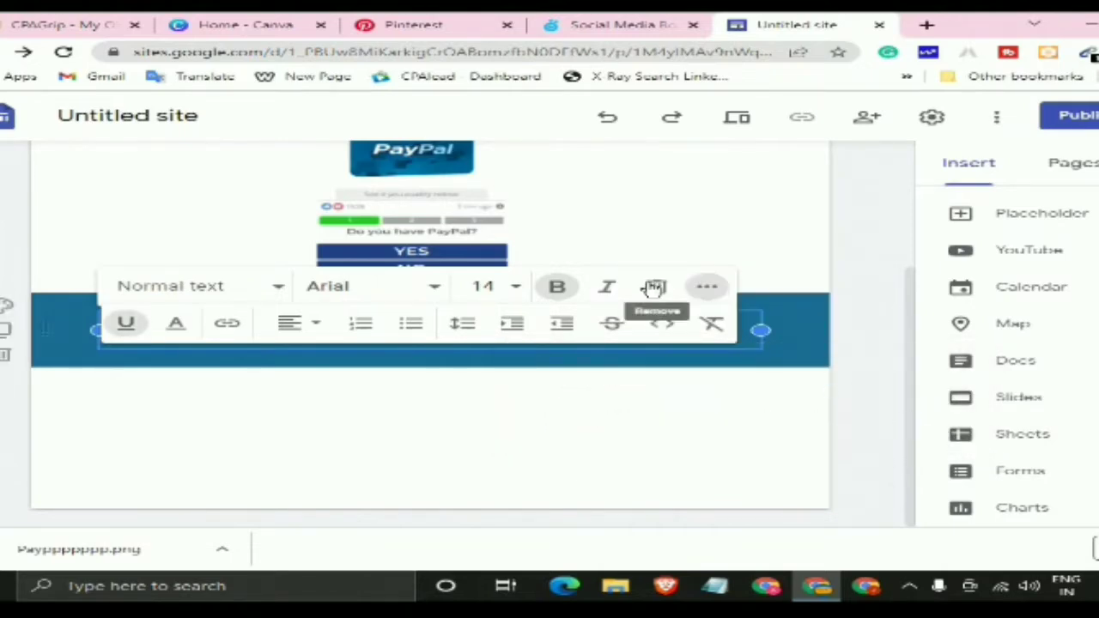
click(657, 236)
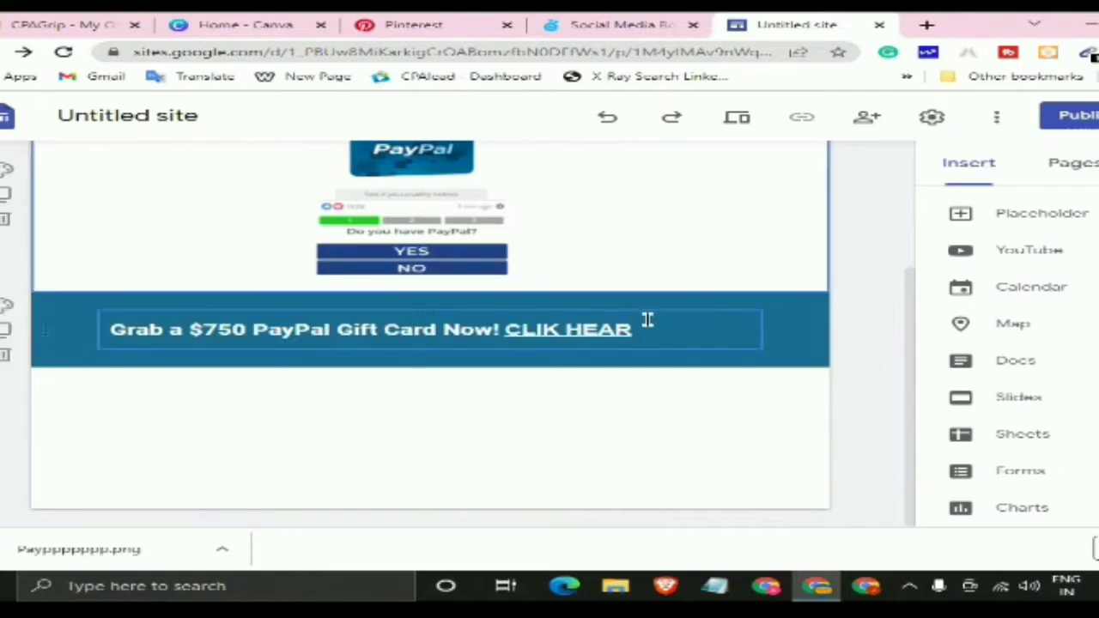
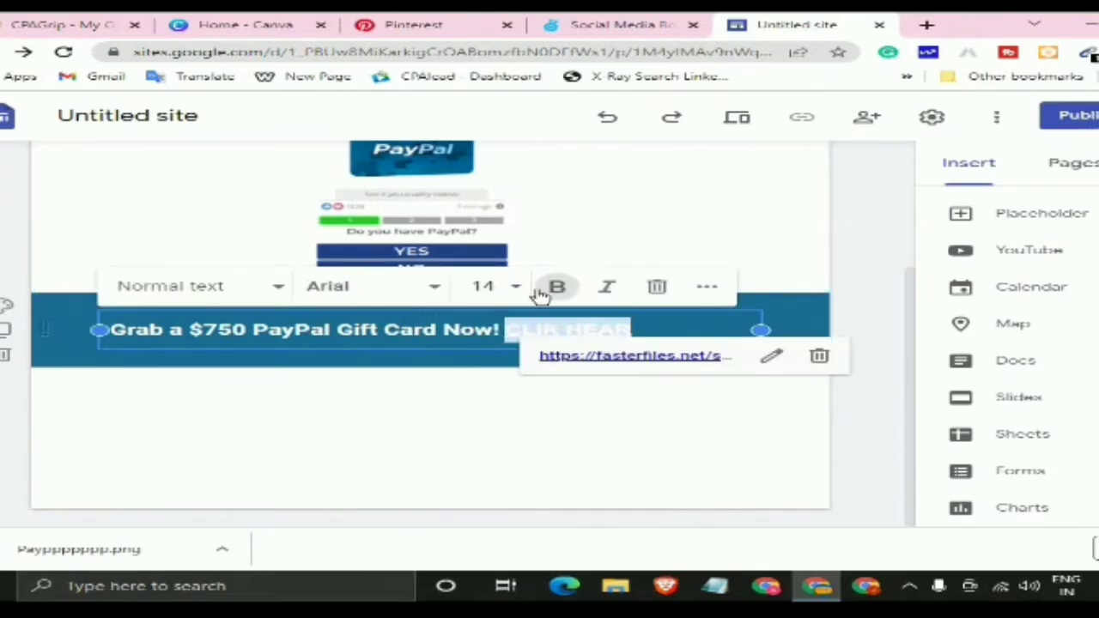
Set the font size of the linked "CLIK HEAR" text to 18 and review the page
click(515, 288)
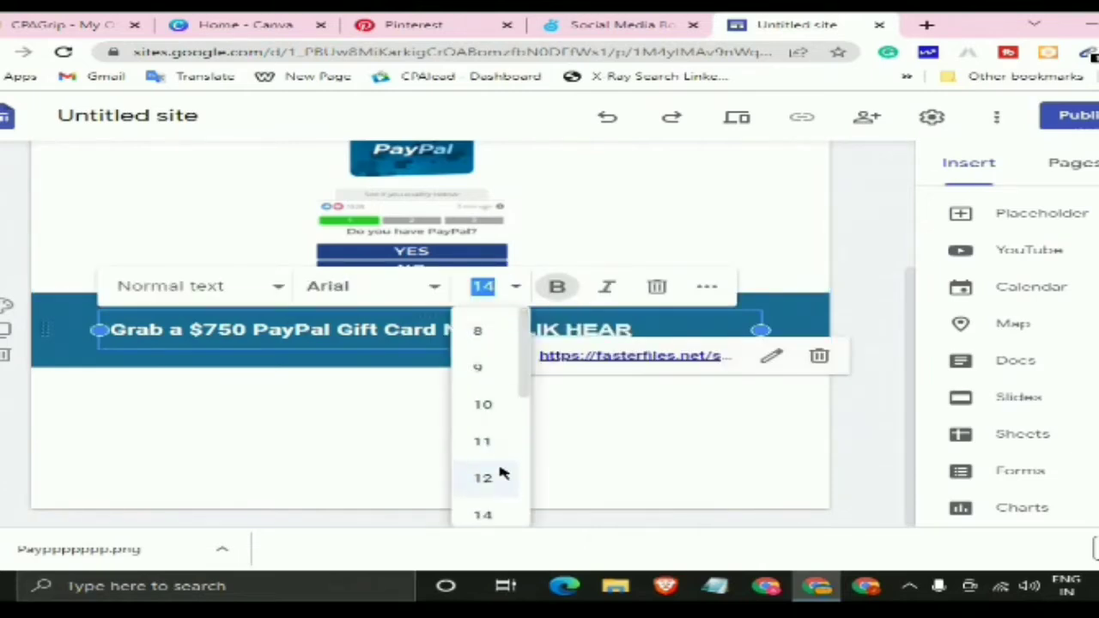
scroll(502, 473, down, 2)
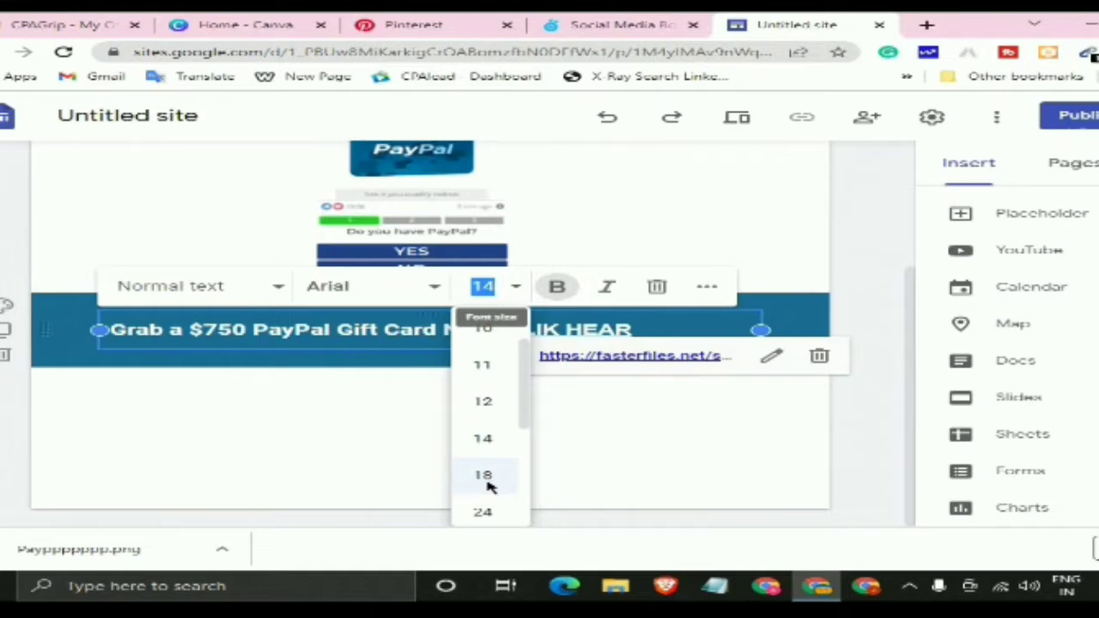
click(483, 475)
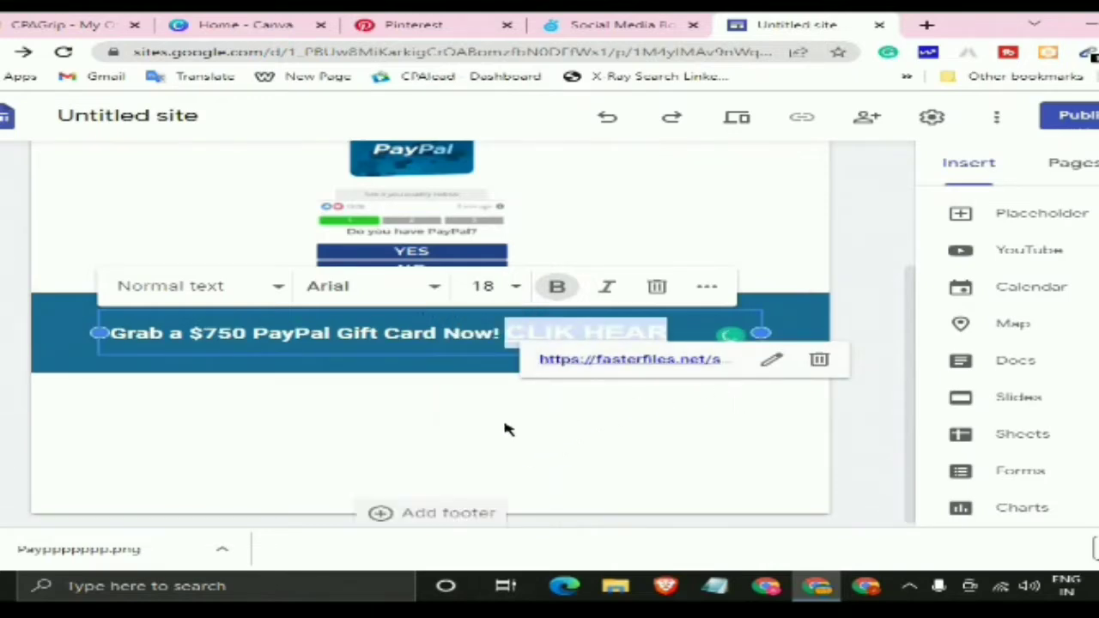
click(387, 395)
scroll(568, 344, up, 3)
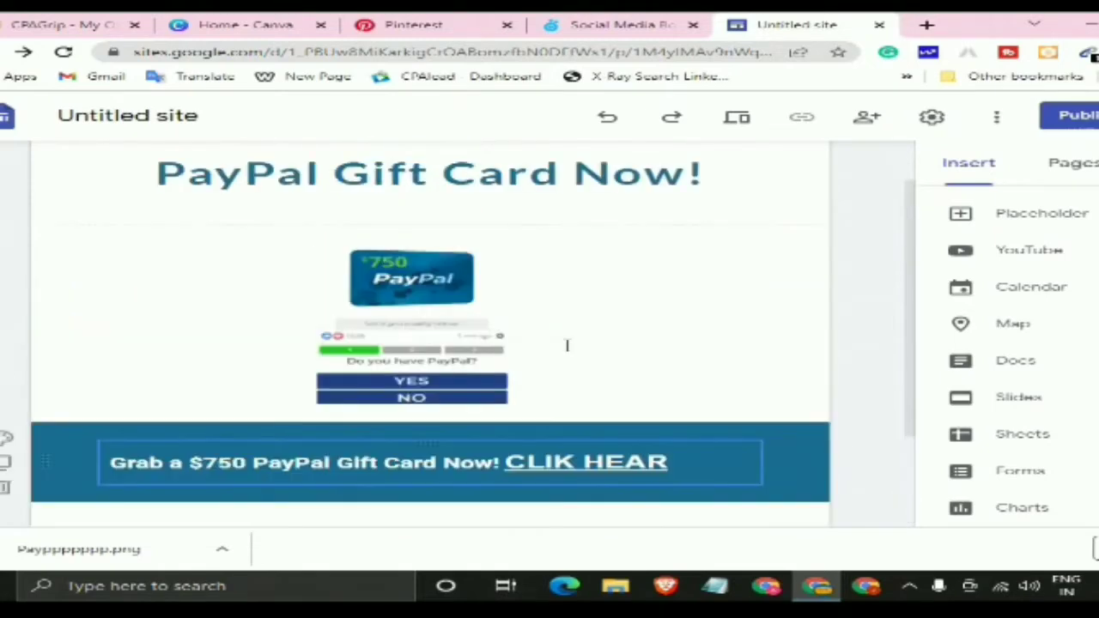
scroll(563, 348, down, 3)
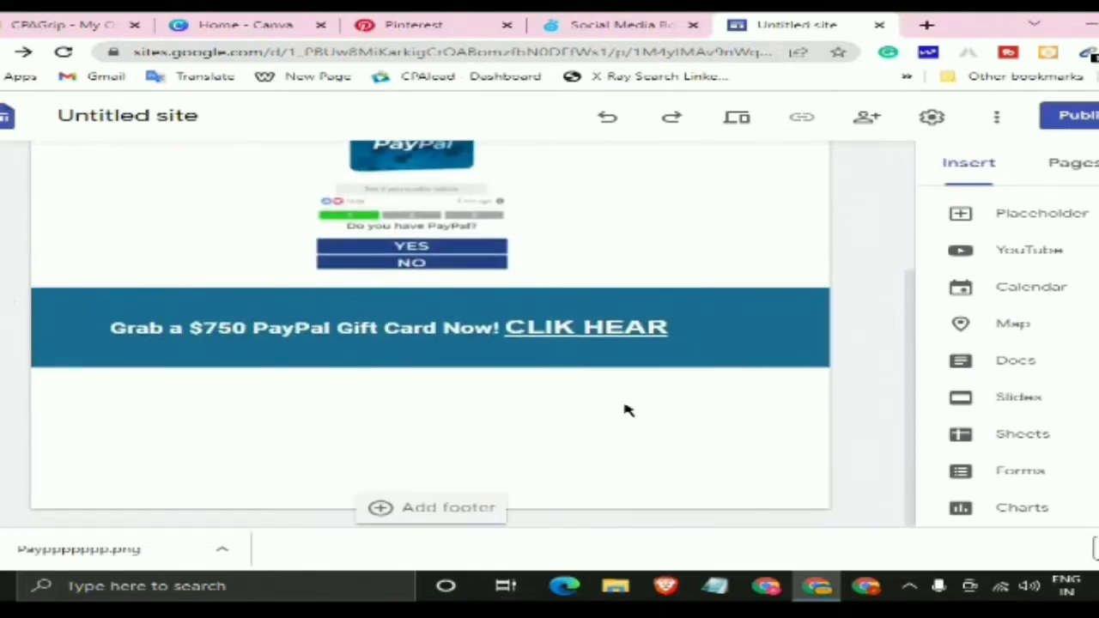
Add an empty text box to the page below the blue section with the "CLIK HEAR" link
scroll(390, 393, up, 3)
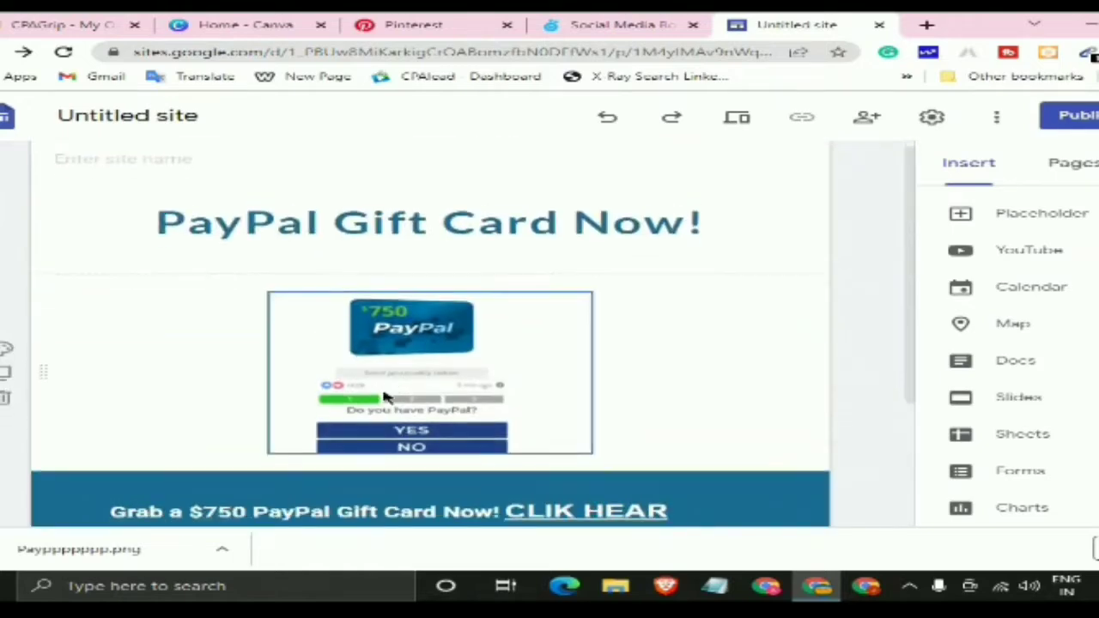
scroll(388, 395, down, 3)
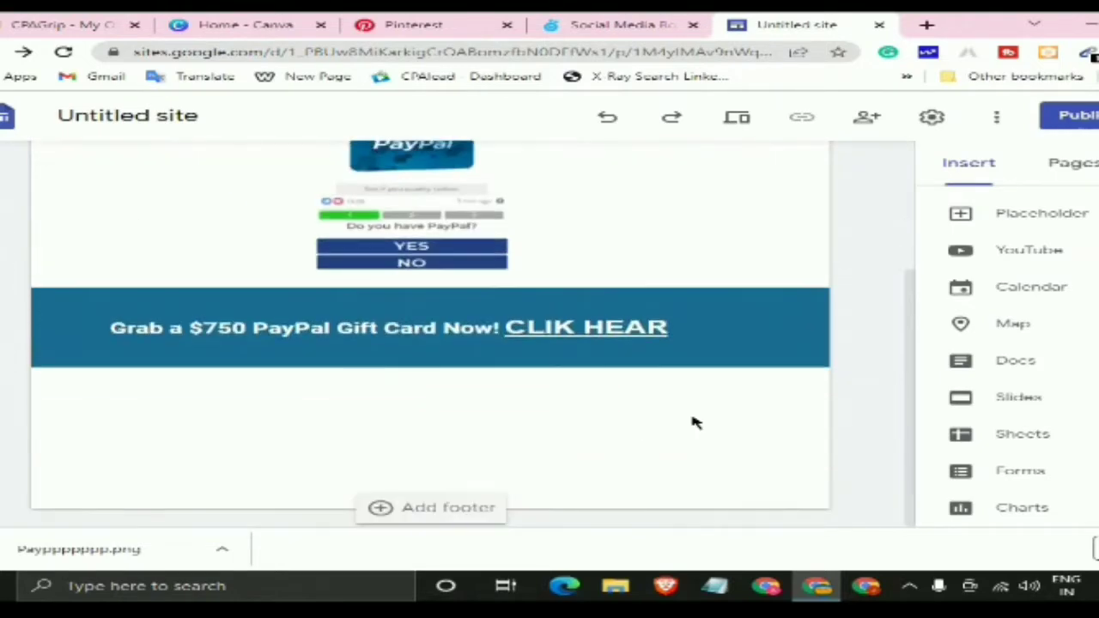
double_click(404, 422)
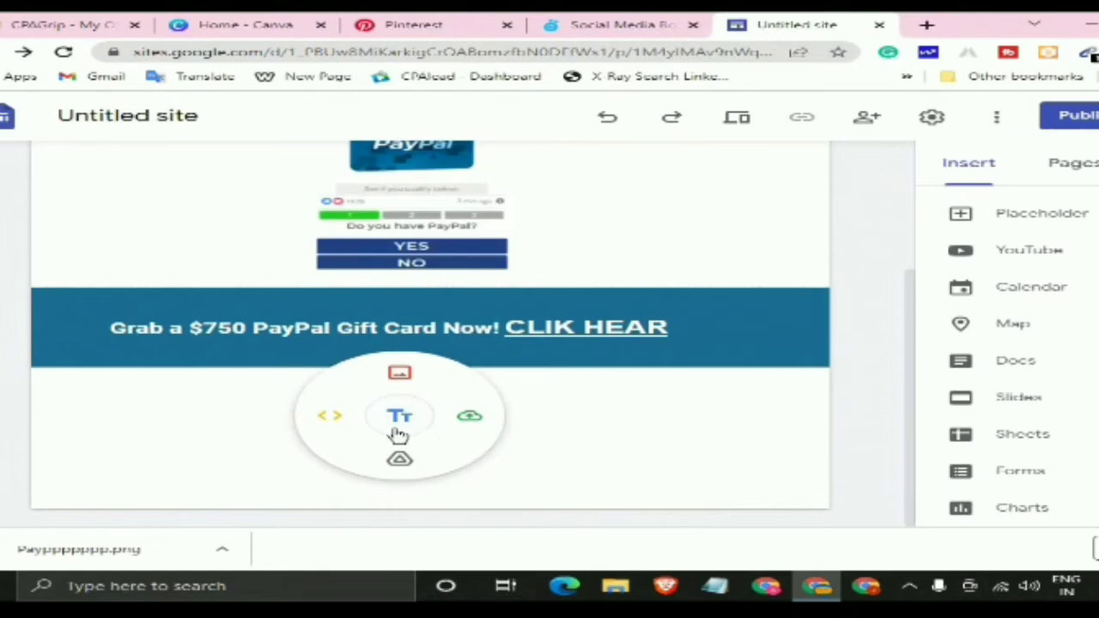
click(400, 416)
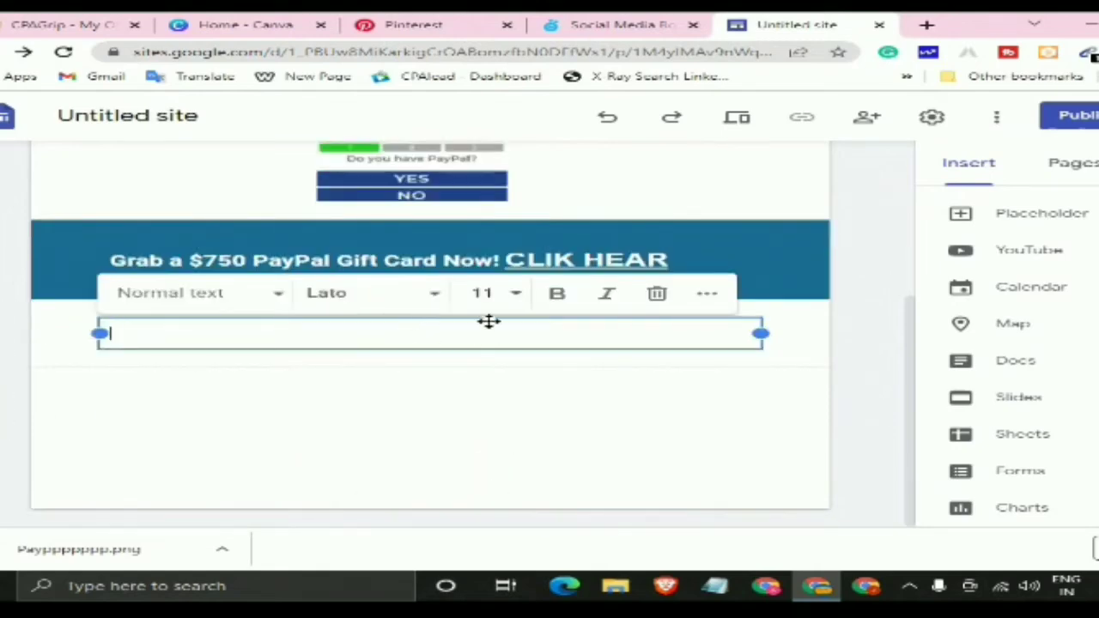
Switch to CPAGrip and save the $1000 Mastercard gift card offer's preview image to Downloads as materrrrr
click(84, 24)
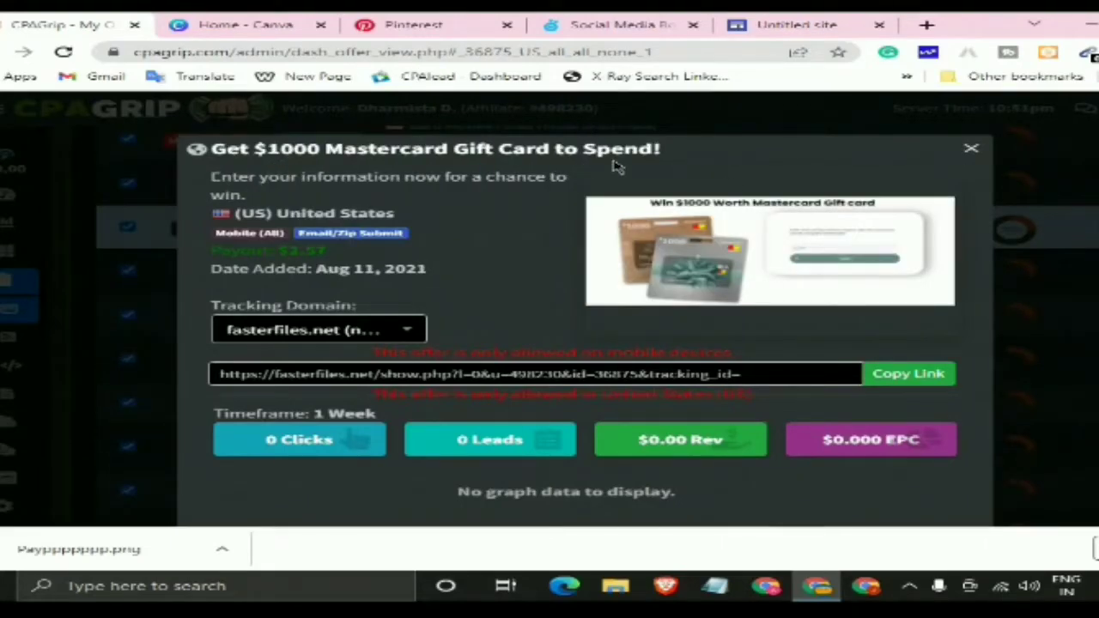
right_click(743, 282)
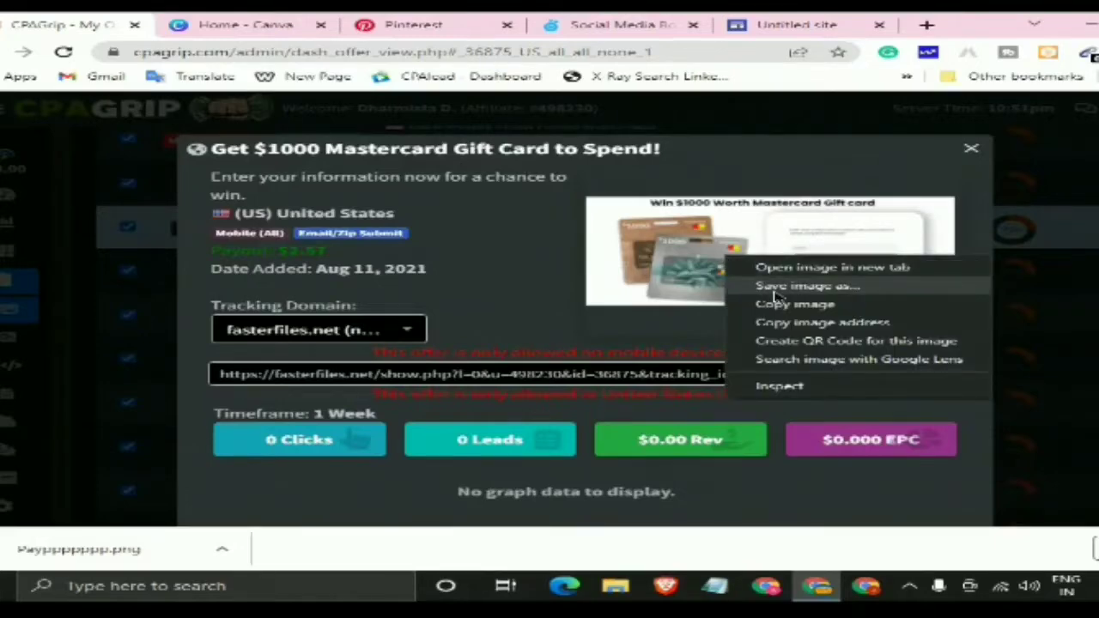
click(775, 289)
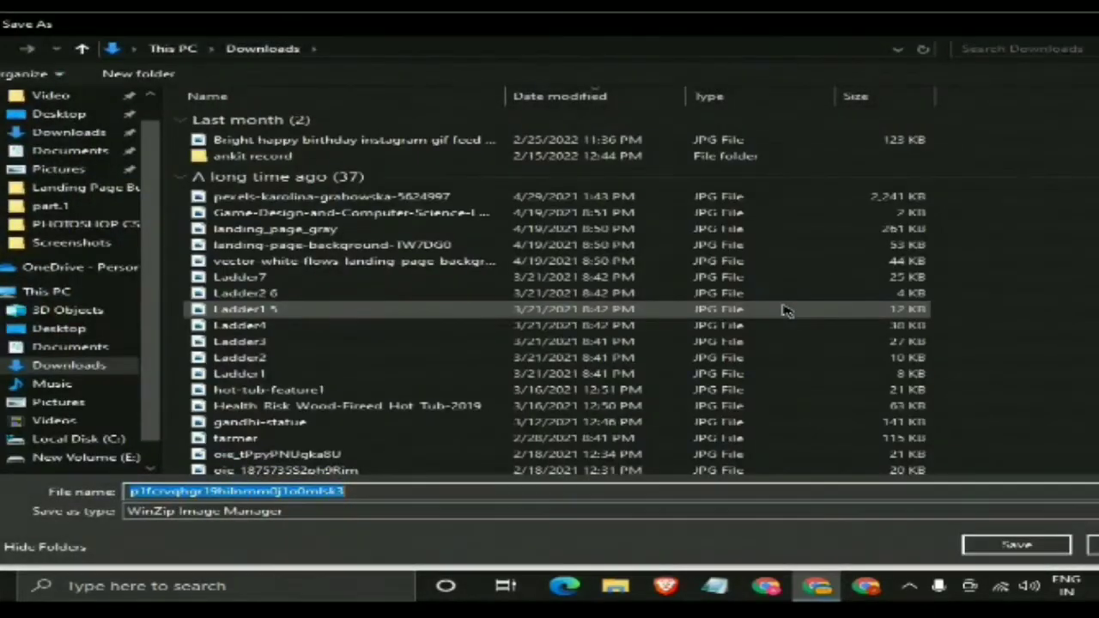
text(m)
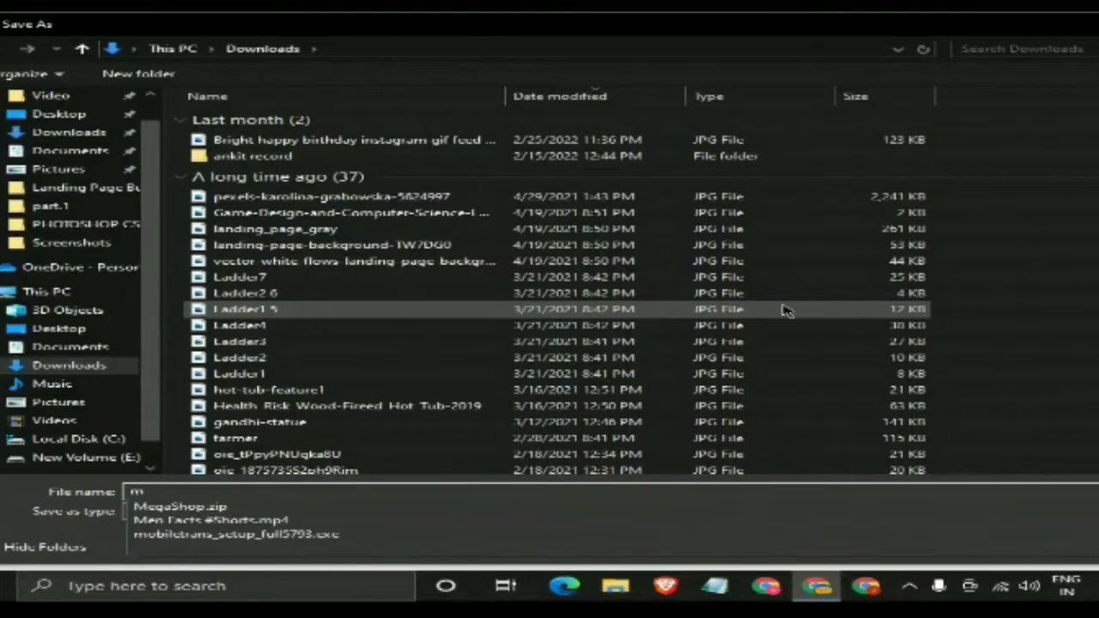
text(atterrrrr)
key(Return)
Copy "Mastercard Gift Card to Spend" from the offer title and activate the empty text box back in Google Sites
drag(325, 148, 663, 149)
right_click(642, 155)
click(657, 164)
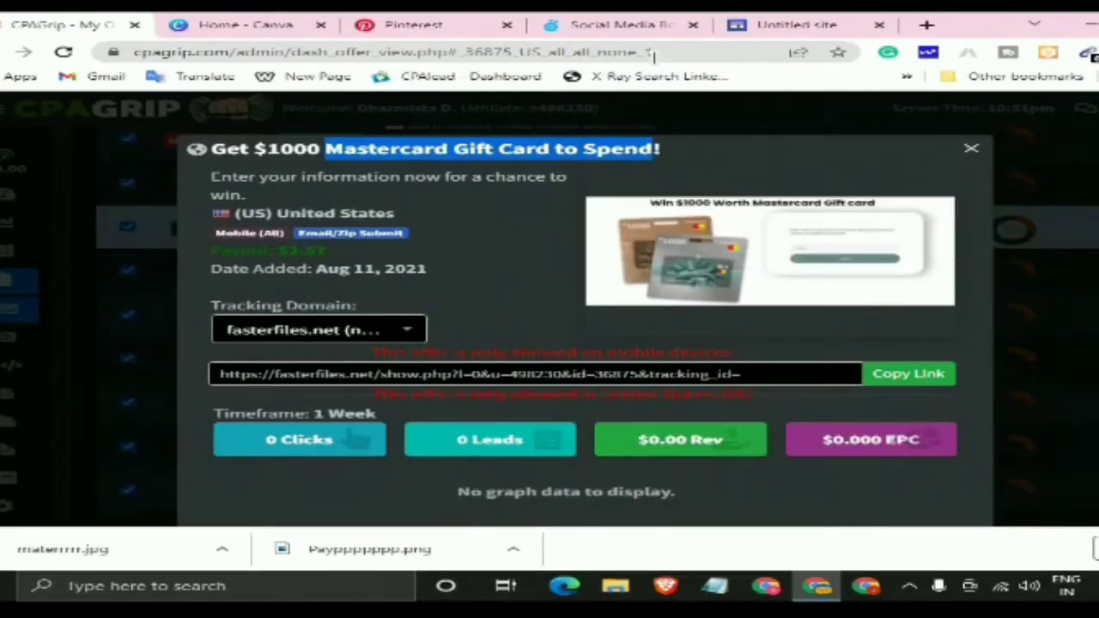
click(786, 29)
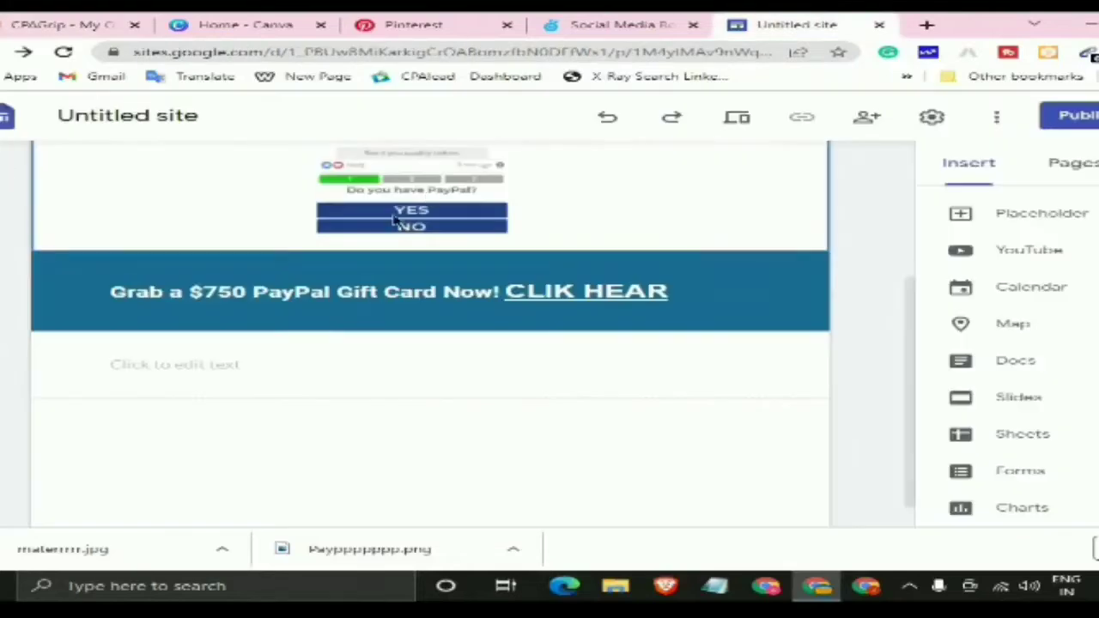
click(285, 362)
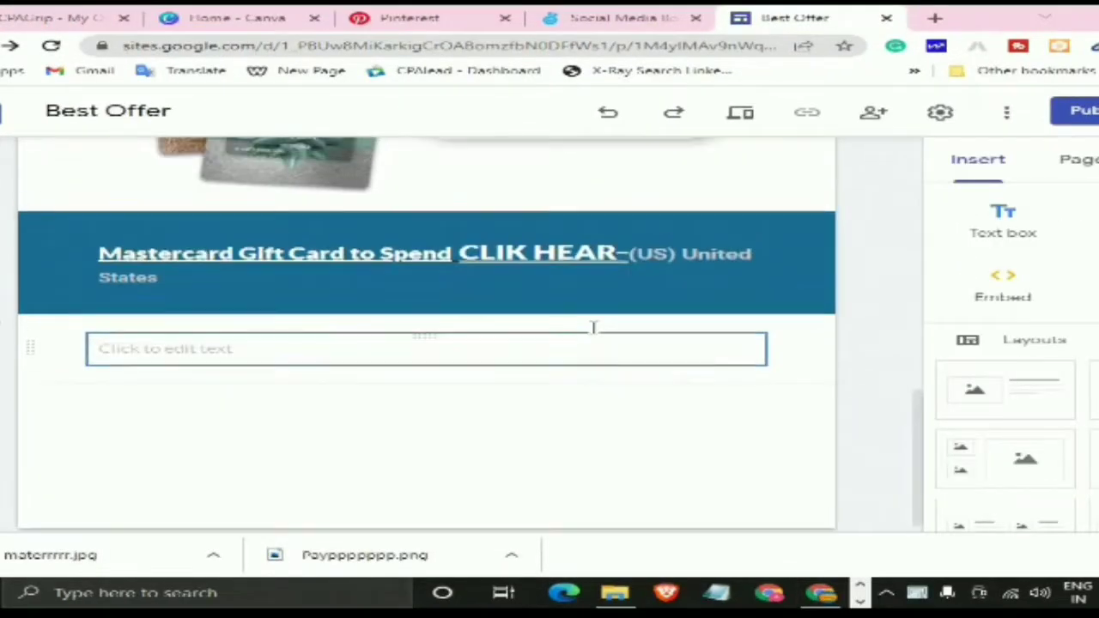
Publish the site at the web address best-gift-cardoffer, requesting that public search engines not display it
scroll(593, 323, up, 5)
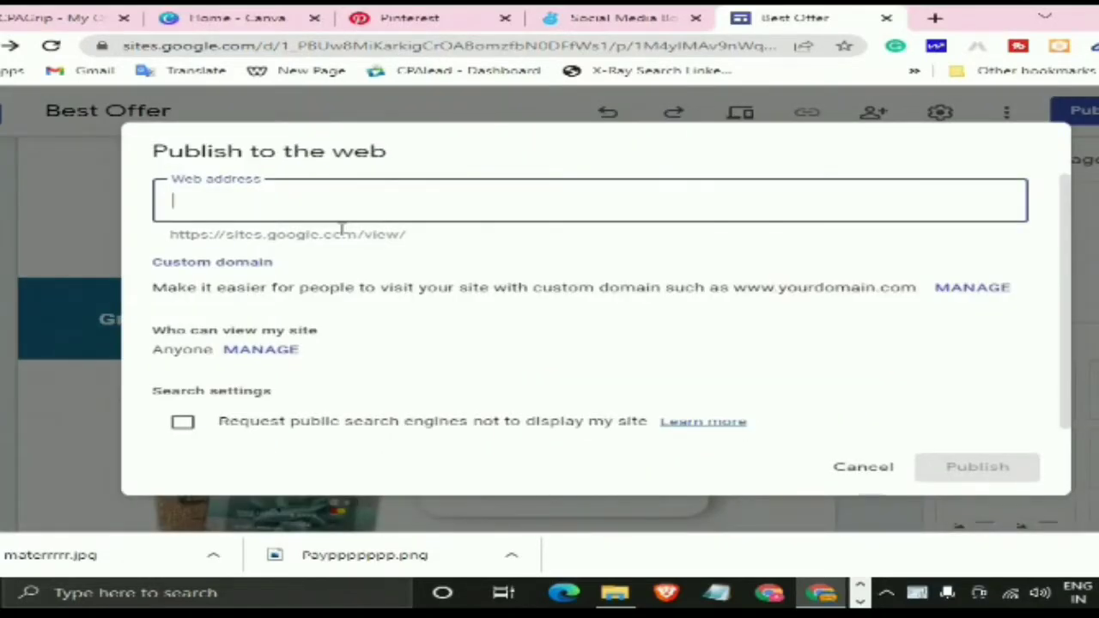
text(best)
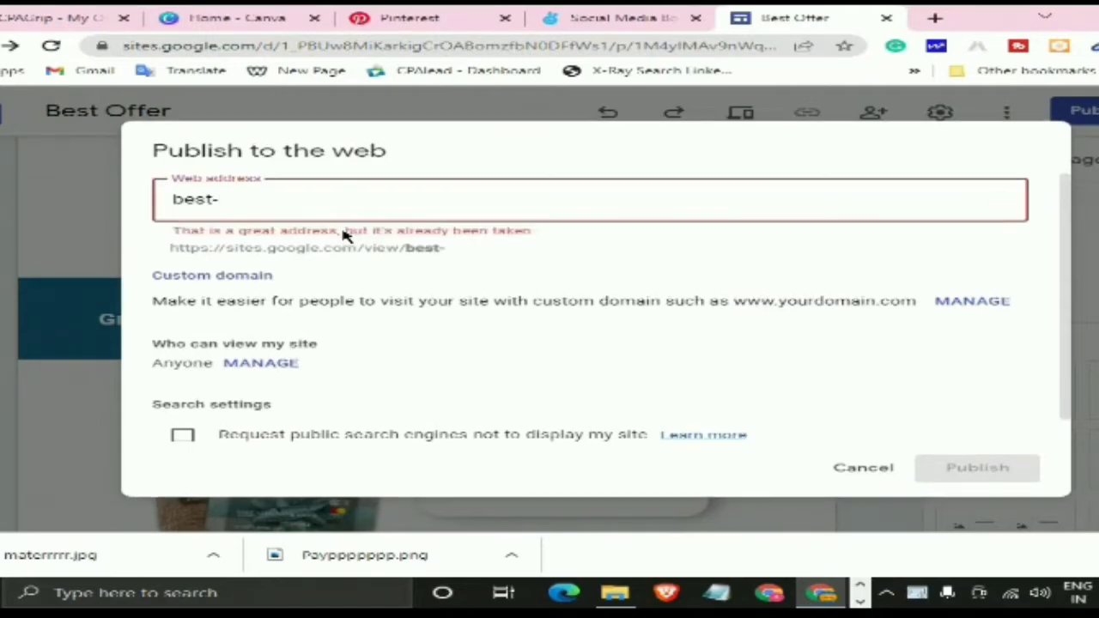
text(-o)
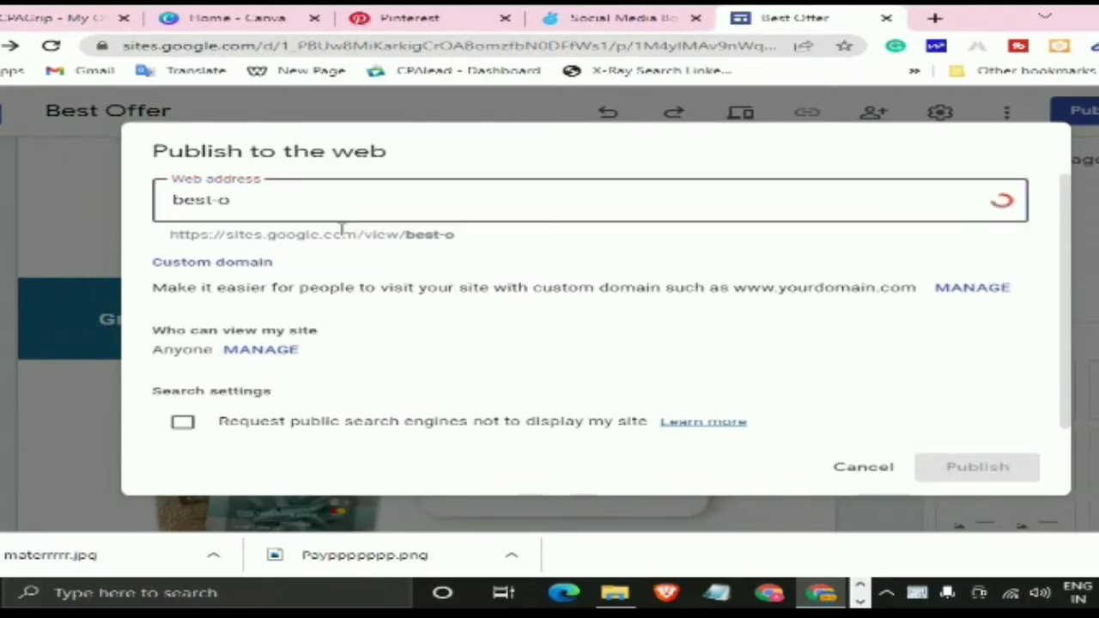
key(BackSpace)
text(gift)
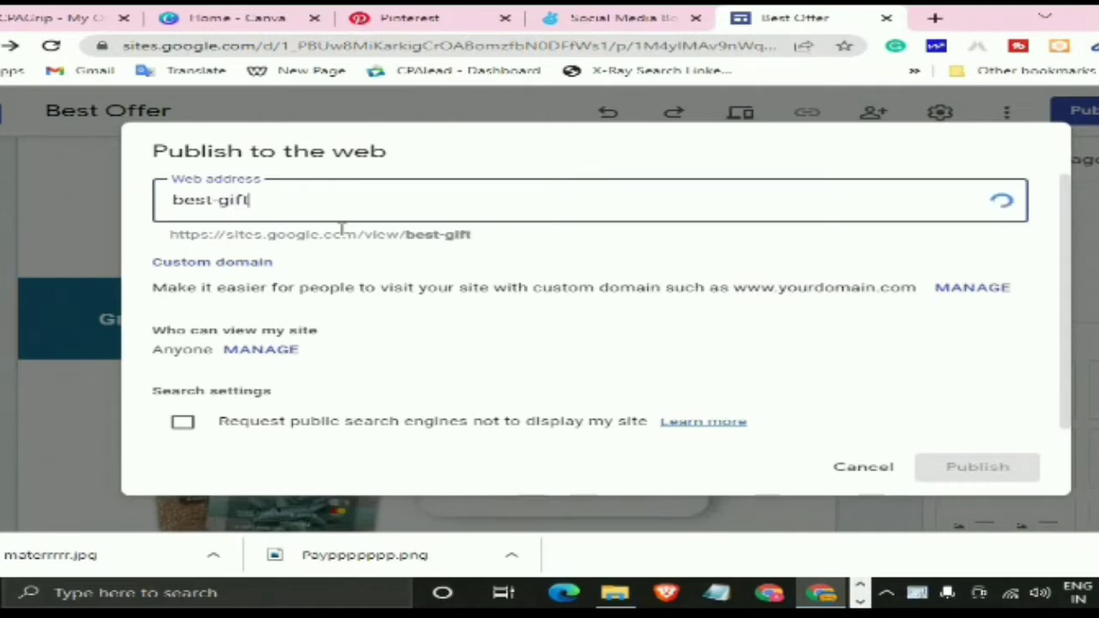
text(-card)
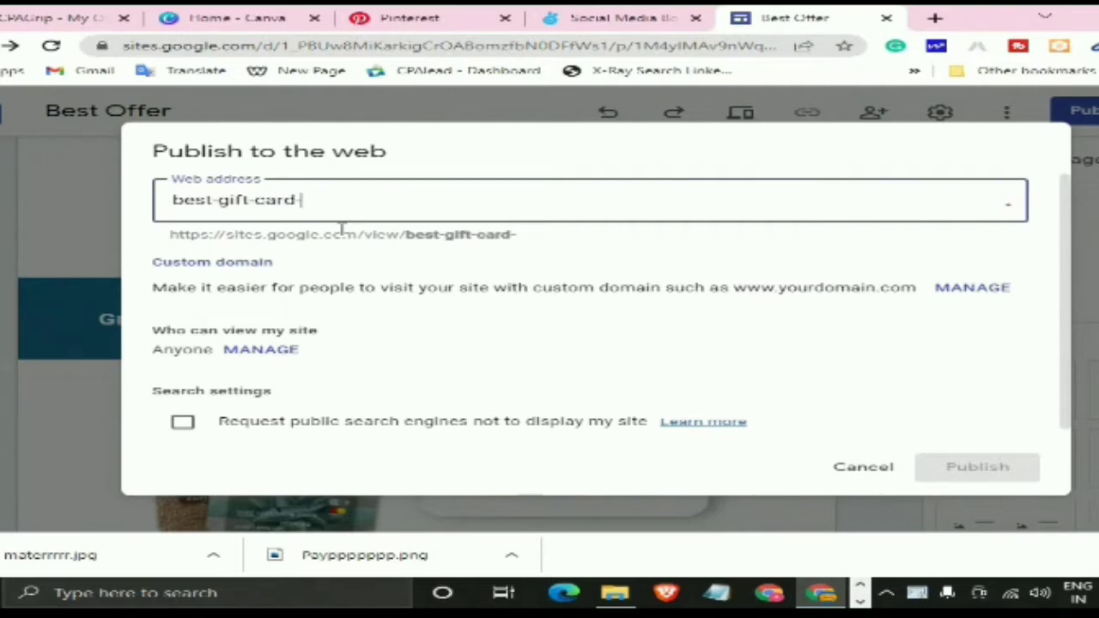
text(-offer)
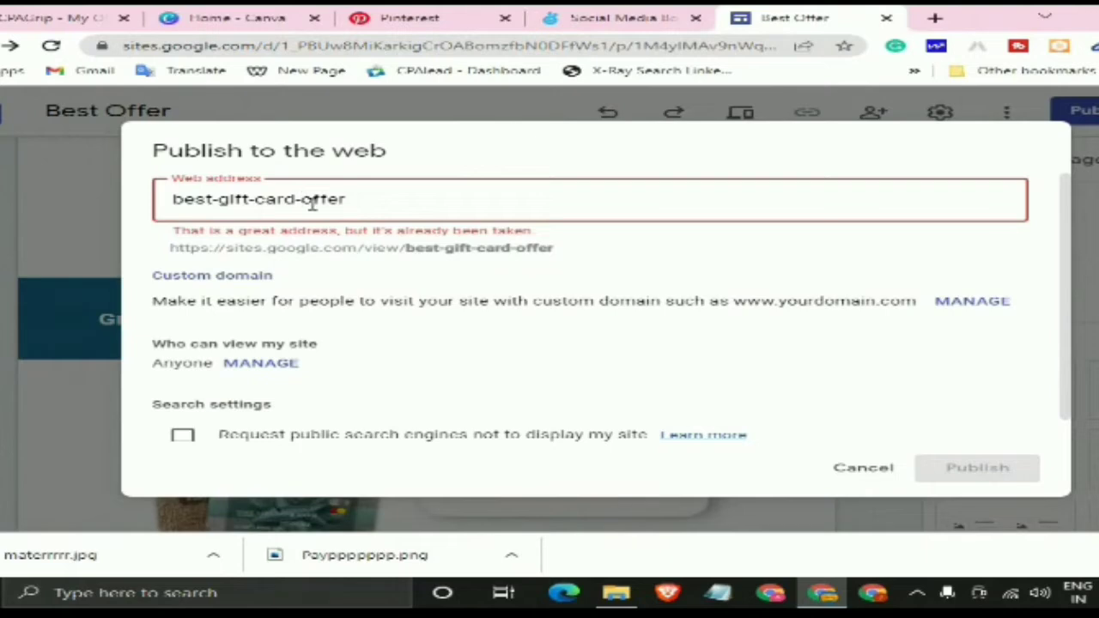
key(BackSpace)
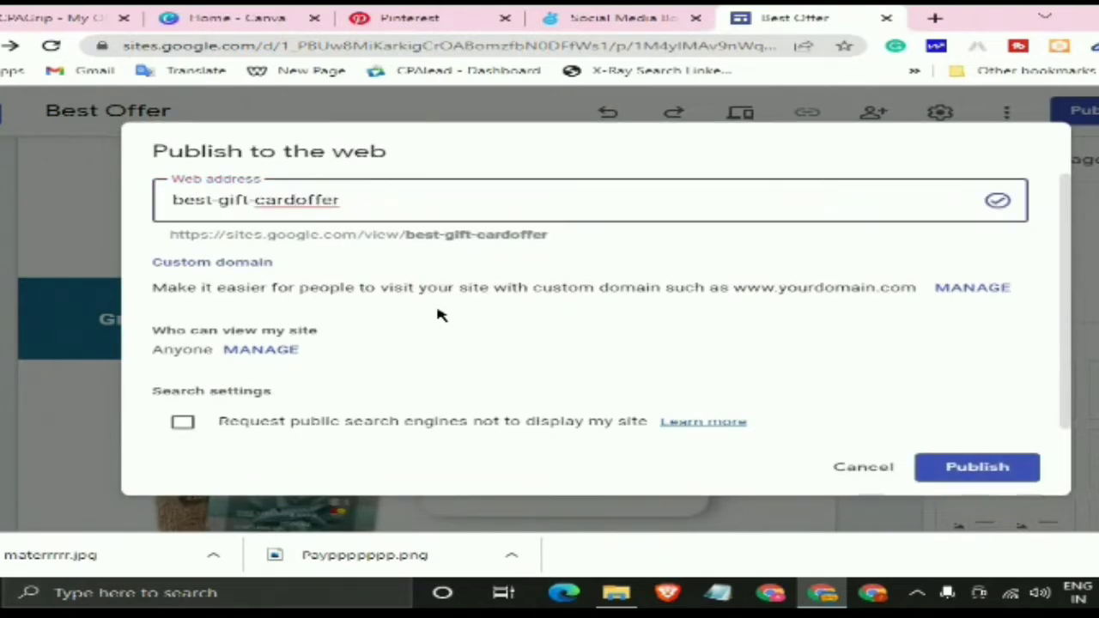
click(181, 423)
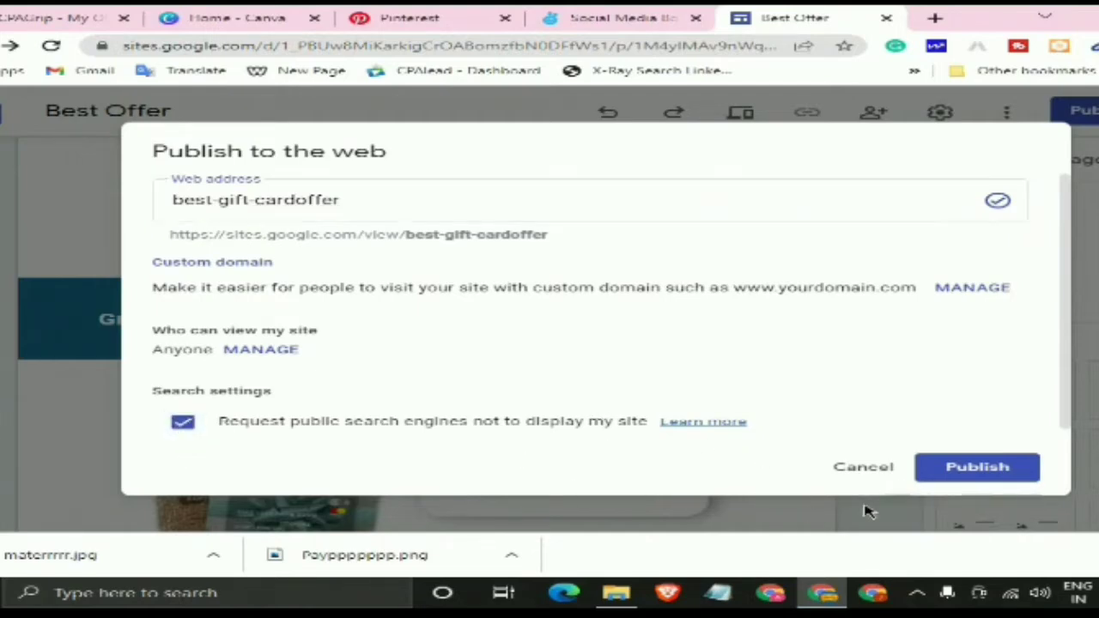
click(948, 469)
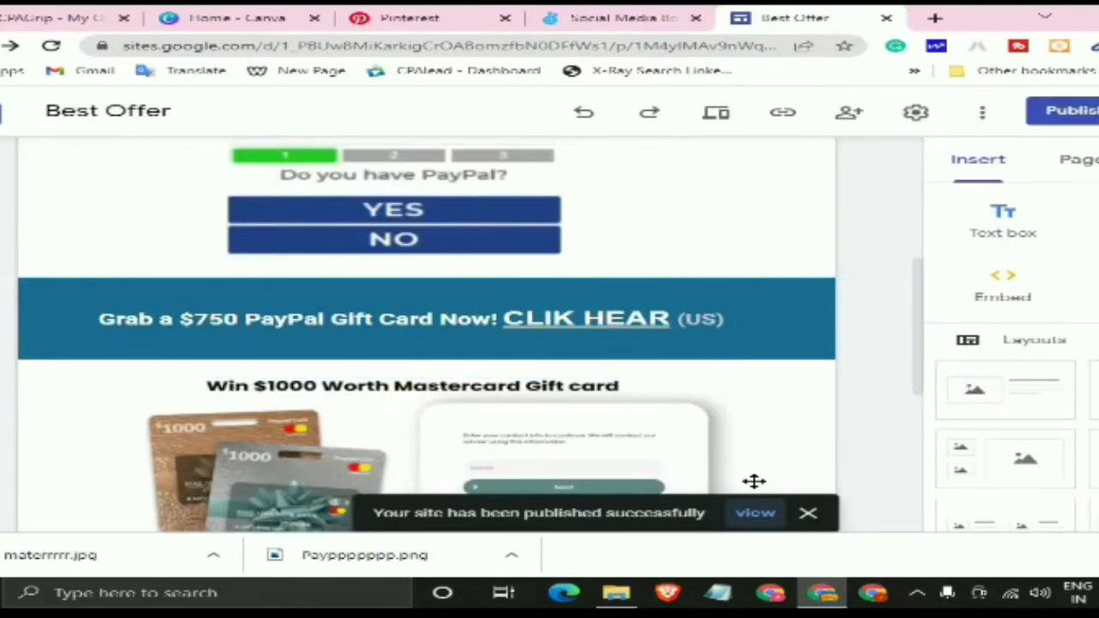
View the published site, check its PayPal and Mastercard offer sections, and close it to return to the editor
click(752, 516)
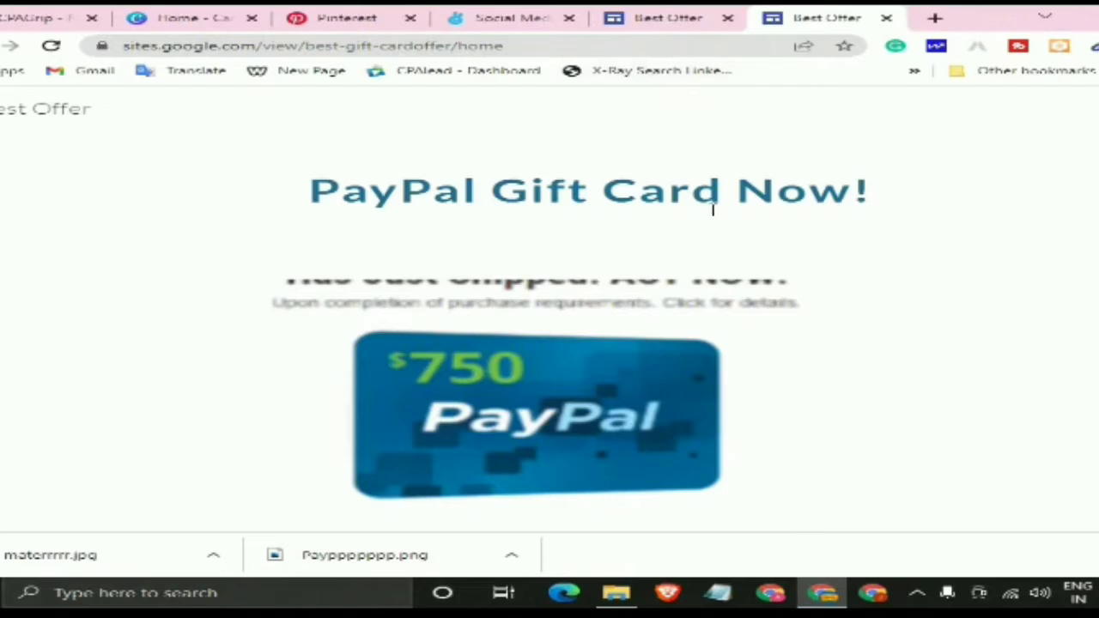
scroll(704, 239, down, 6)
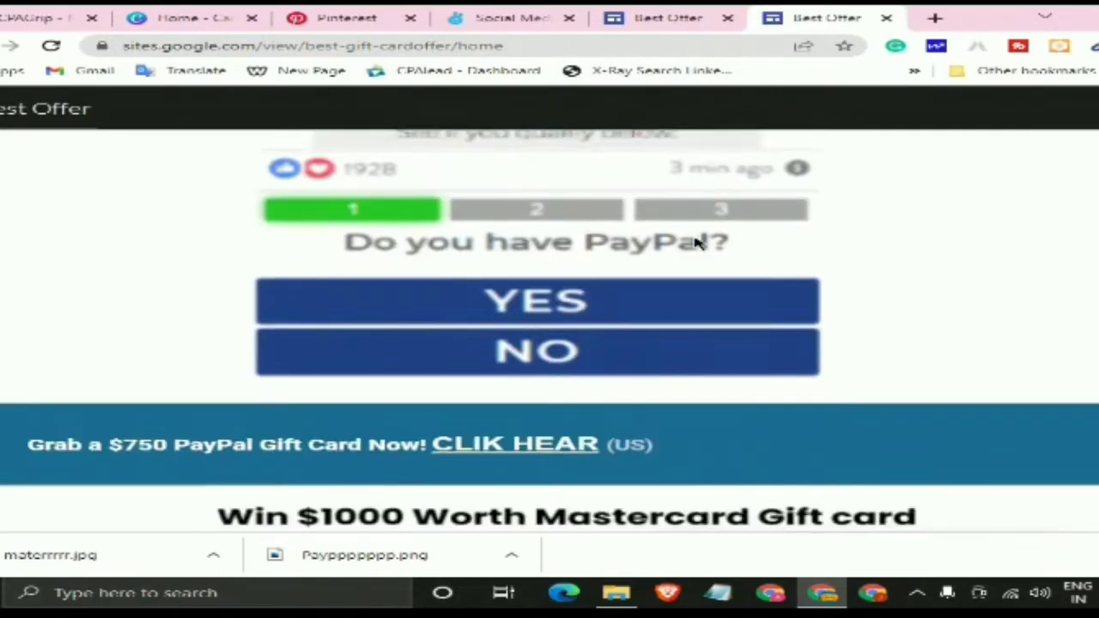
scroll(697, 244, down, 4)
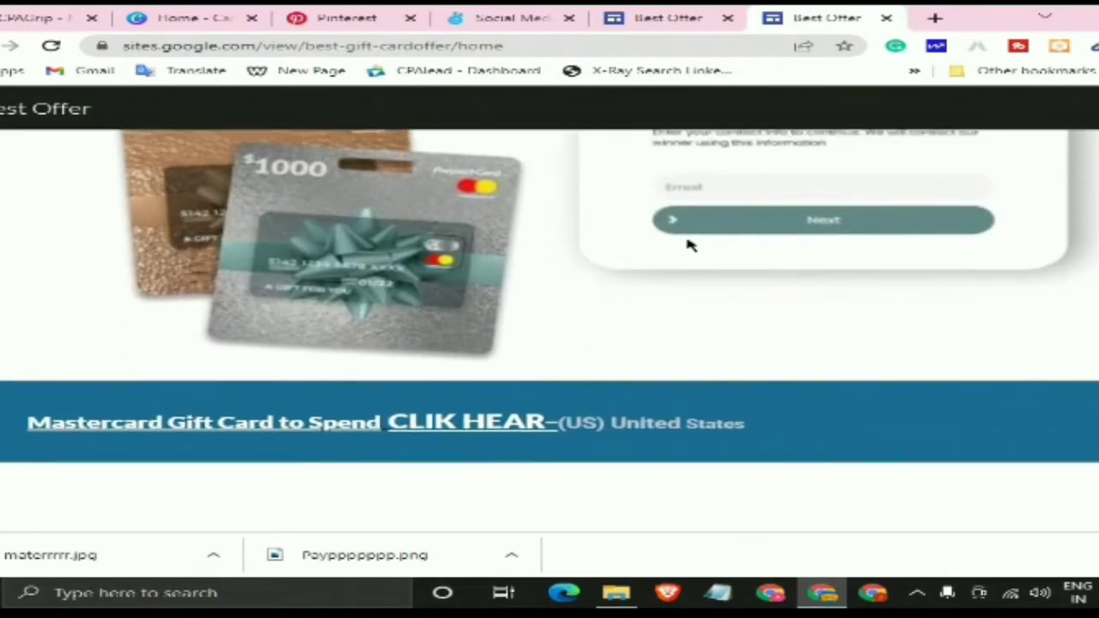
scroll(691, 246, up, 3)
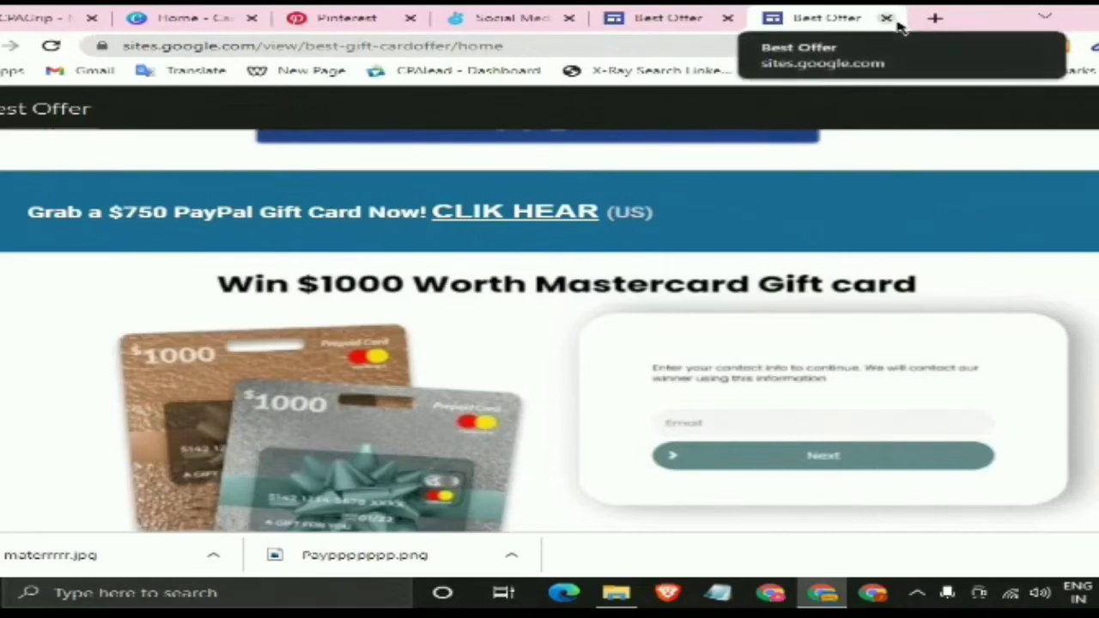
key(ctrl+w)
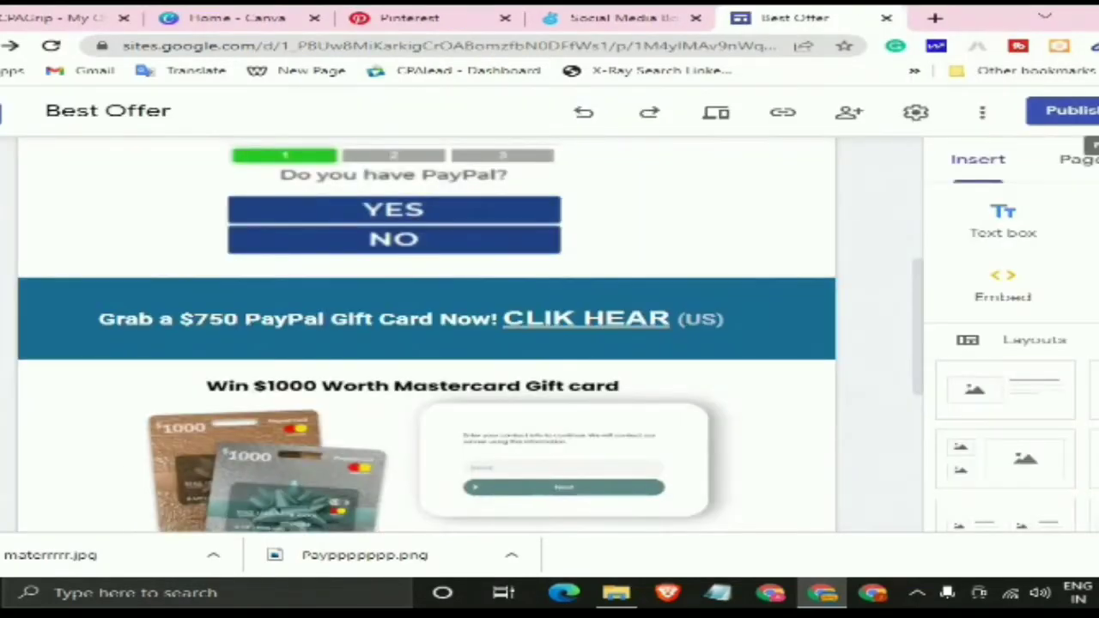
click(1094, 112)
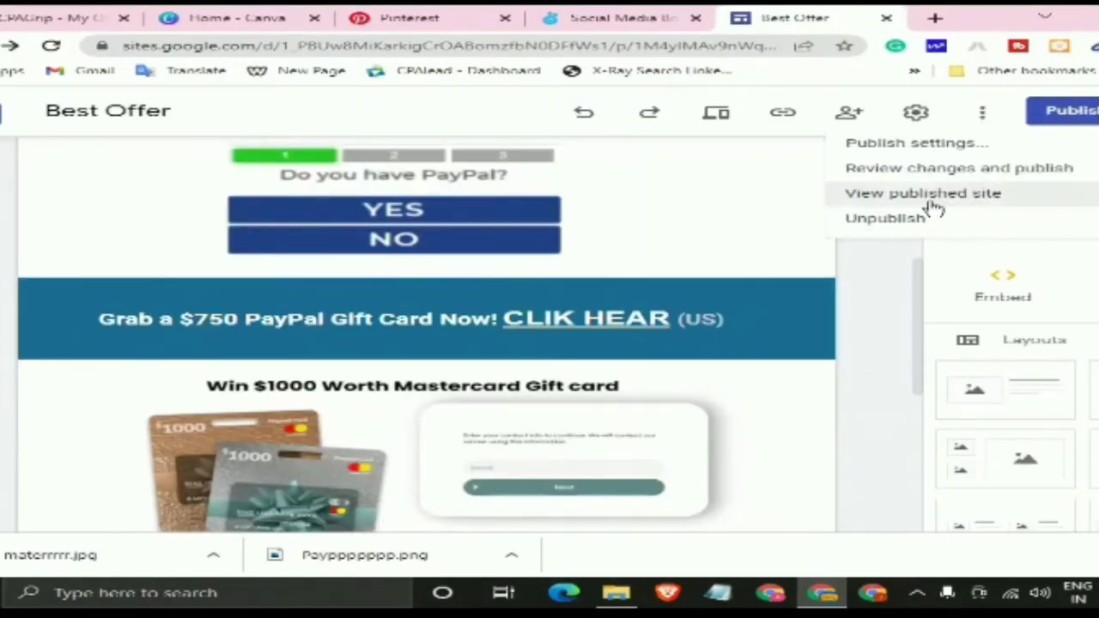
click(717, 592)
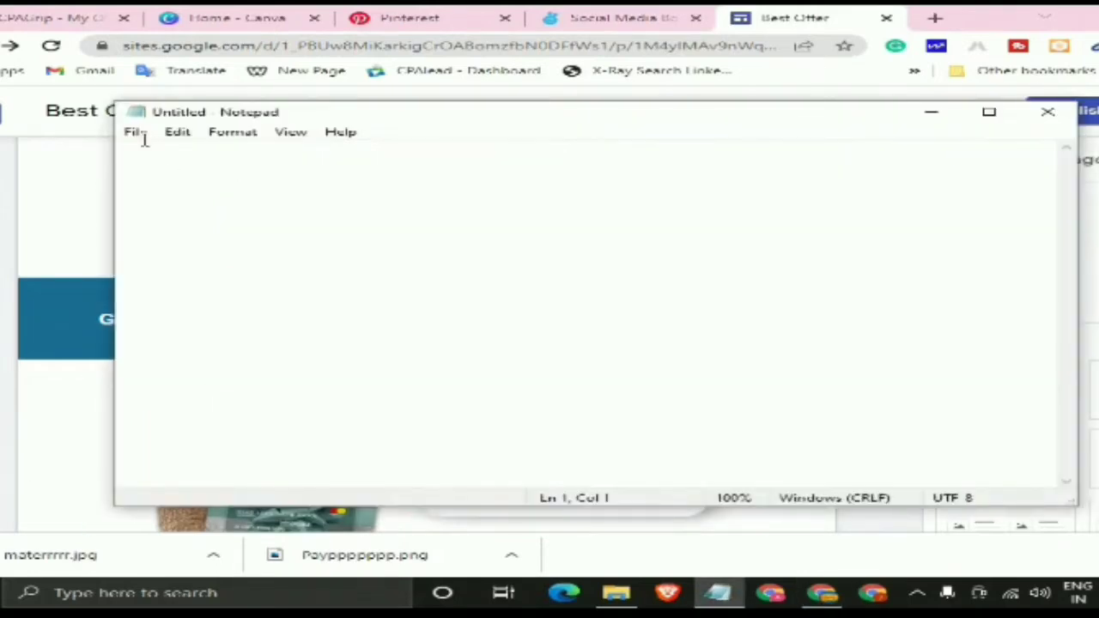
click(137, 132)
click(206, 208)
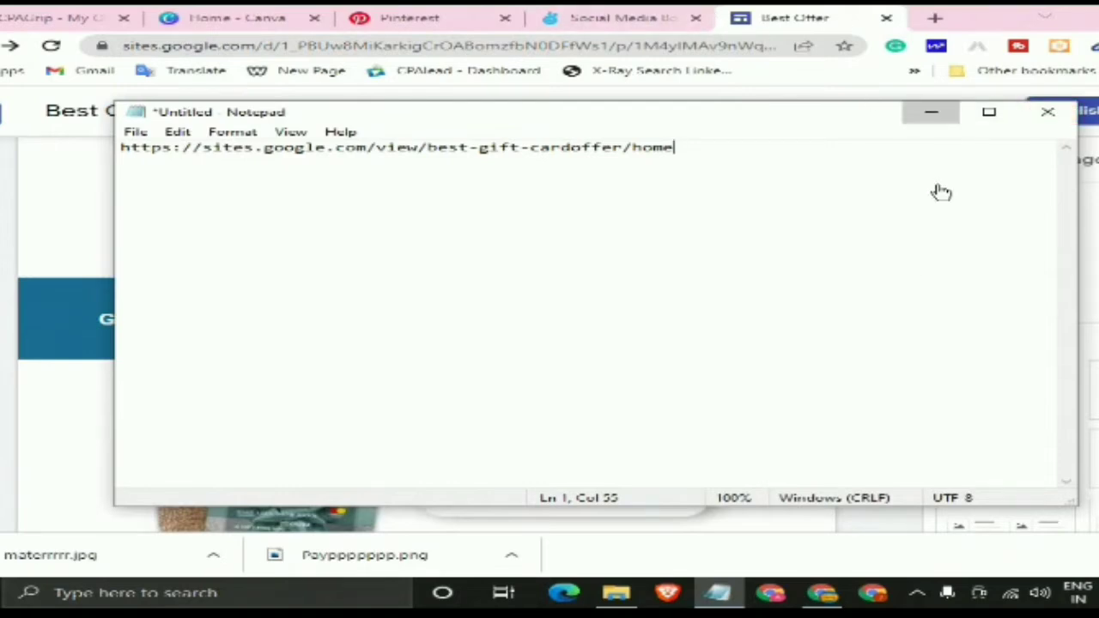
click(931, 112)
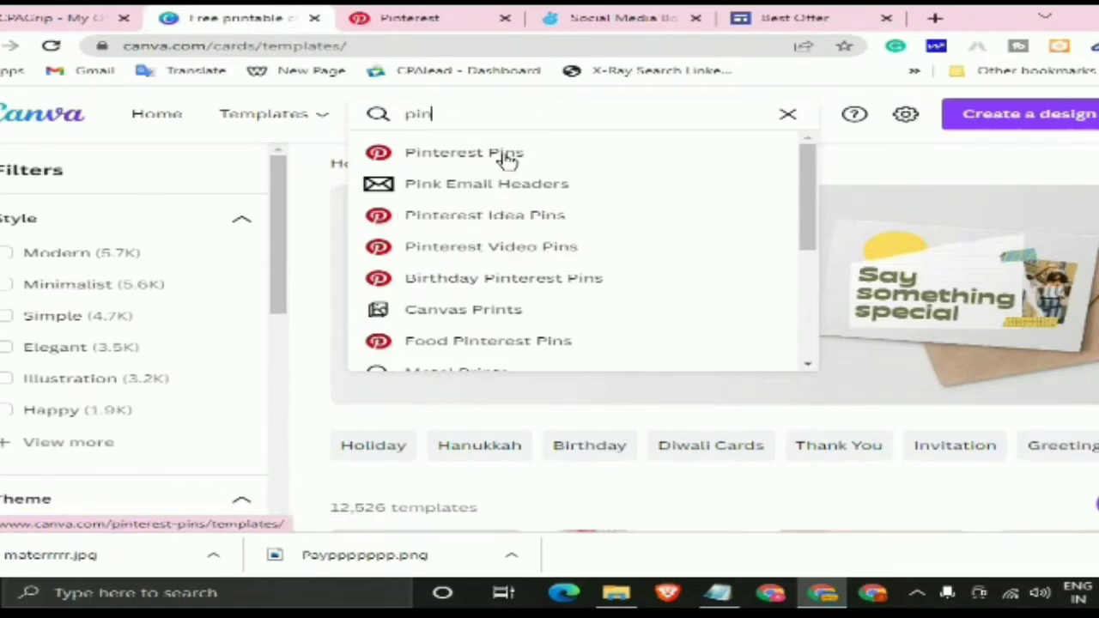
Open the Pinterest Pins templates in Canva and browse the available pin designs
click(458, 155)
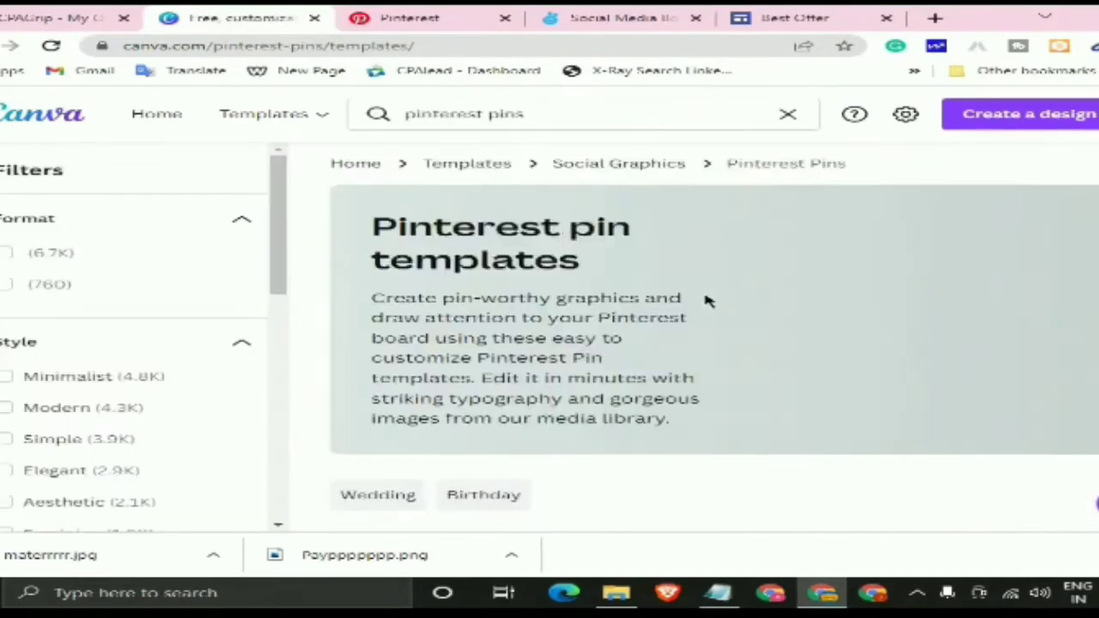
scroll(606, 318, down, 4)
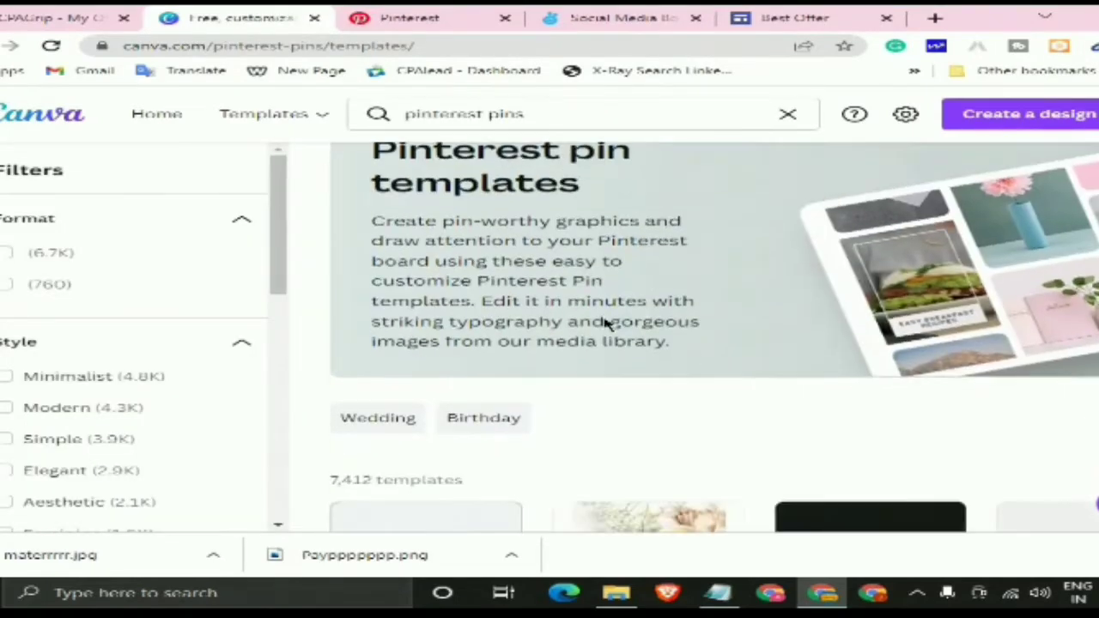
scroll(652, 361, down, 1)
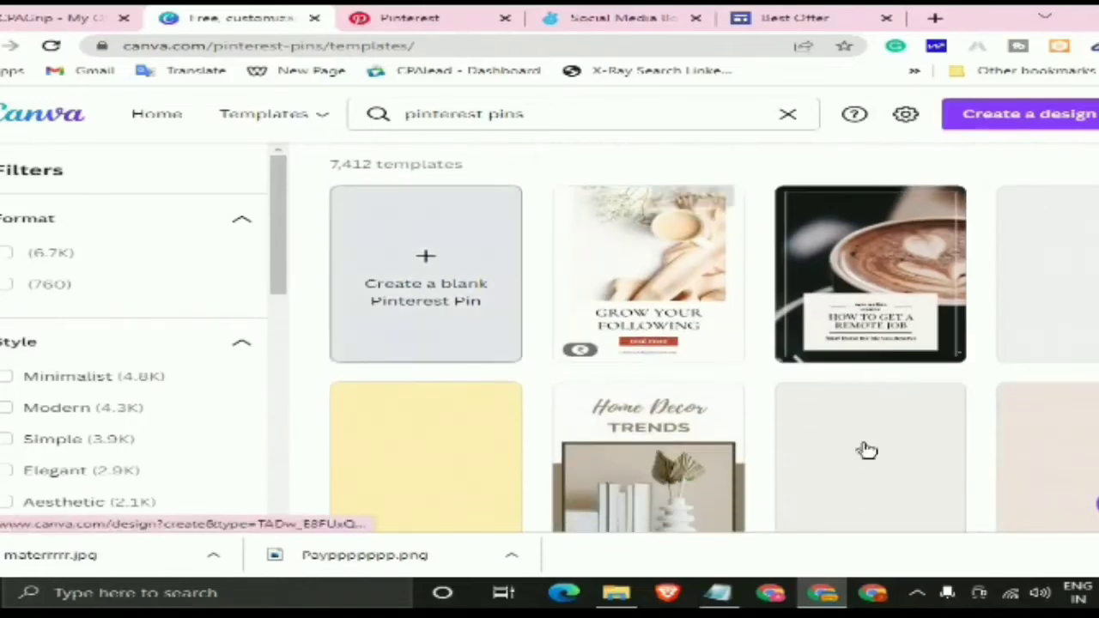
scroll(603, 360, down, 3)
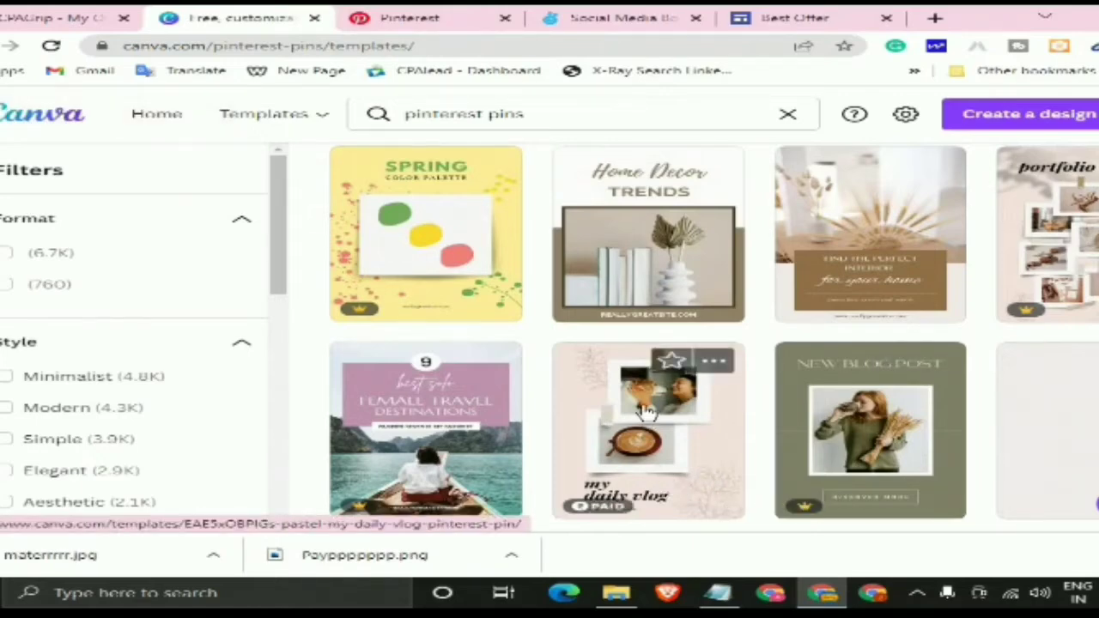
scroll(678, 277, up, 2)
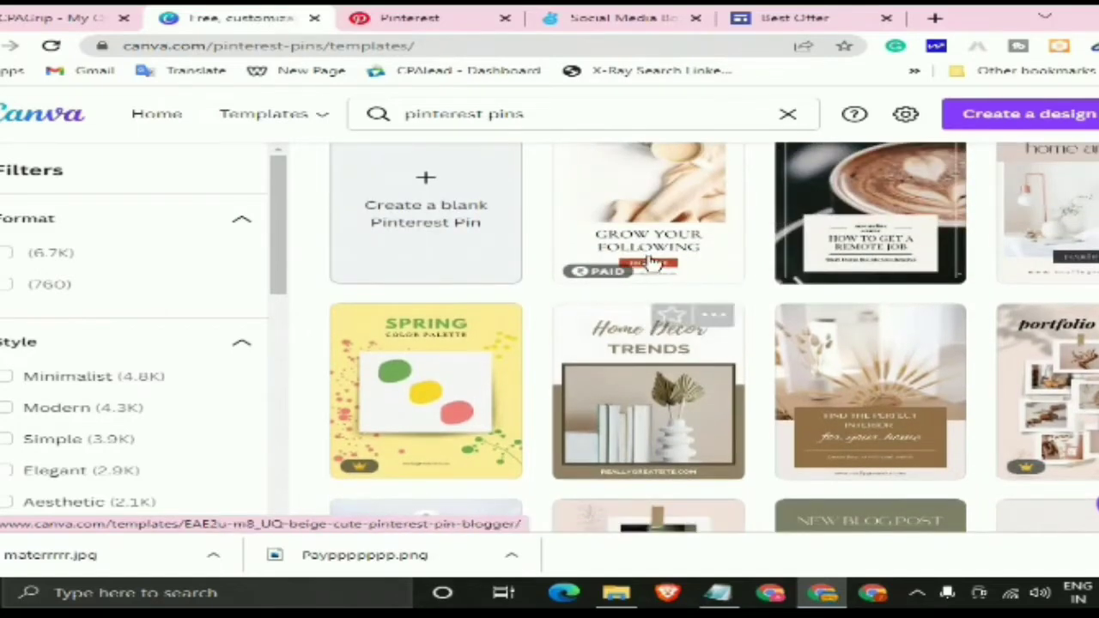
scroll(820, 270, up, 2)
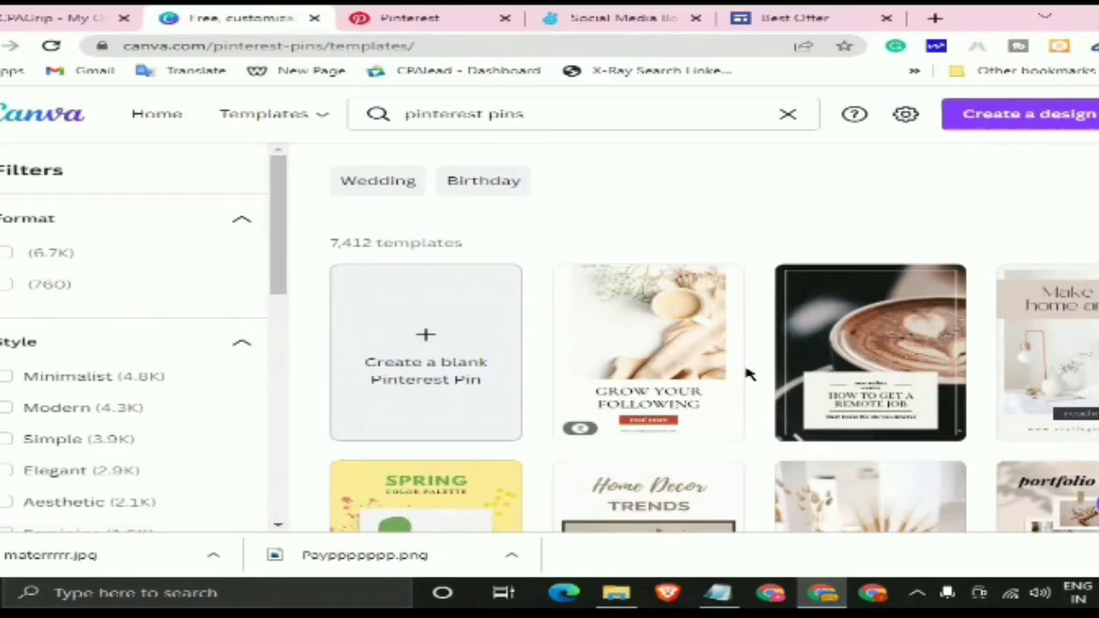
Create a blank Pinterest Pin design and search its templates for "paypal"
click(438, 376)
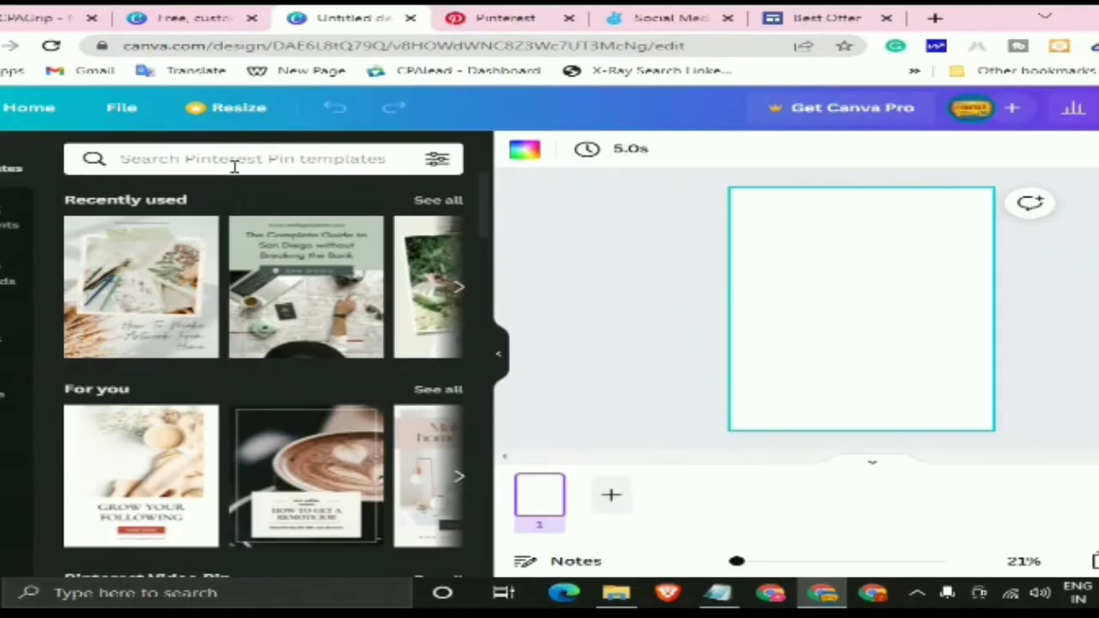
click(234, 163)
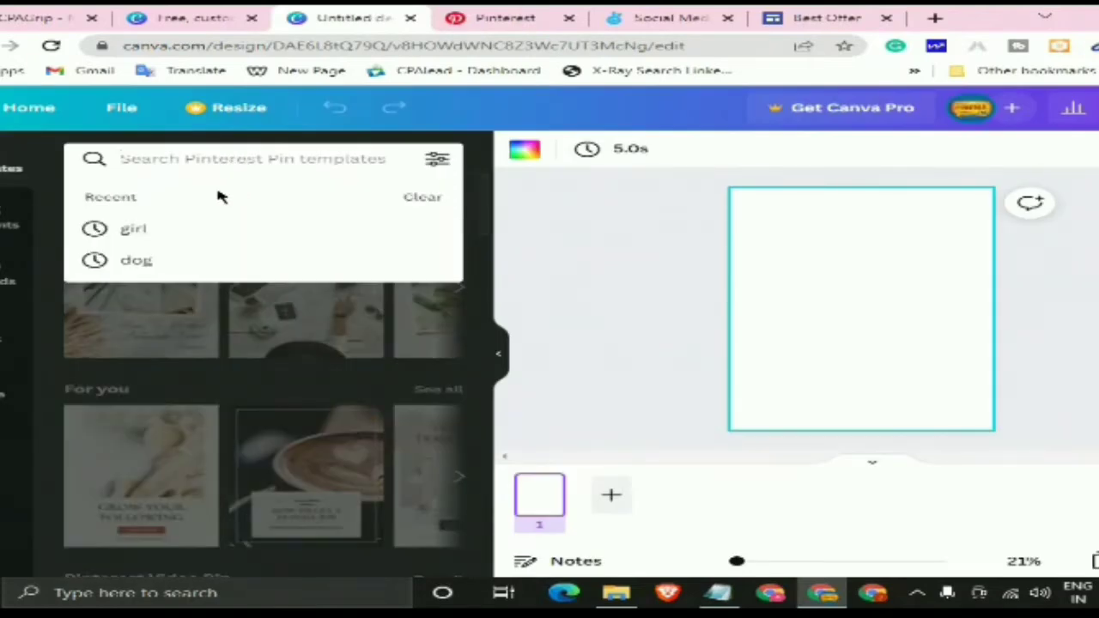
text(pay)
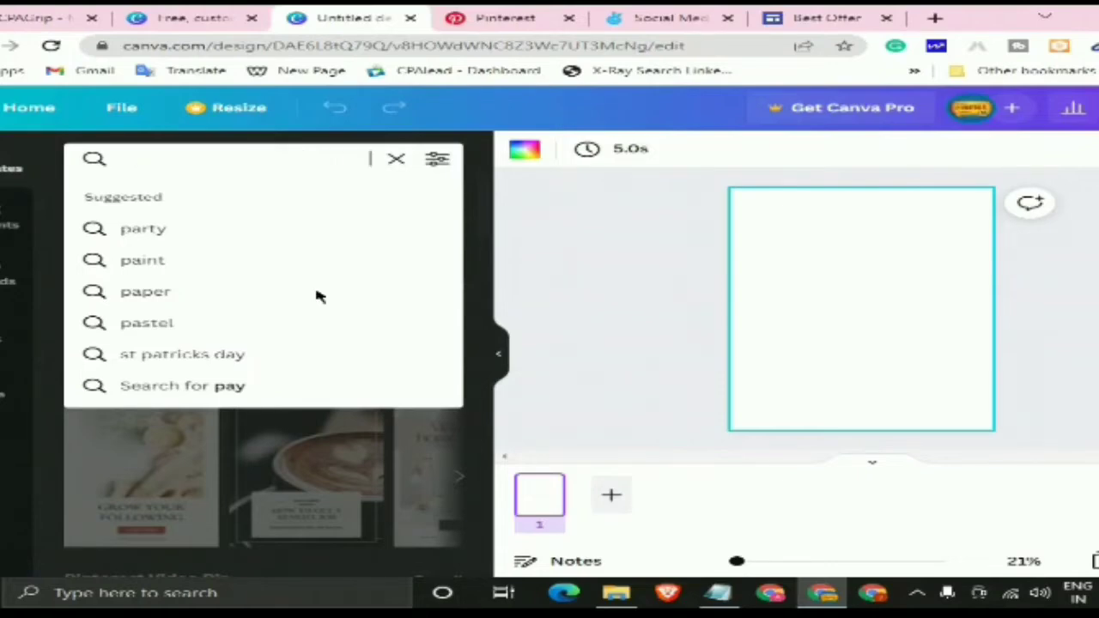
text(pal)
key(Return)
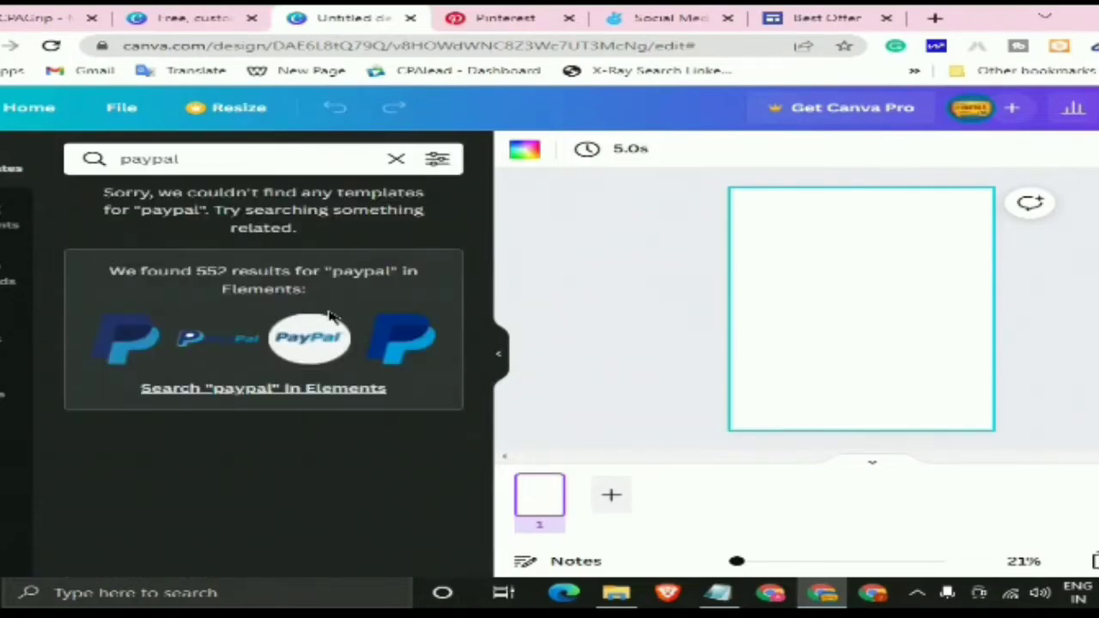
Search Elements for "paypal" and browse the PayPal logos, graphics and photos on offer
click(284, 389)
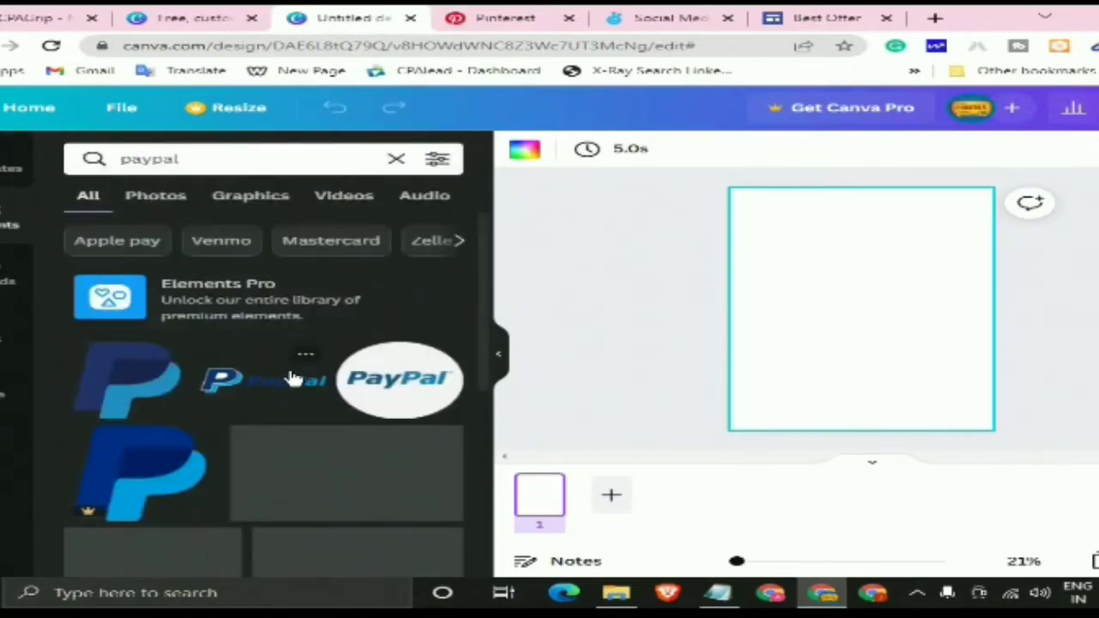
scroll(309, 356, down, 1)
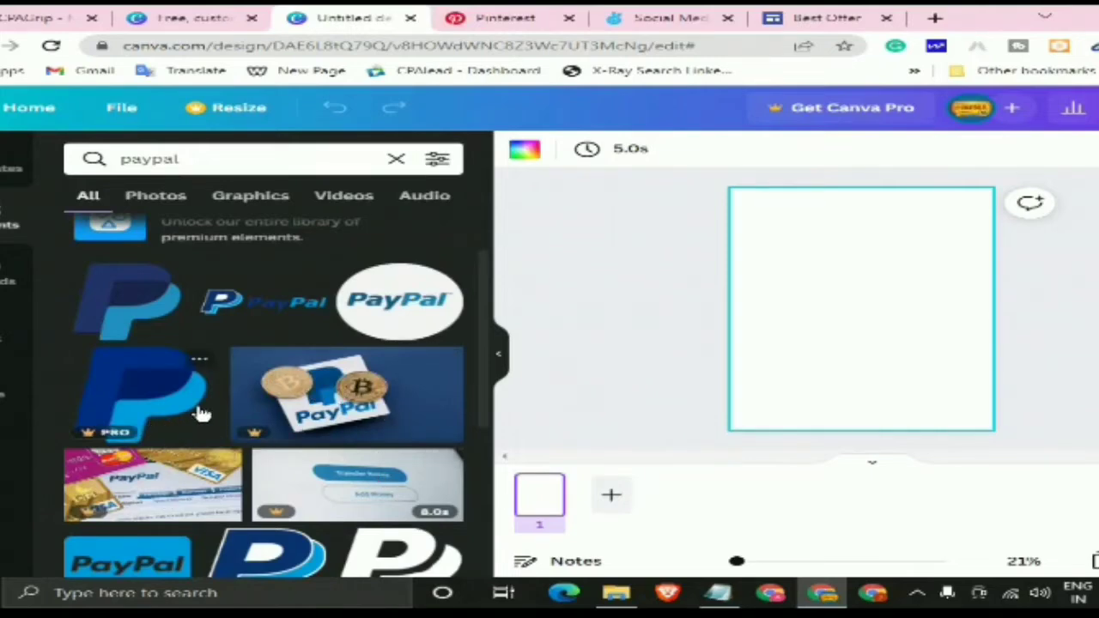
scroll(203, 417, down, 2)
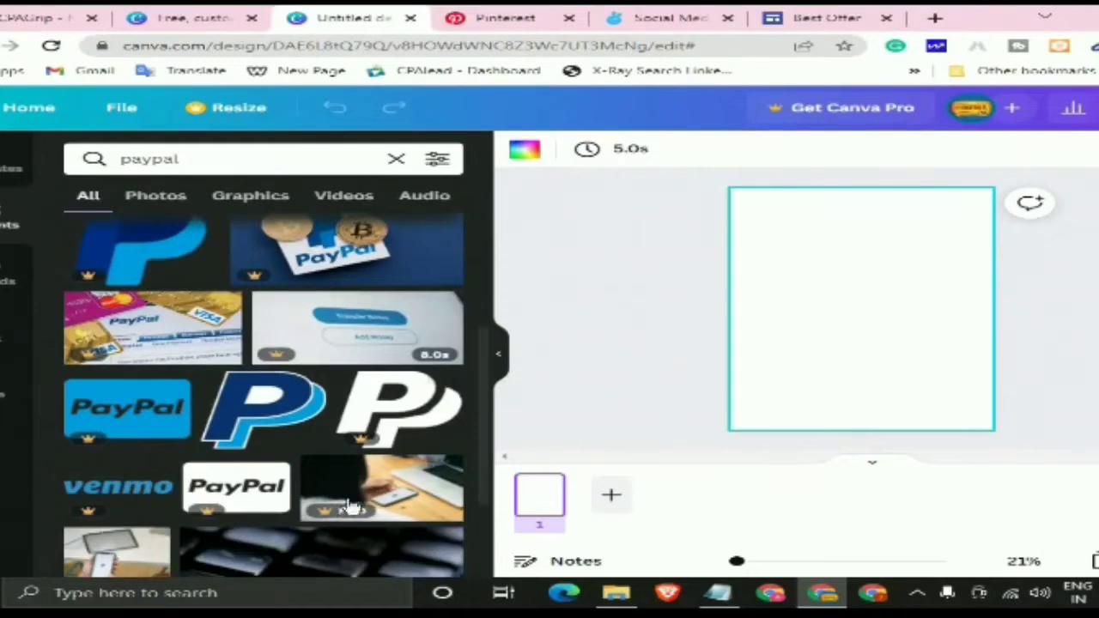
scroll(232, 465, down, 1)
scroll(249, 490, down, 2)
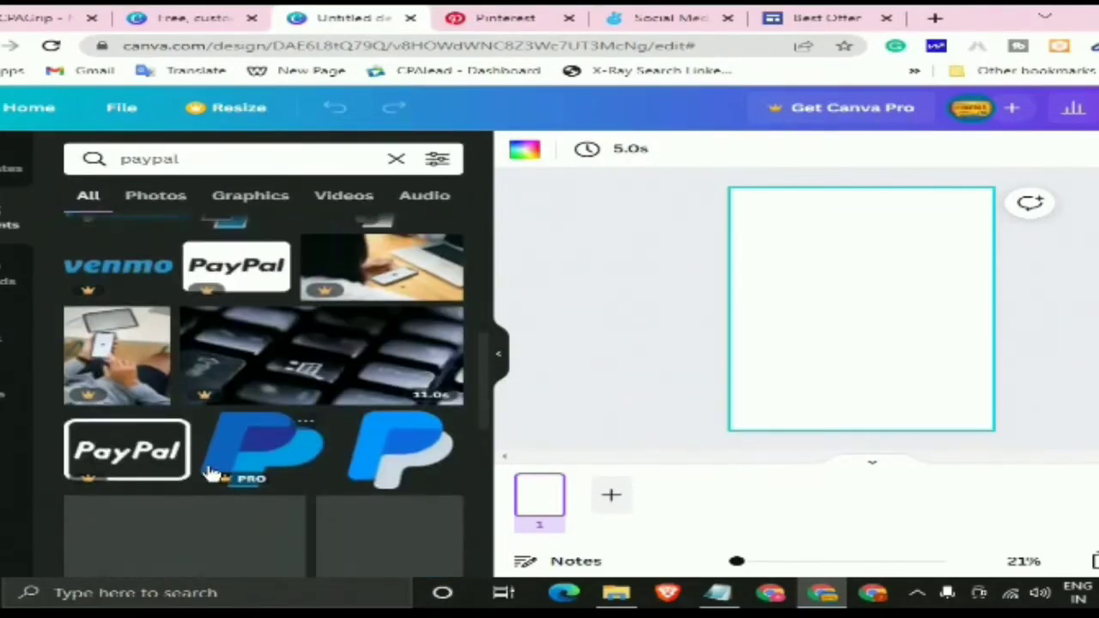
scroll(361, 455, down, 1)
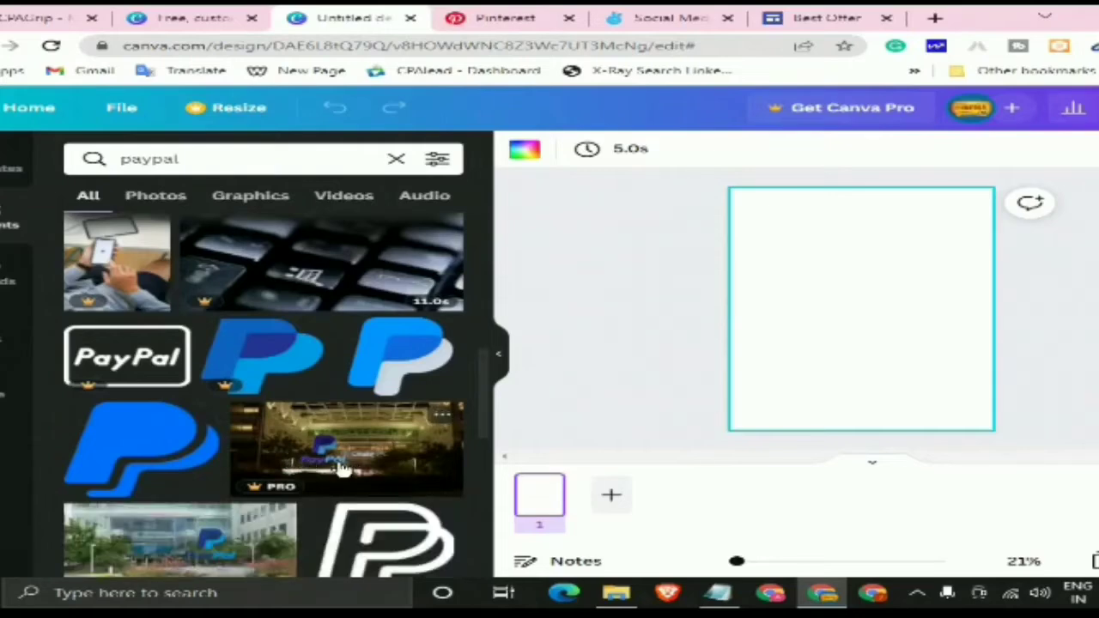
scroll(342, 469, down, 1)
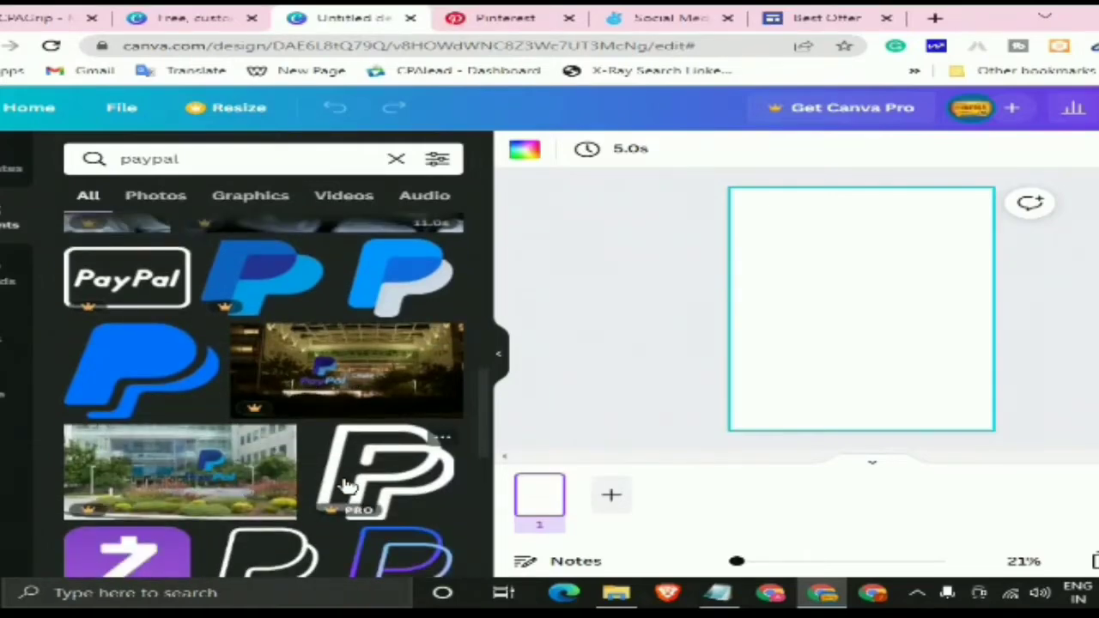
scroll(347, 486, down, 1)
scroll(344, 486, down, 4)
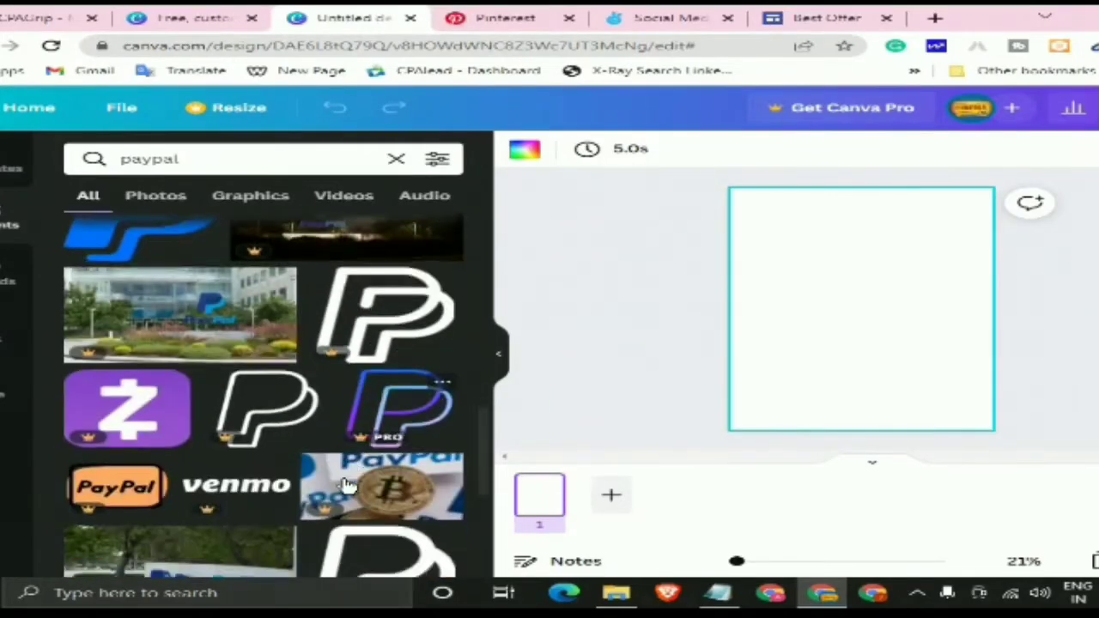
scroll(258, 430, down, 3)
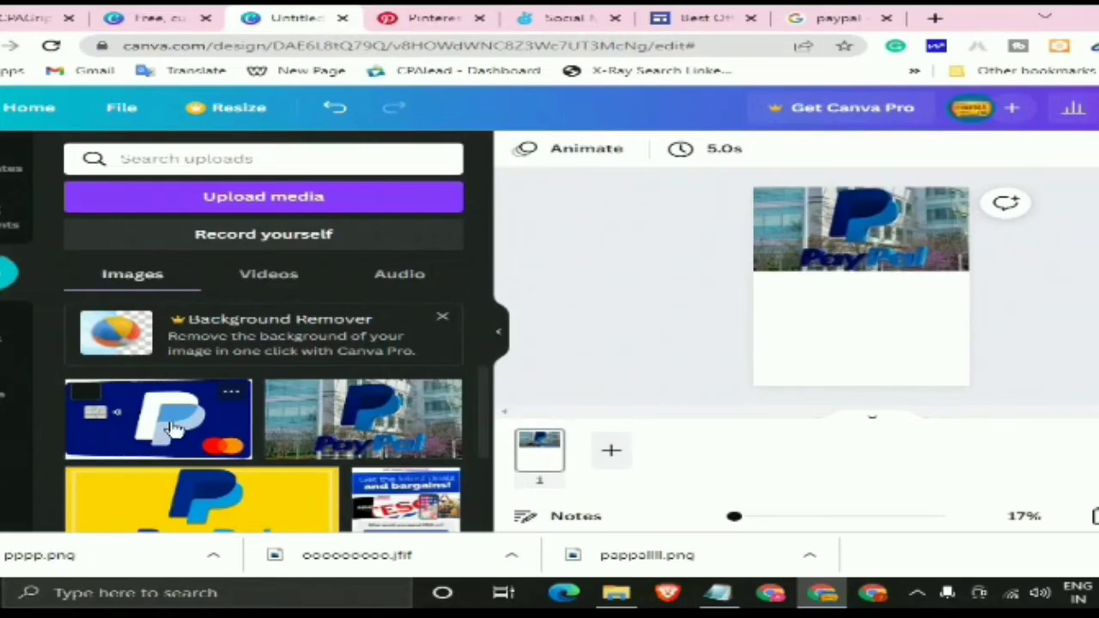
Try the uploaded dark blue PayPal card image and the PayPal building photo in the pin's upper picture area
drag(172, 427, 824, 236)
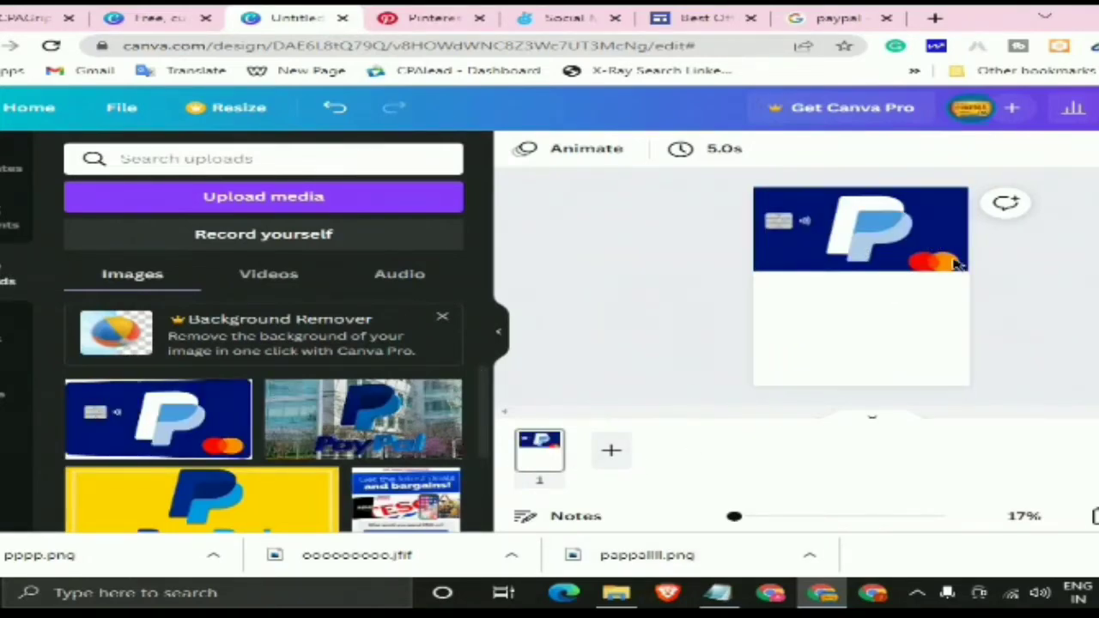
drag(369, 404, 776, 221)
click(801, 219)
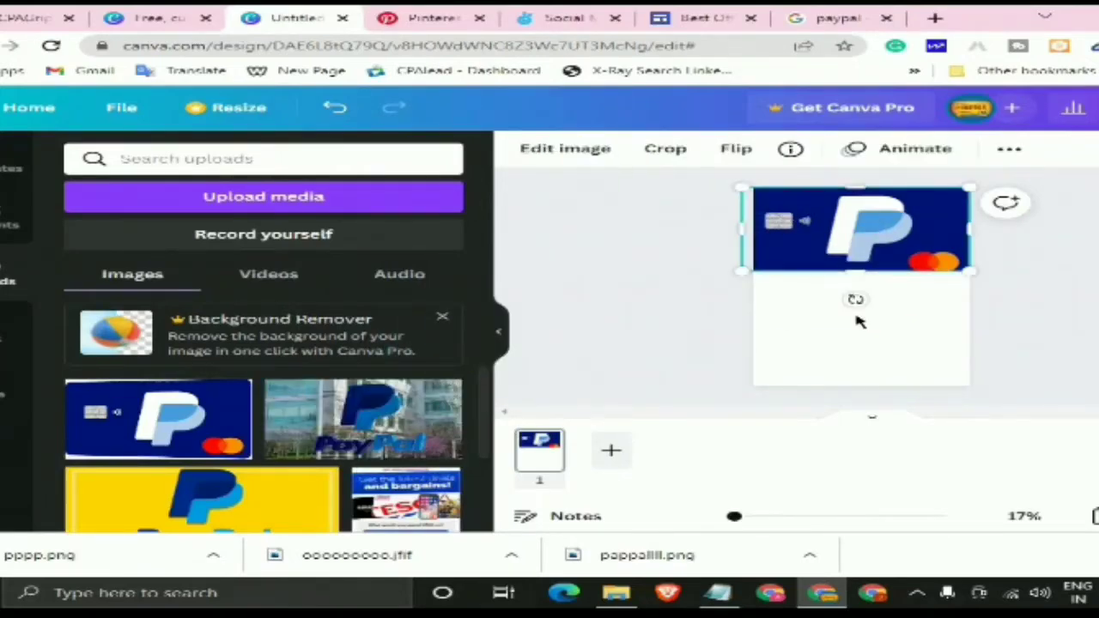
drag(361, 425, 813, 279)
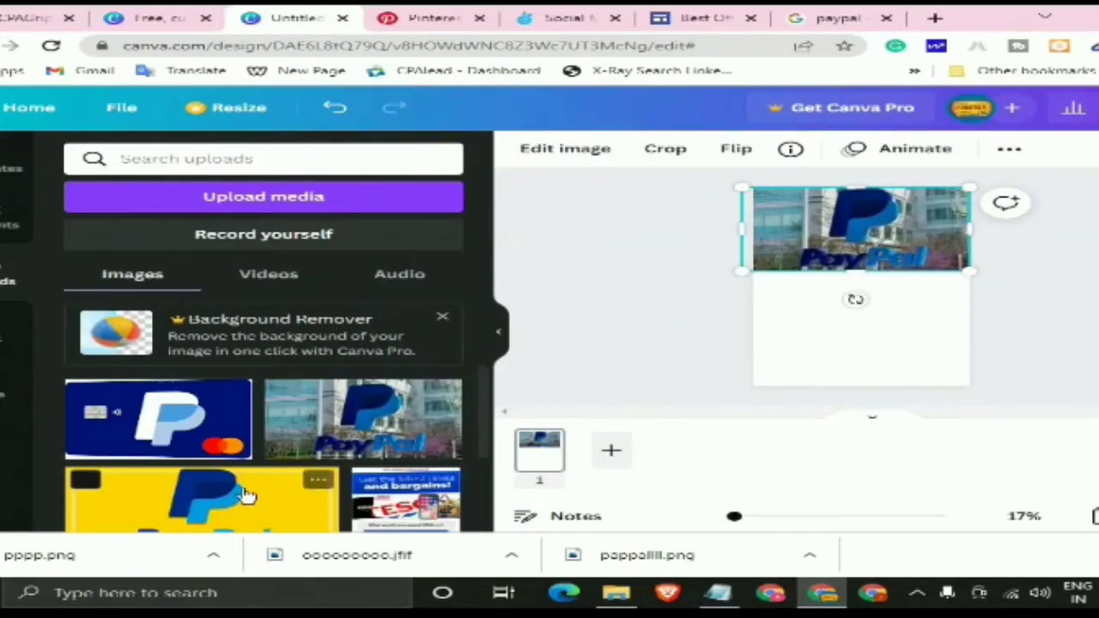
drag(980, 157, 761, 363)
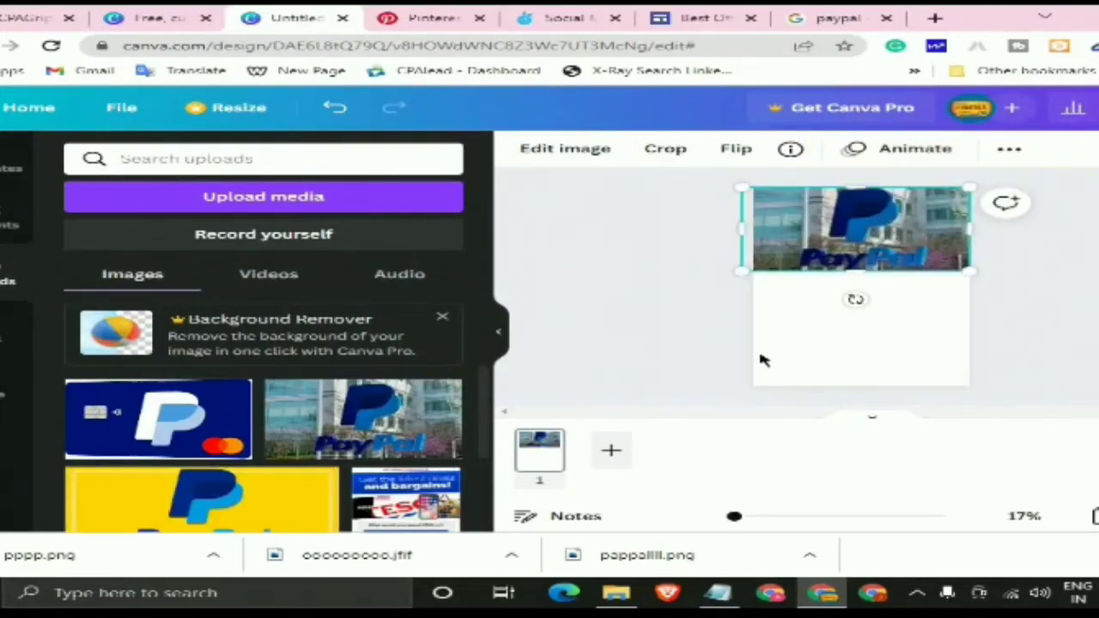
Fill the pin's upper picture area with the uploaded yellow PayPal logo image
drag(260, 508, 859, 232)
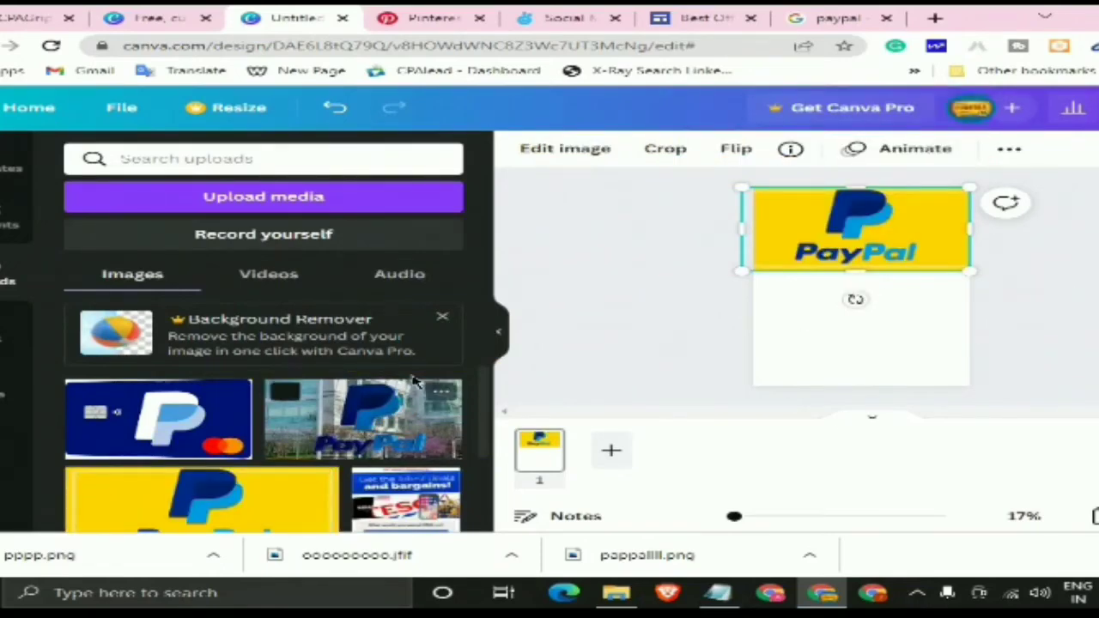
click(807, 337)
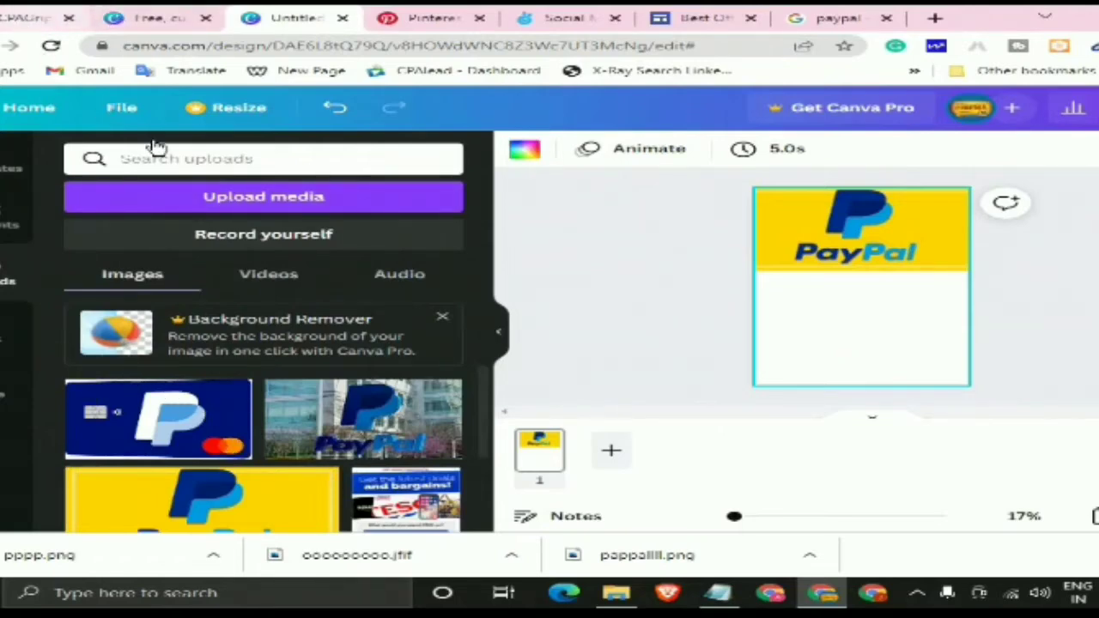
Copy the heading "PayPal Gift Card Now!" from the Best Offer page in the Google Sites editor
click(35, 17)
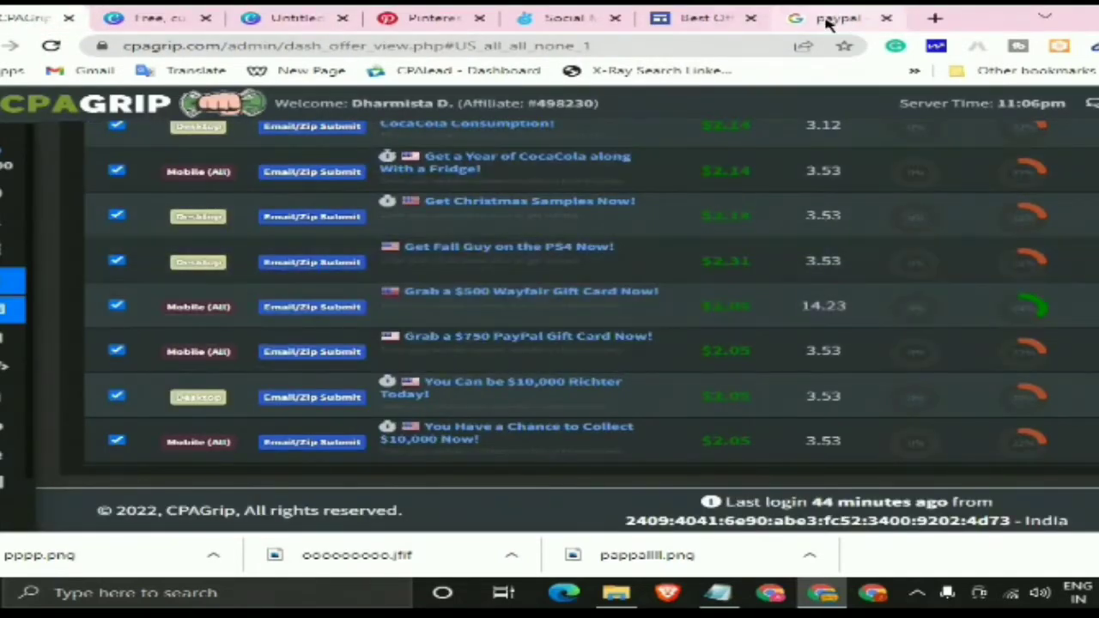
click(711, 15)
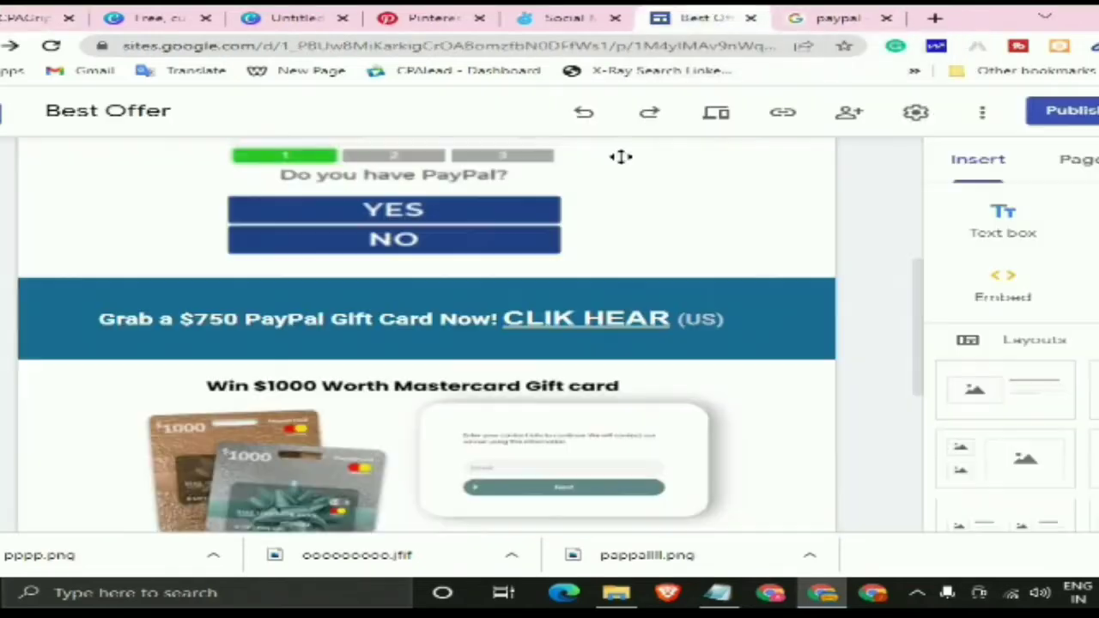
scroll(230, 299, up, 1)
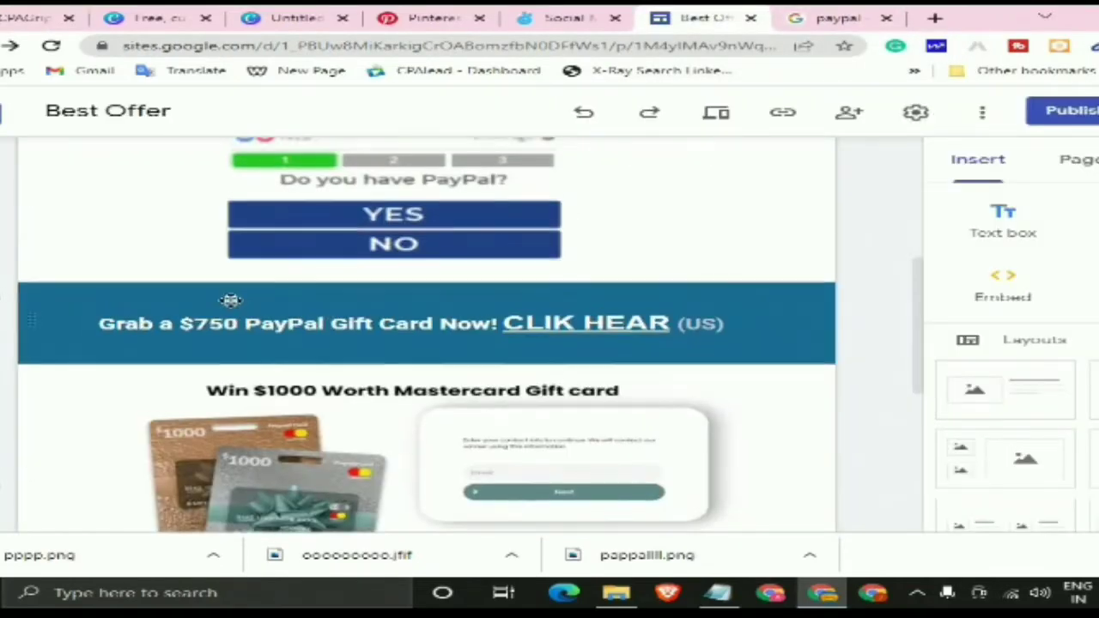
scroll(230, 300, up, 5)
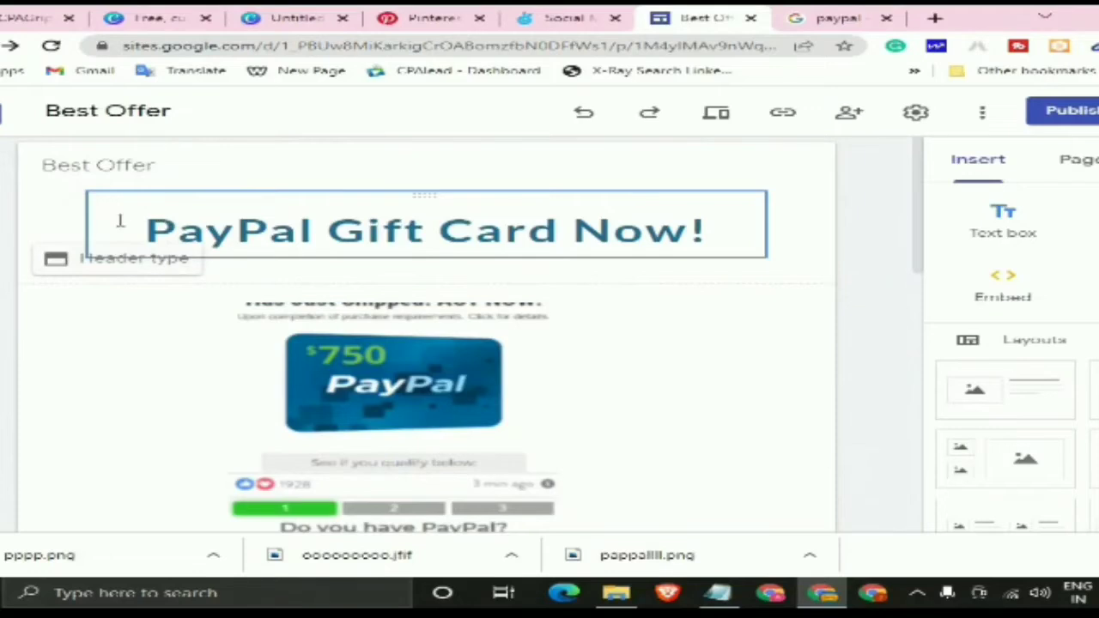
drag(172, 230, 711, 233)
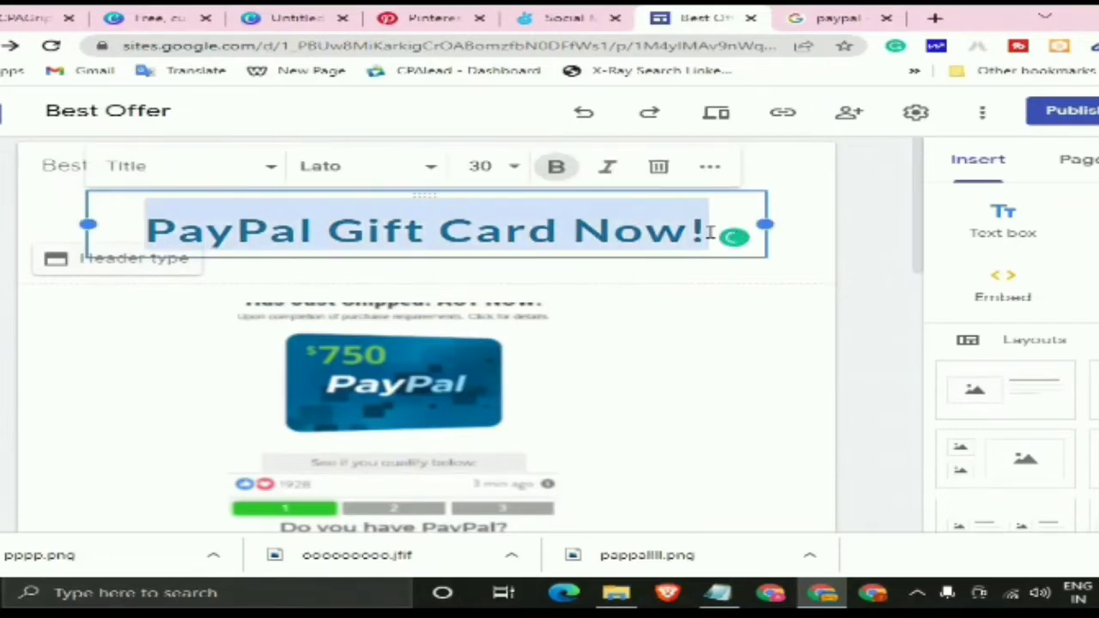
right_click(618, 235)
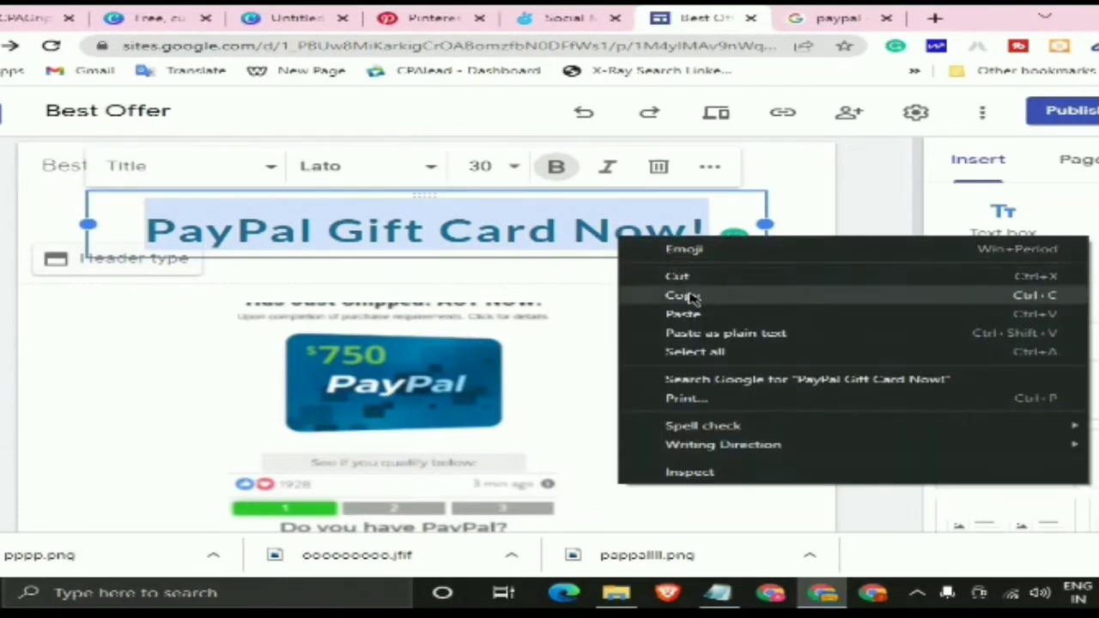
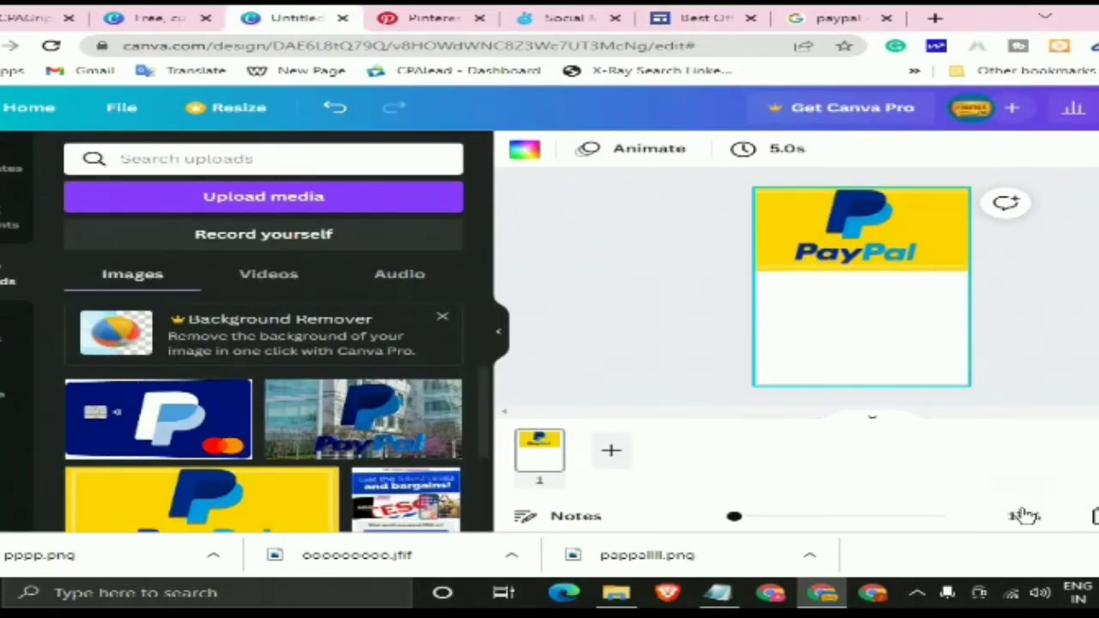
Add the HUGE SALE text combination below the PayPal image in Canva, coloring HUGE dark blue and SALE light blue
click(806, 284)
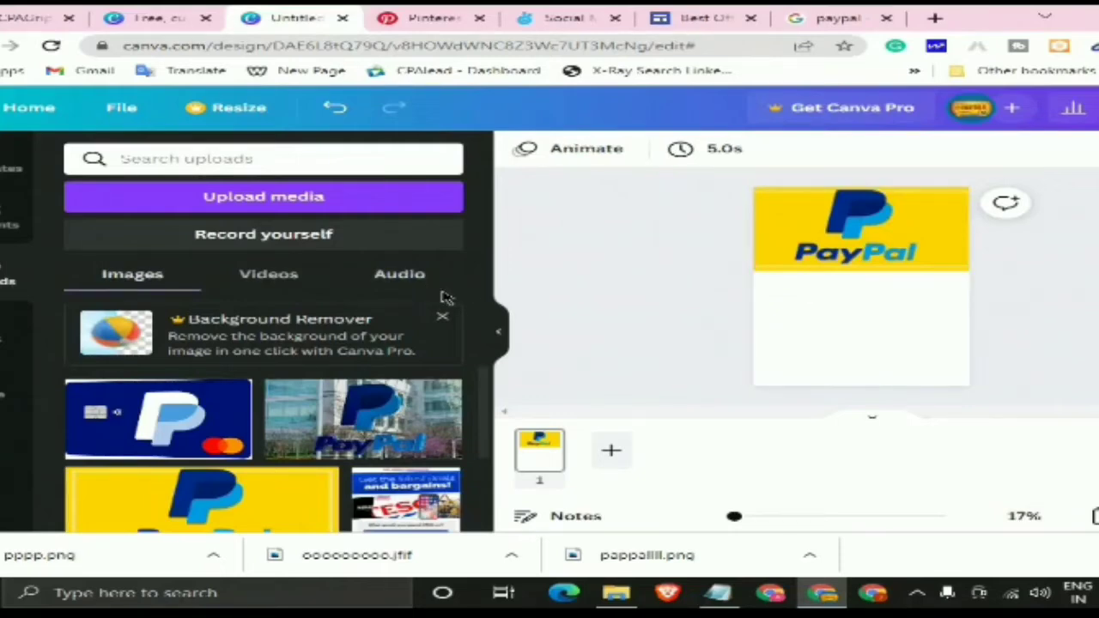
click(7, 329)
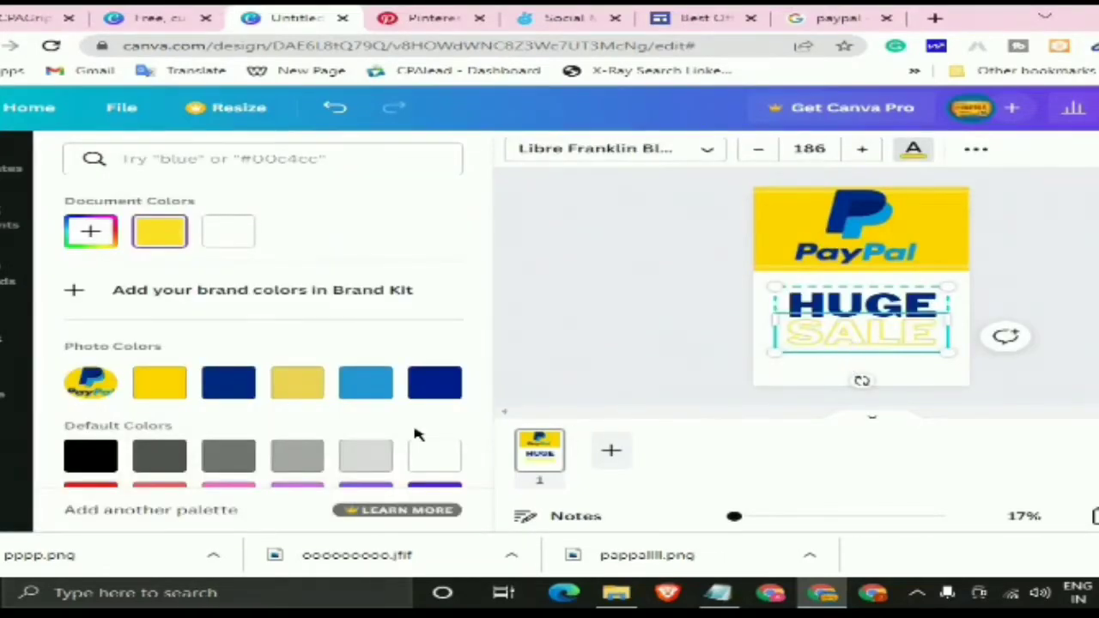
click(172, 393)
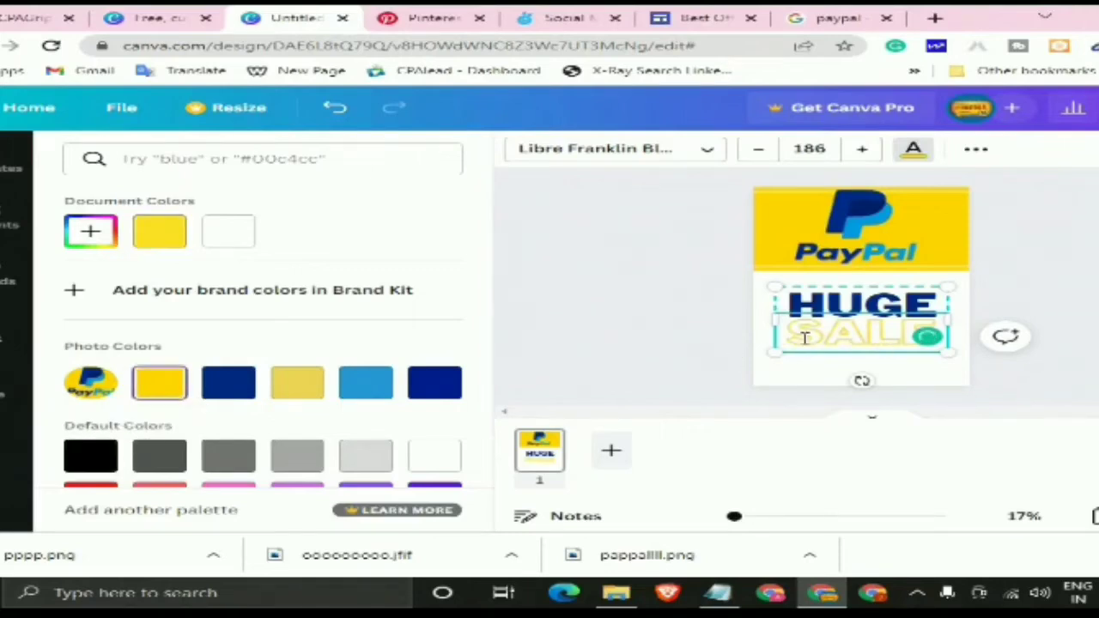
click(382, 391)
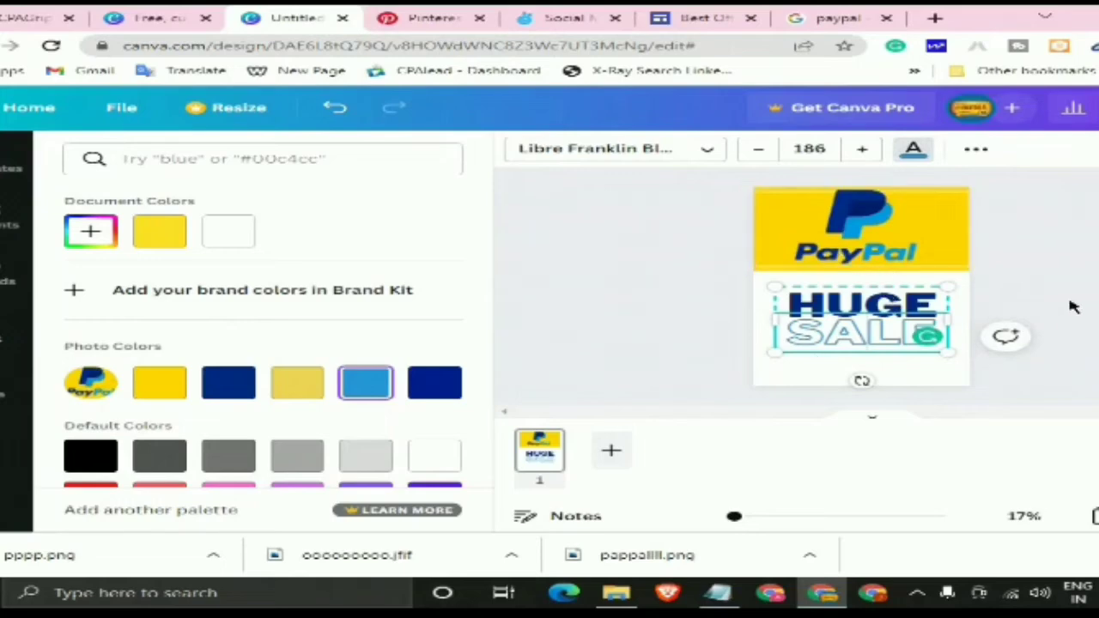
Move the HUGE SALE text group up so it sits centered directly beneath the yellow PayPal image
click(867, 309)
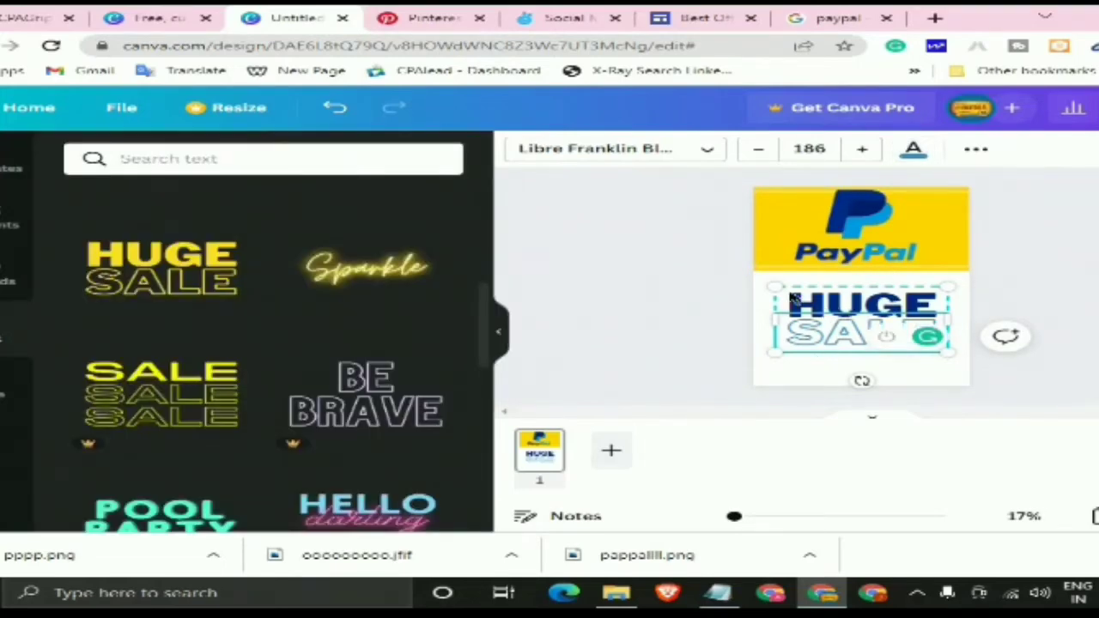
drag(795, 302, 833, 334)
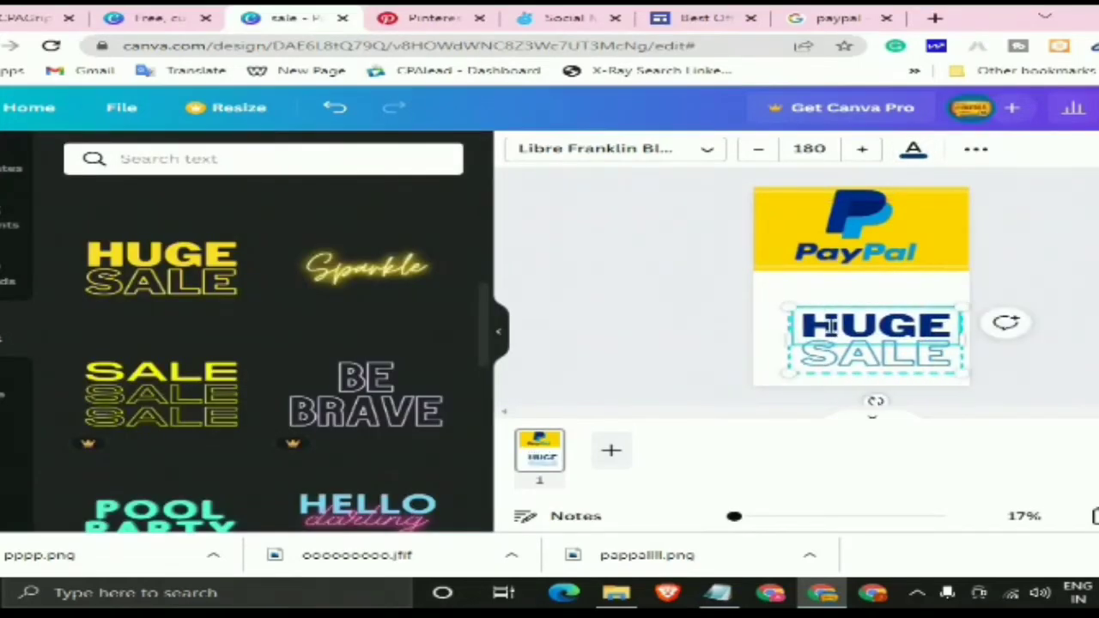
double_click(832, 326)
click(846, 360)
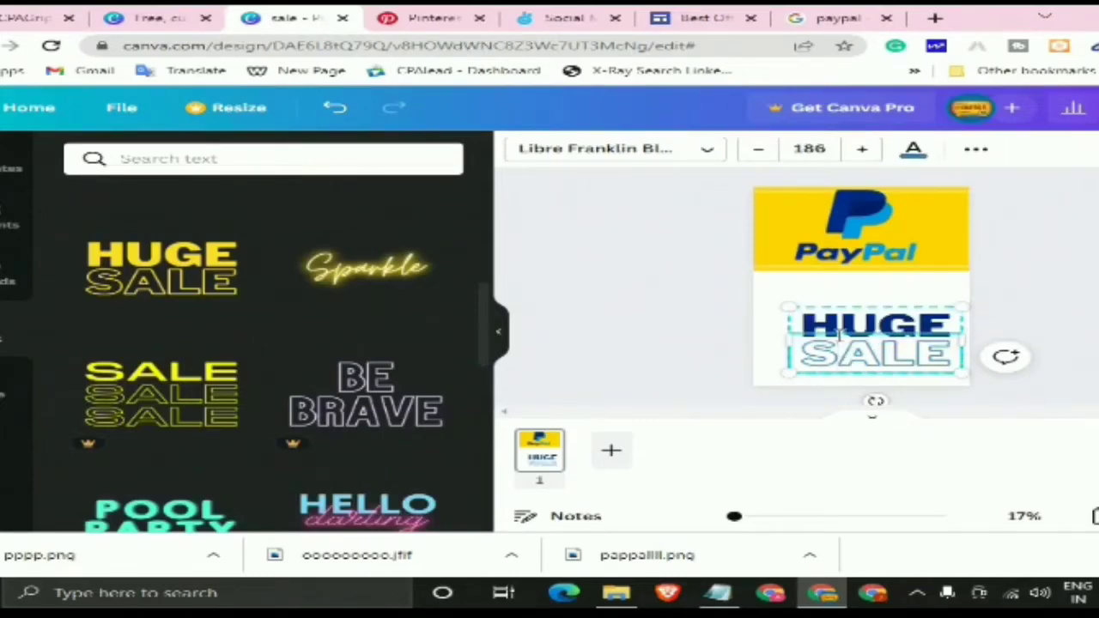
drag(804, 325, 863, 356)
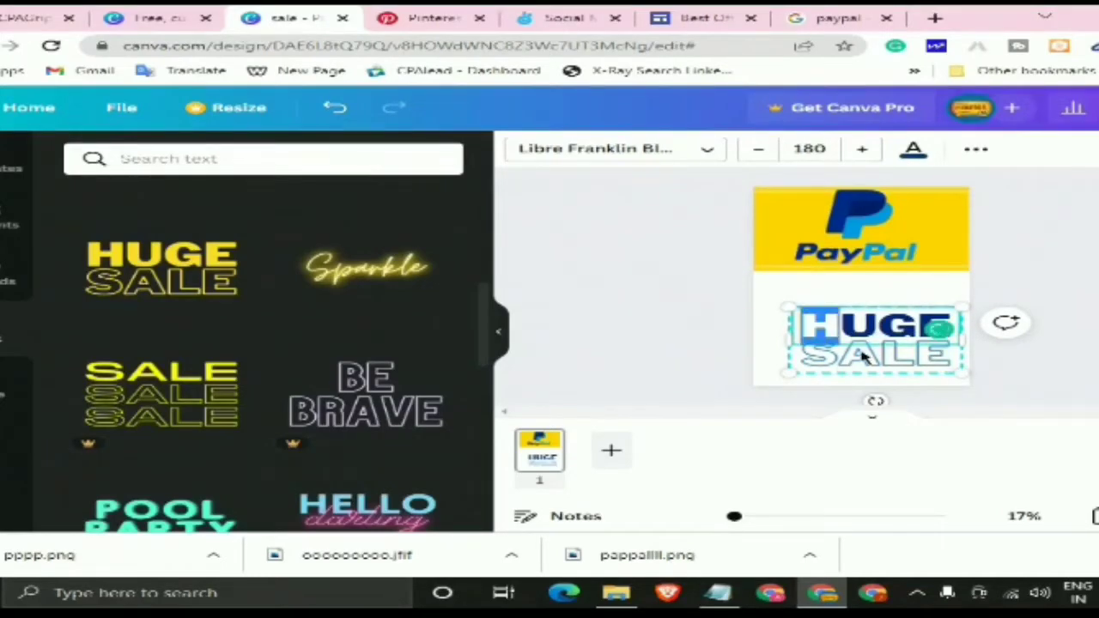
scroll(950, 387, down, 1)
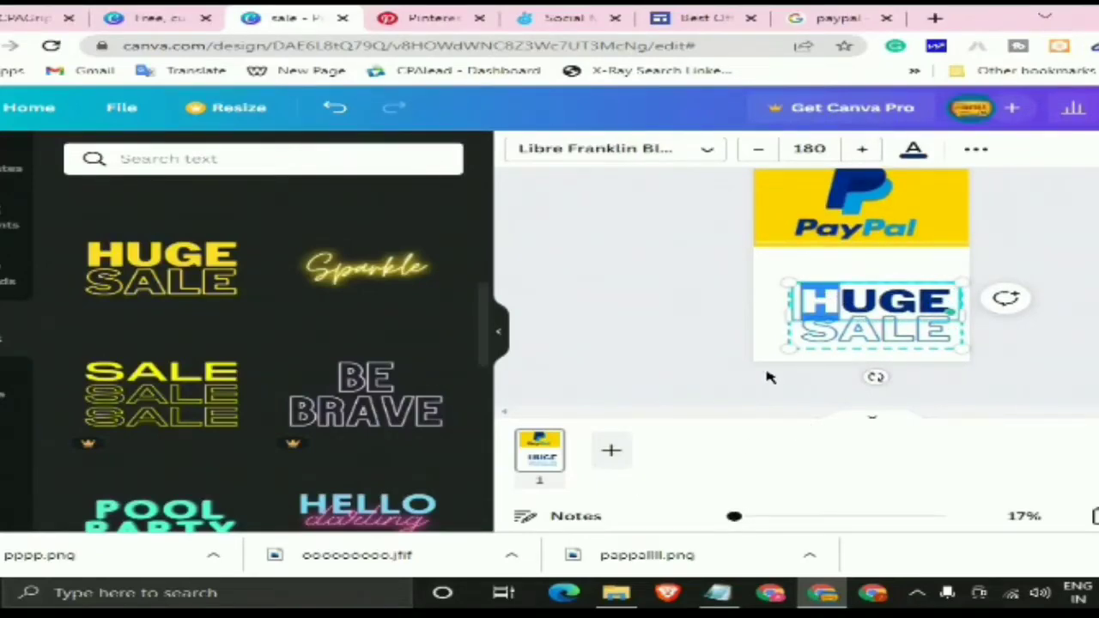
click(766, 328)
scroll(765, 327, up, 1)
drag(854, 374, 824, 308)
click(823, 308)
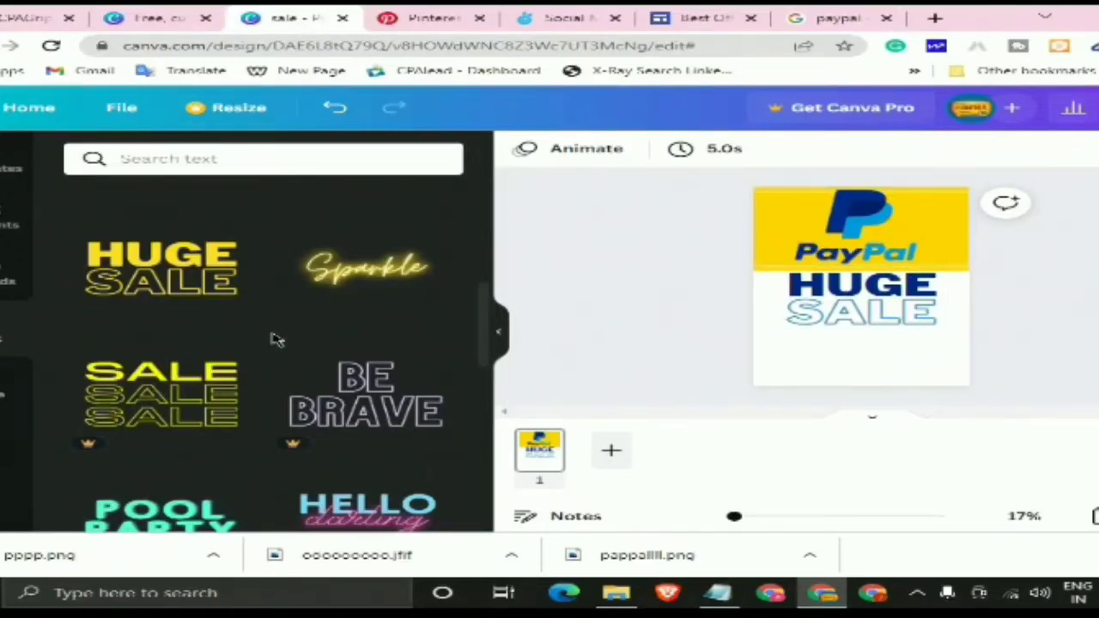
Add the text "PAYPAL GIFT CARD NOW!" below HUGE SALE using the FREE DELIVERY text combination, all in red
scroll(301, 403, down, 2)
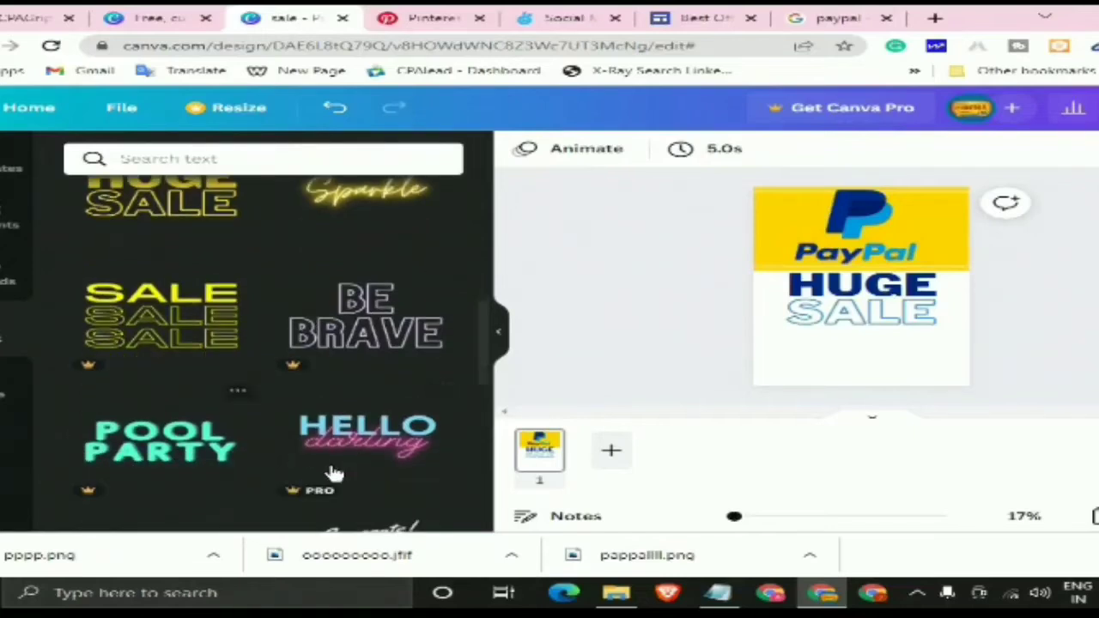
scroll(235, 376, down, 2)
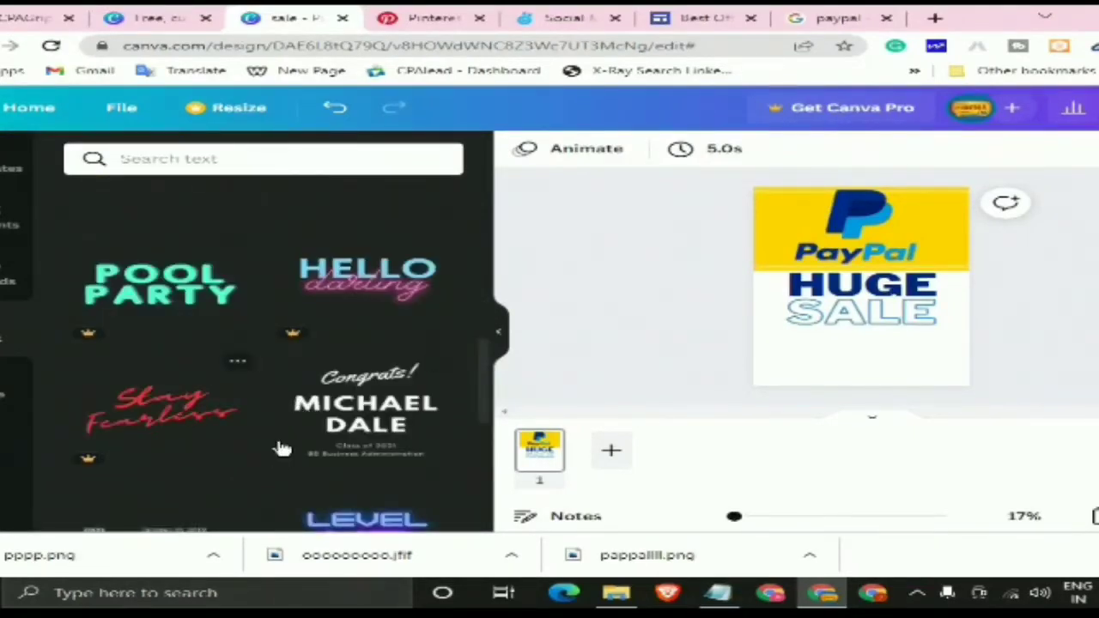
scroll(331, 417, down, 2)
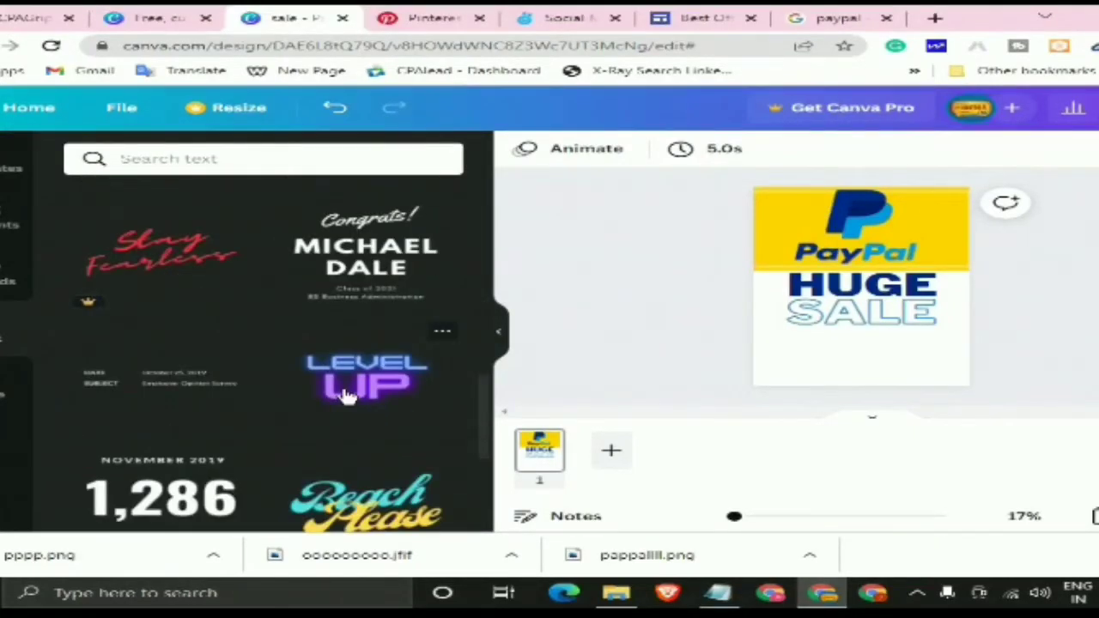
click(401, 372)
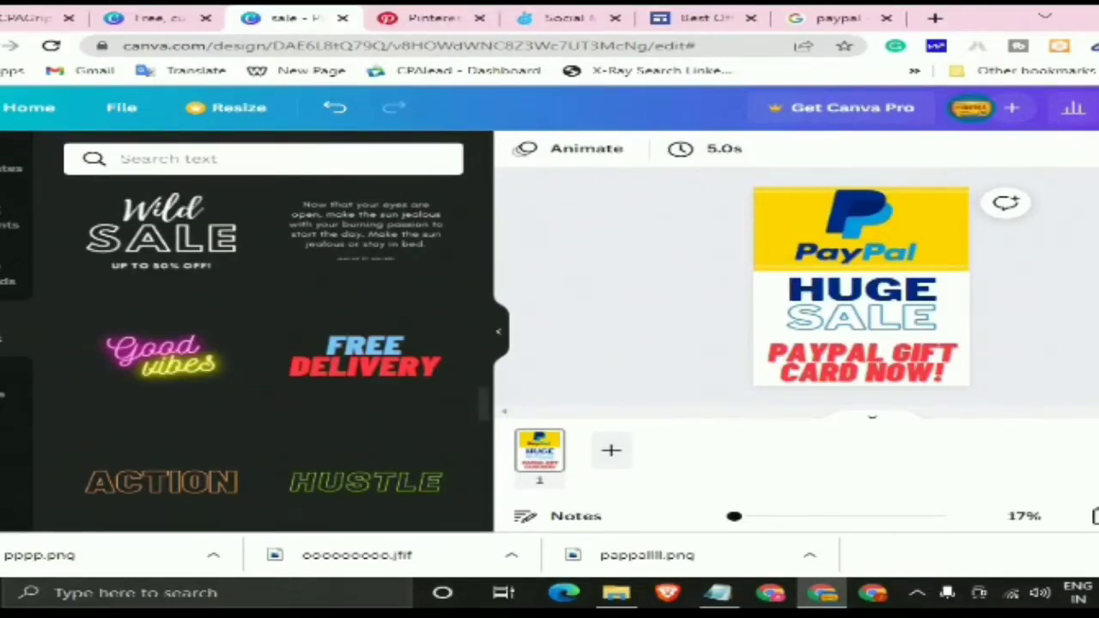
Download the finished sale pin design as a PNG
click(1089, 555)
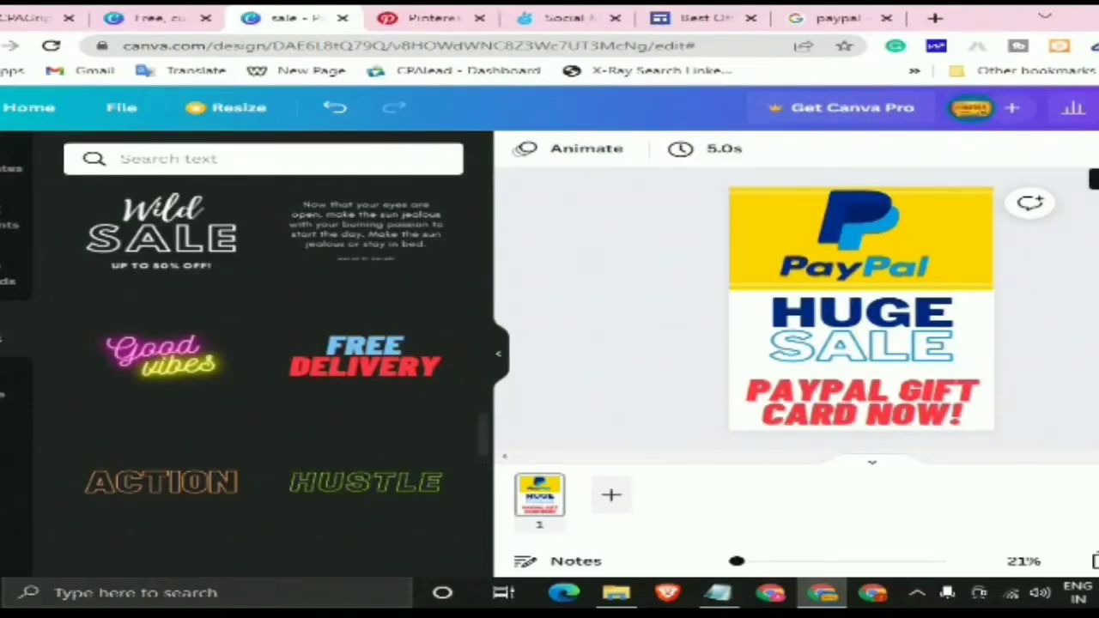
click(1095, 108)
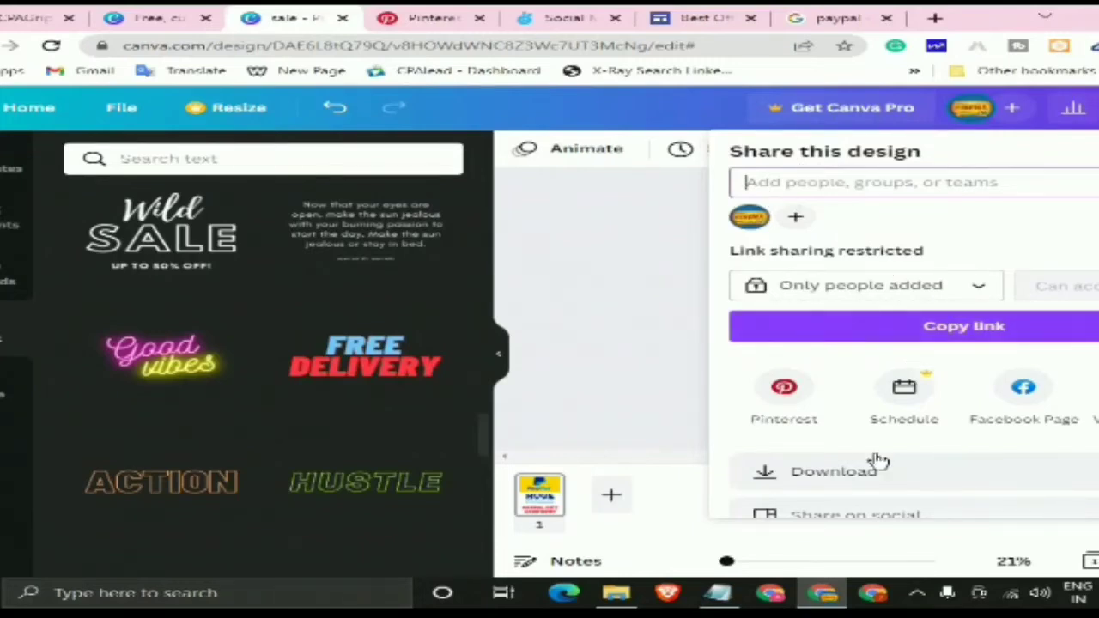
scroll(1040, 483, down, 3)
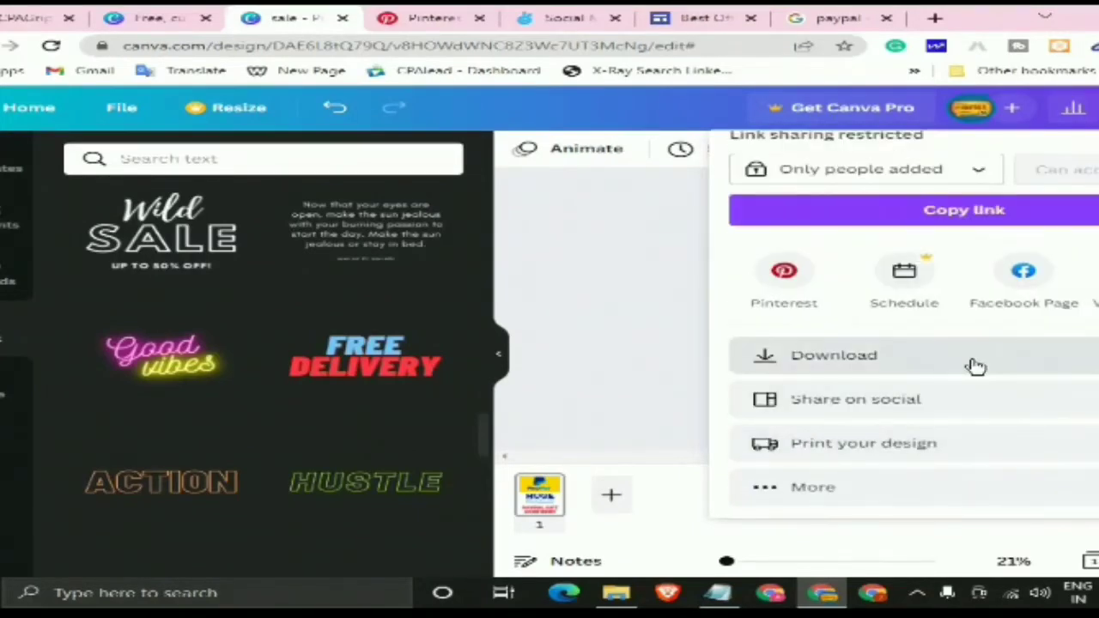
click(976, 367)
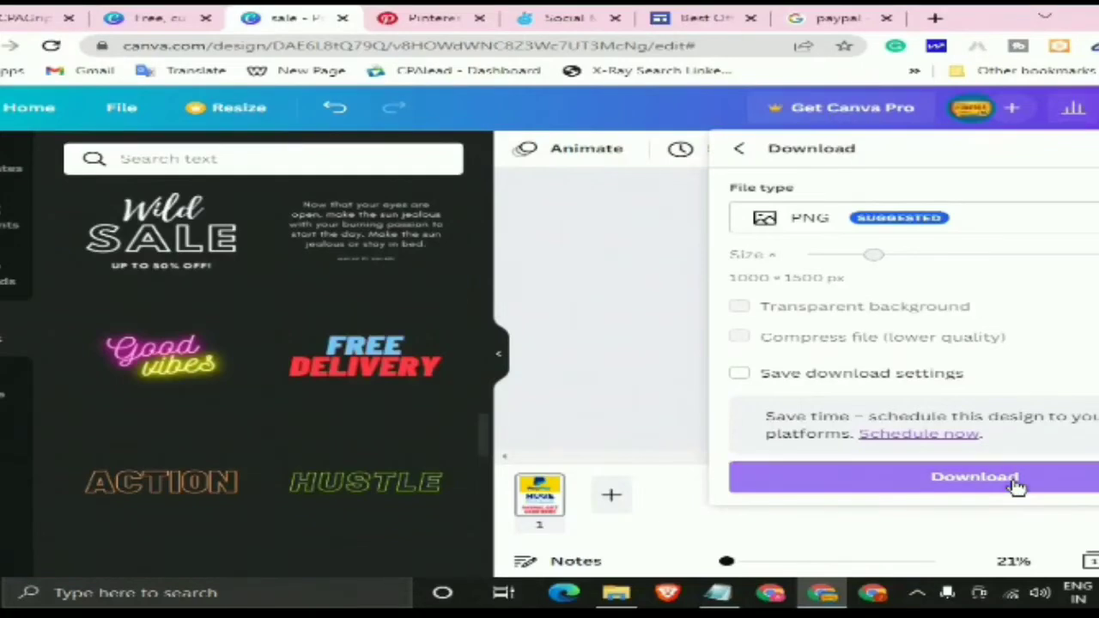
click(1016, 485)
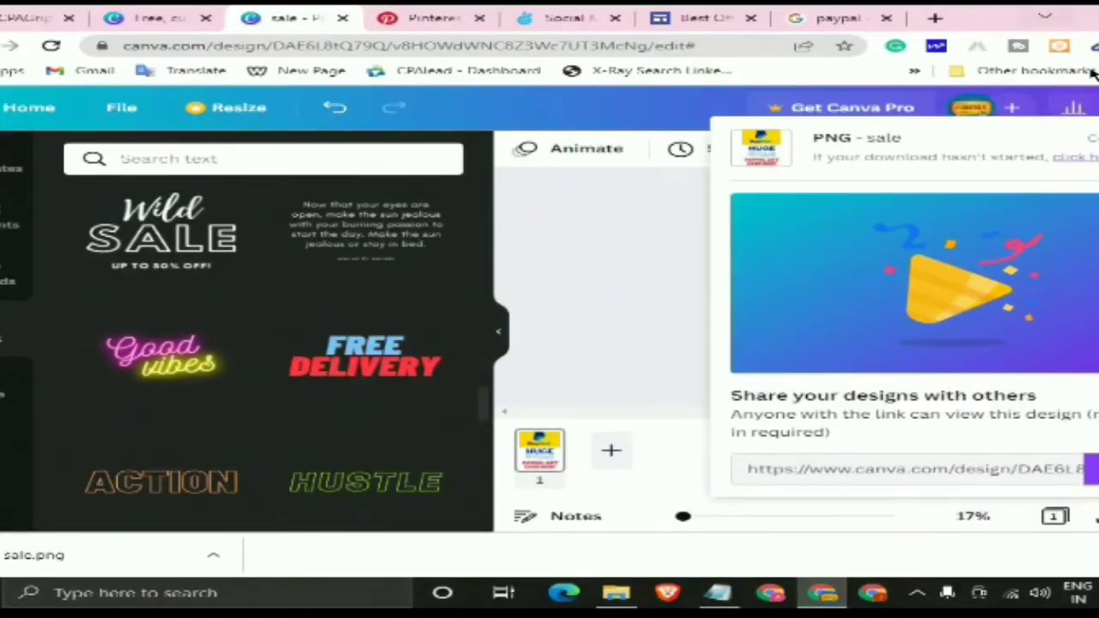
Switch to Pinterest and search all pins for "giftcard"
click(422, 17)
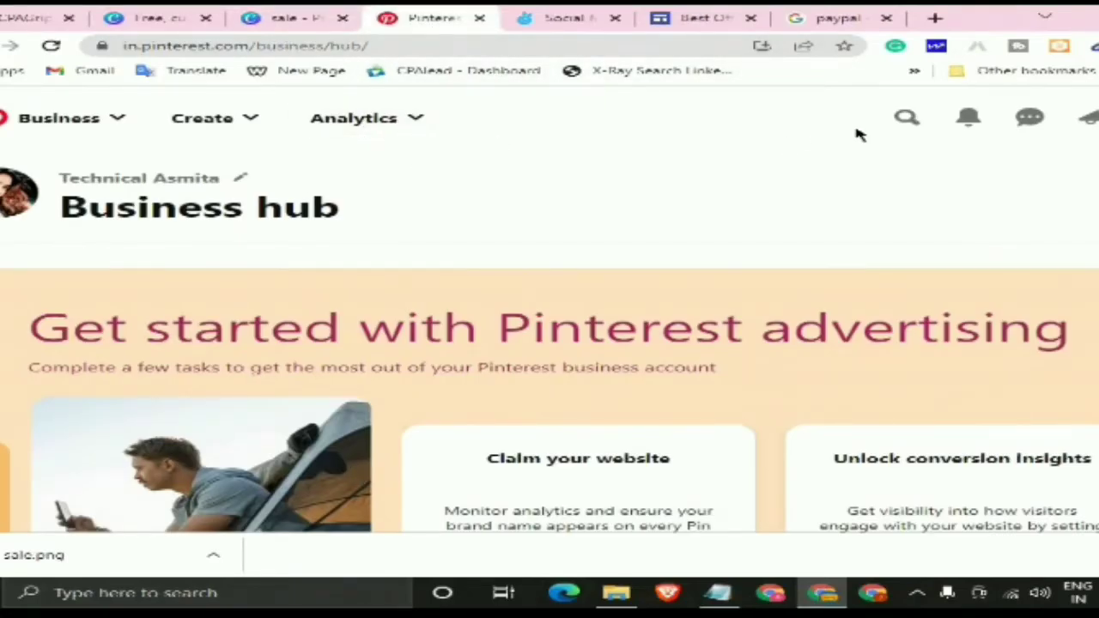
click(906, 118)
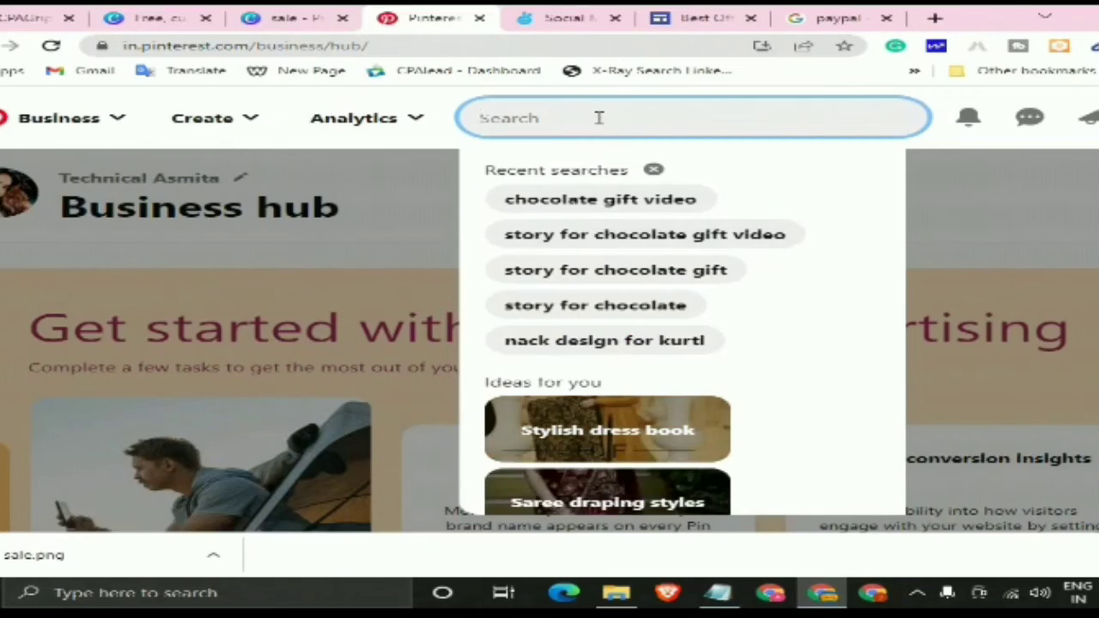
text(gi)
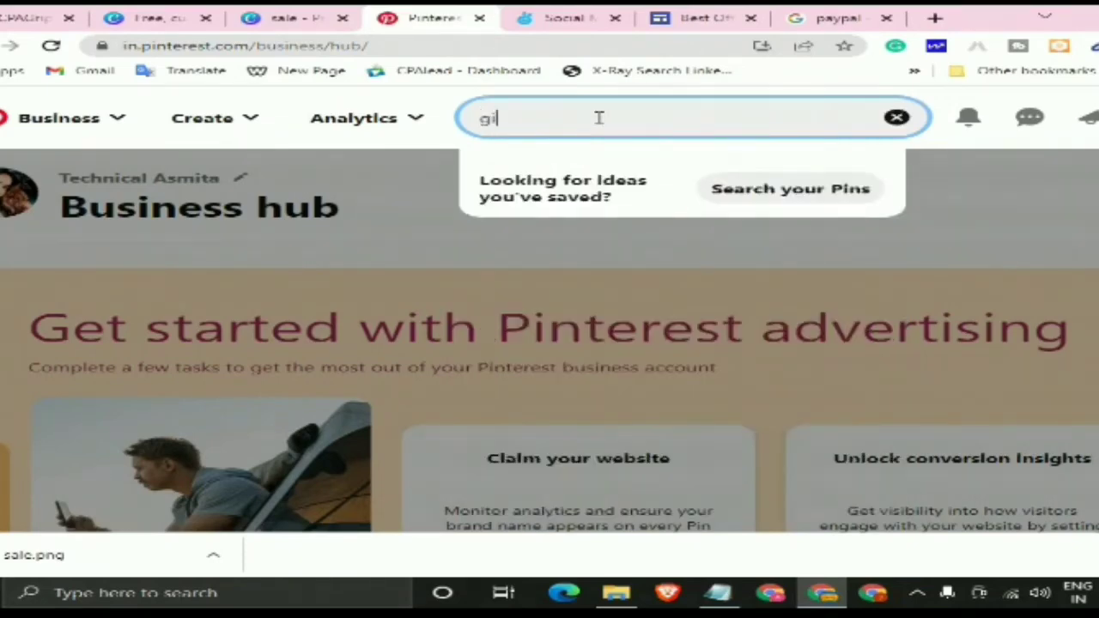
text(ftcard)
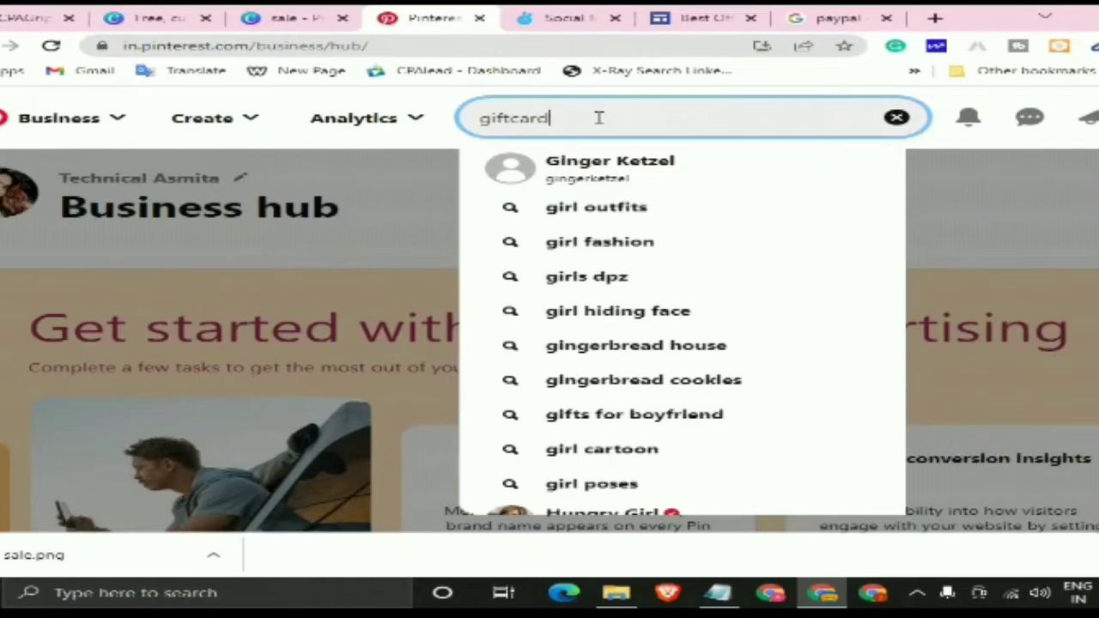
key(Return)
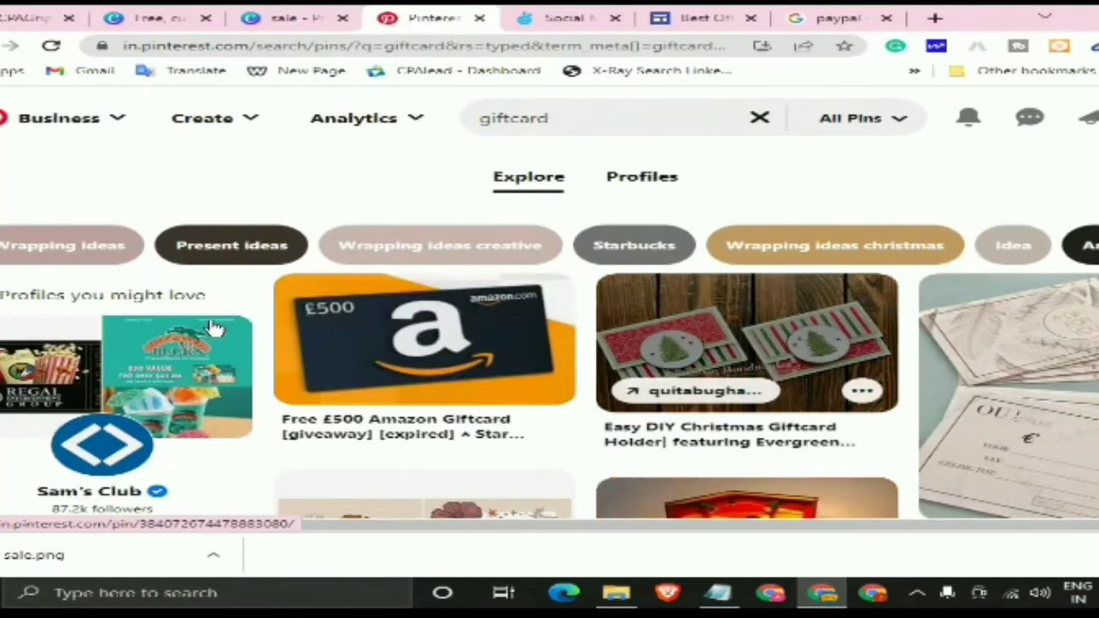
View the £500 Amazon giftcard pin, return to the search results and browse more gift card pins
click(459, 404)
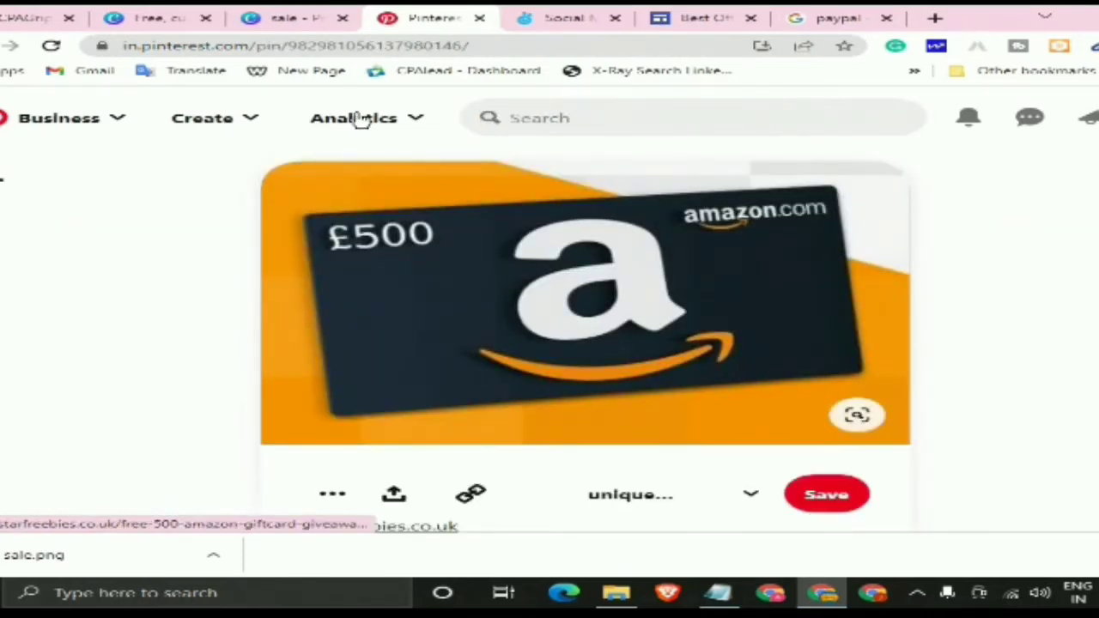
key(alt+Left)
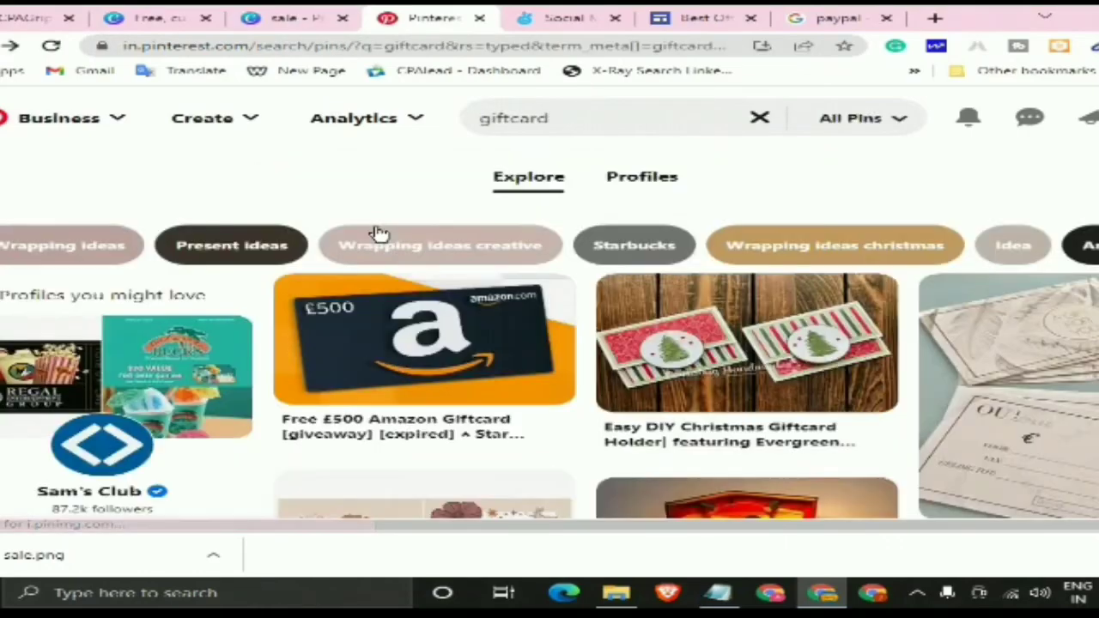
scroll(612, 329, down, 5)
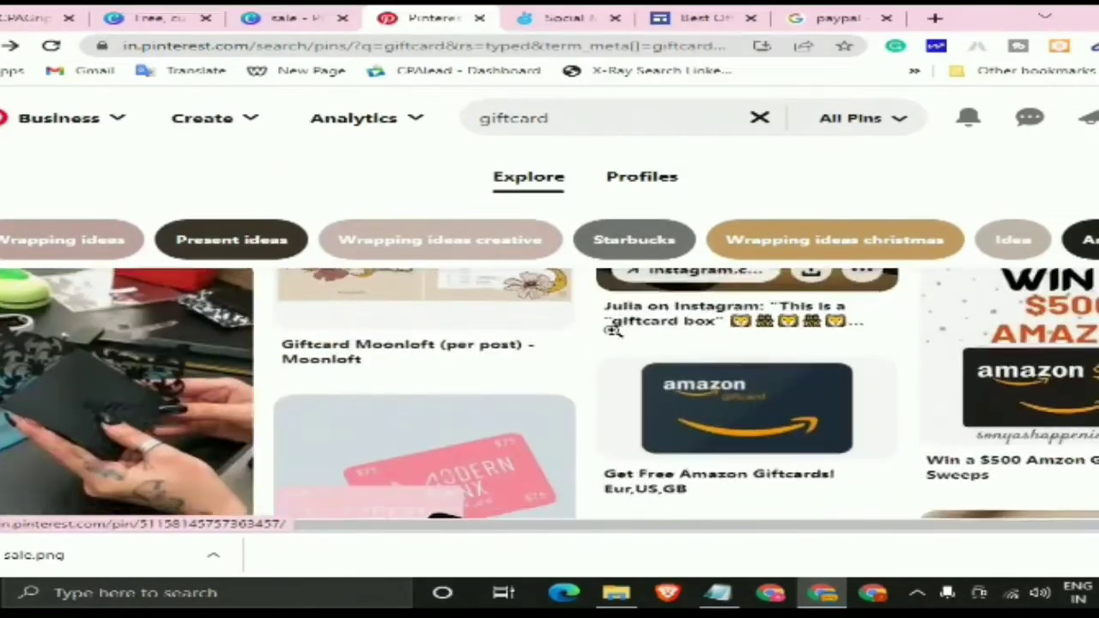
scroll(612, 327, down, 5)
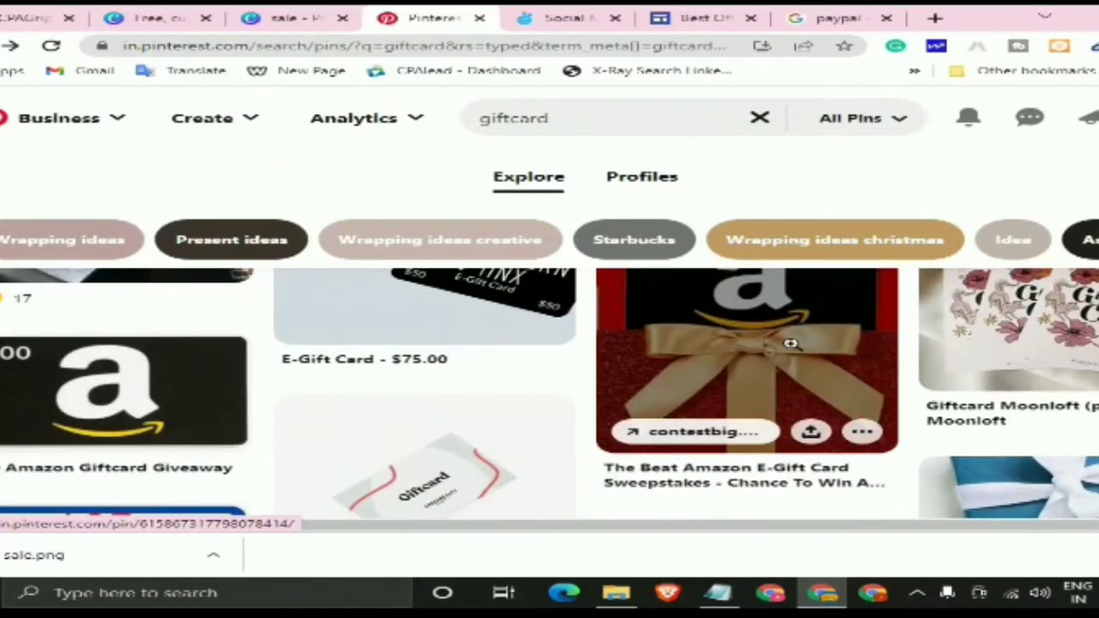
Examine the artwork of the $1000 Amazon e-gift card sweepstakes pin and return to the search results
click(790, 343)
scroll(678, 348, down, 2)
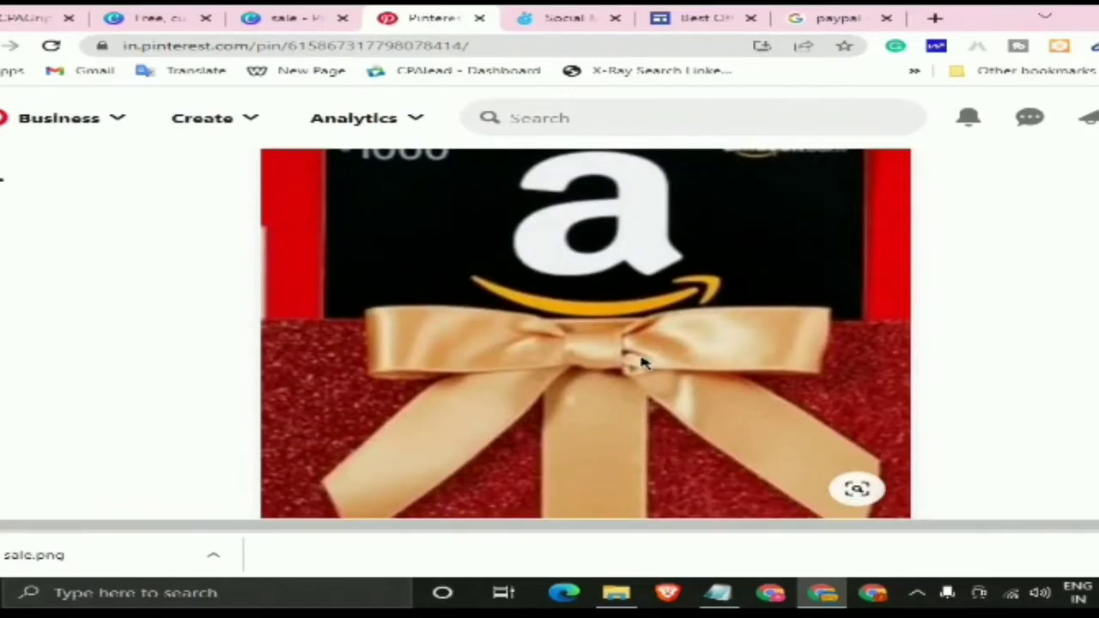
scroll(642, 369, up, 1)
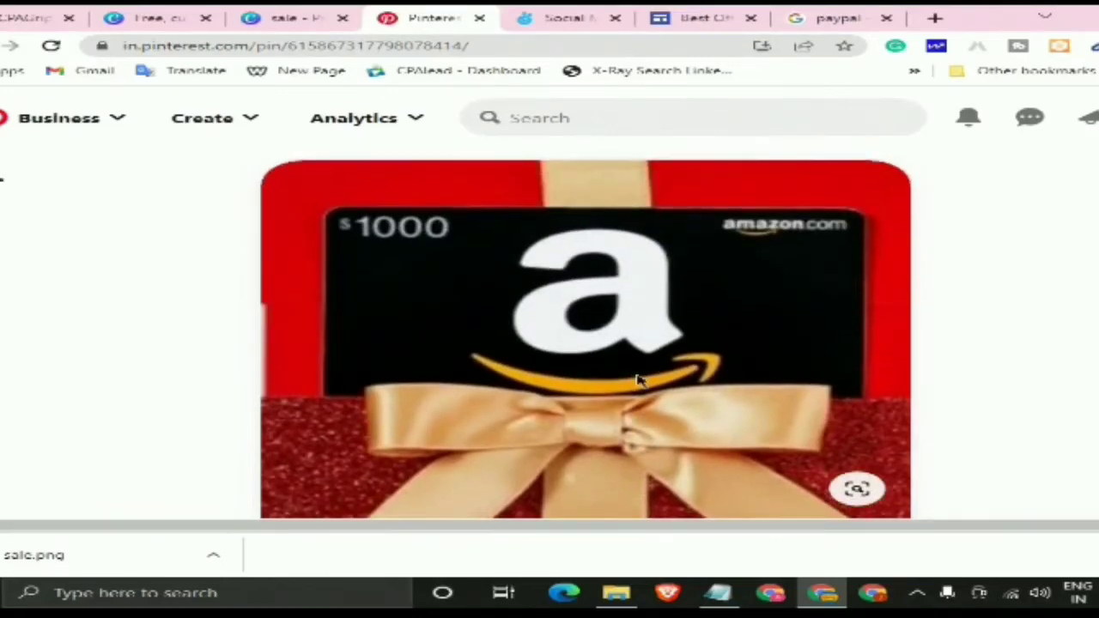
scroll(714, 322, down, 1)
scroll(713, 320, up, 1)
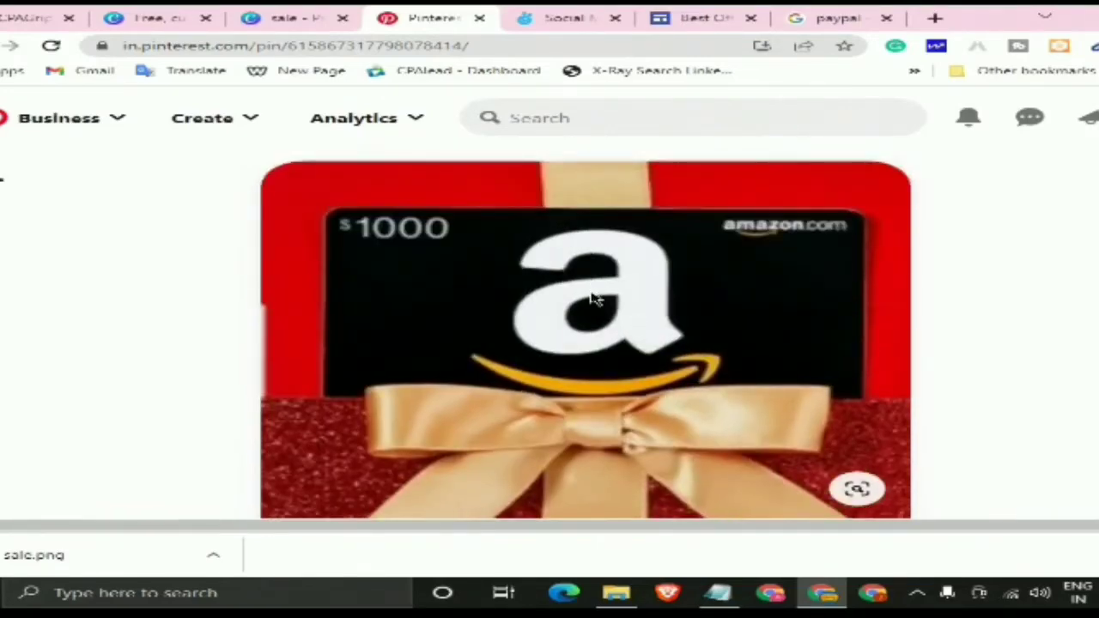
scroll(598, 302, down, 2)
right_click(590, 277)
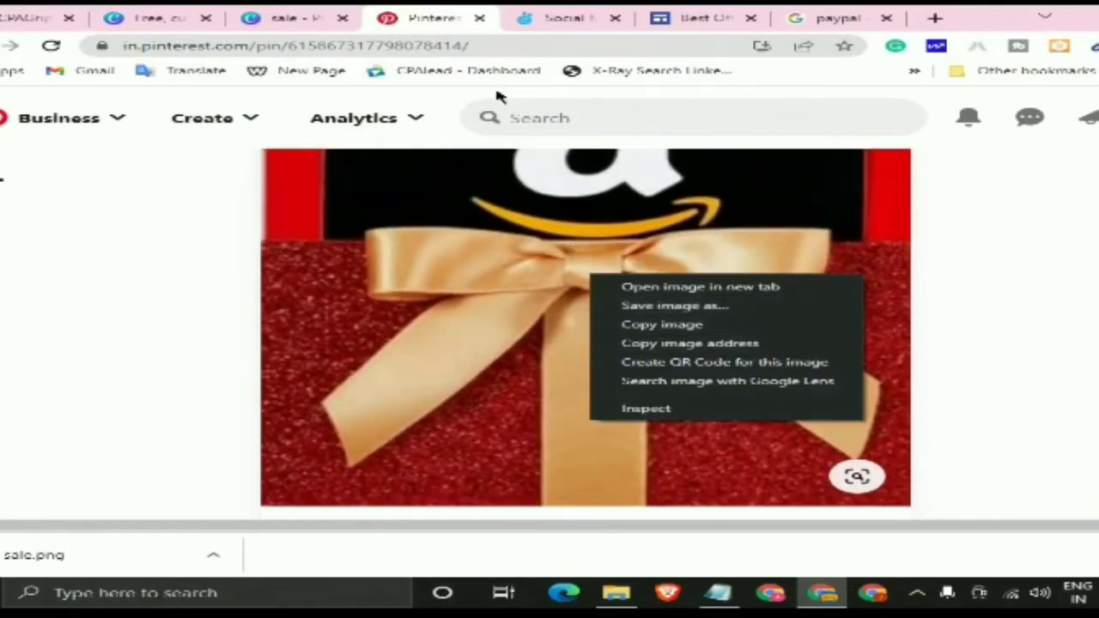
scroll(484, 277, up, 2)
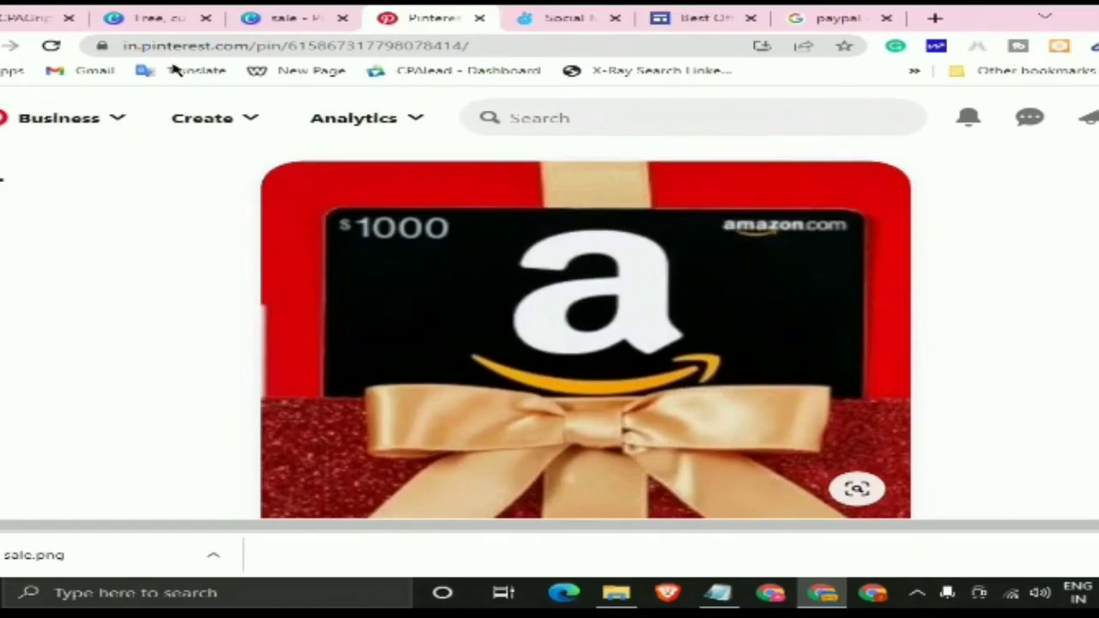
click(3, 51)
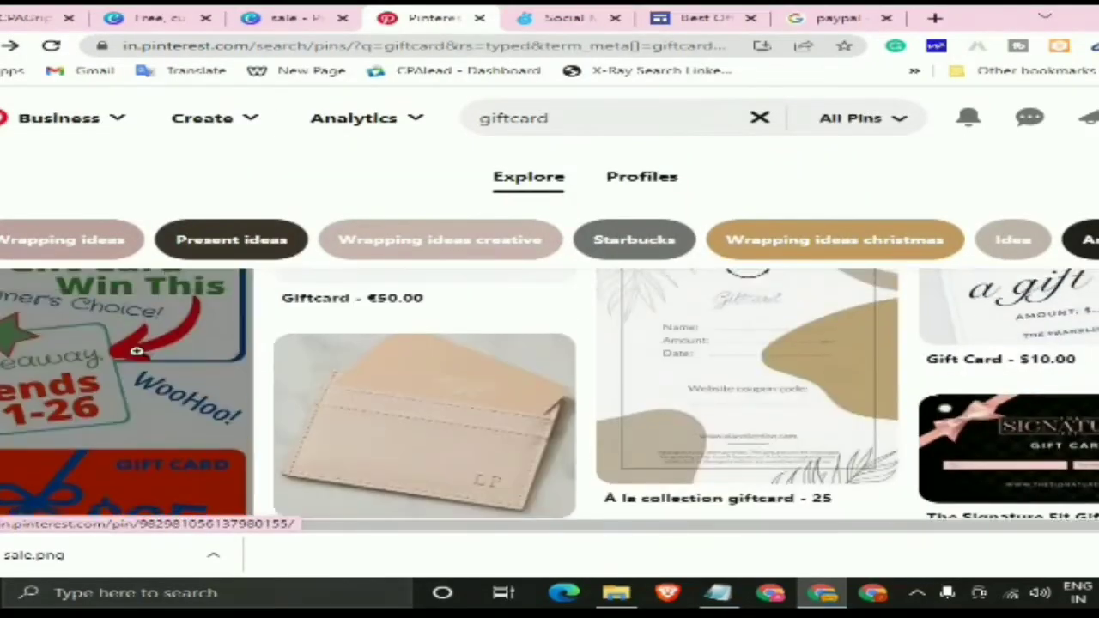
Examine the layout and wording of the $25 gift card giveaway pin and return to the search results
click(136, 352)
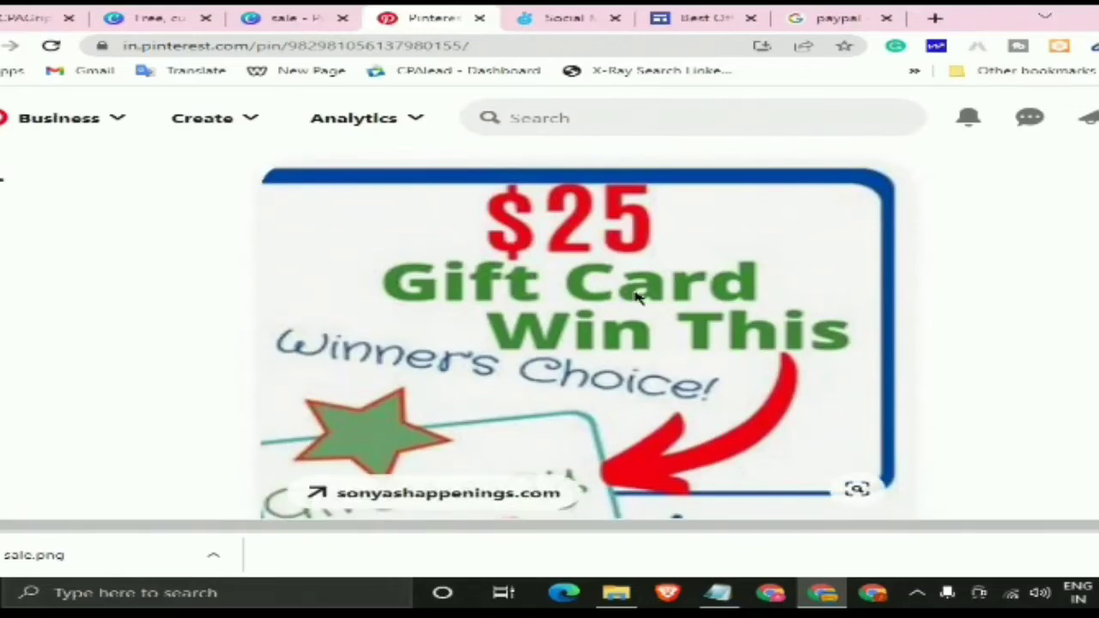
scroll(639, 300, down, 1)
scroll(663, 365, down, 1)
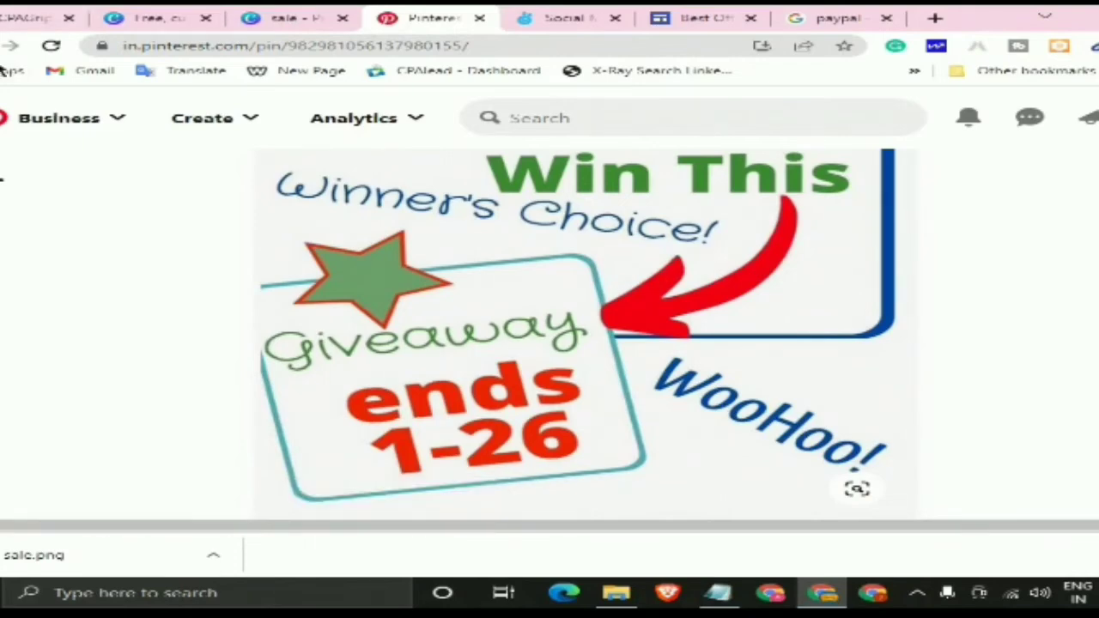
click(1, 45)
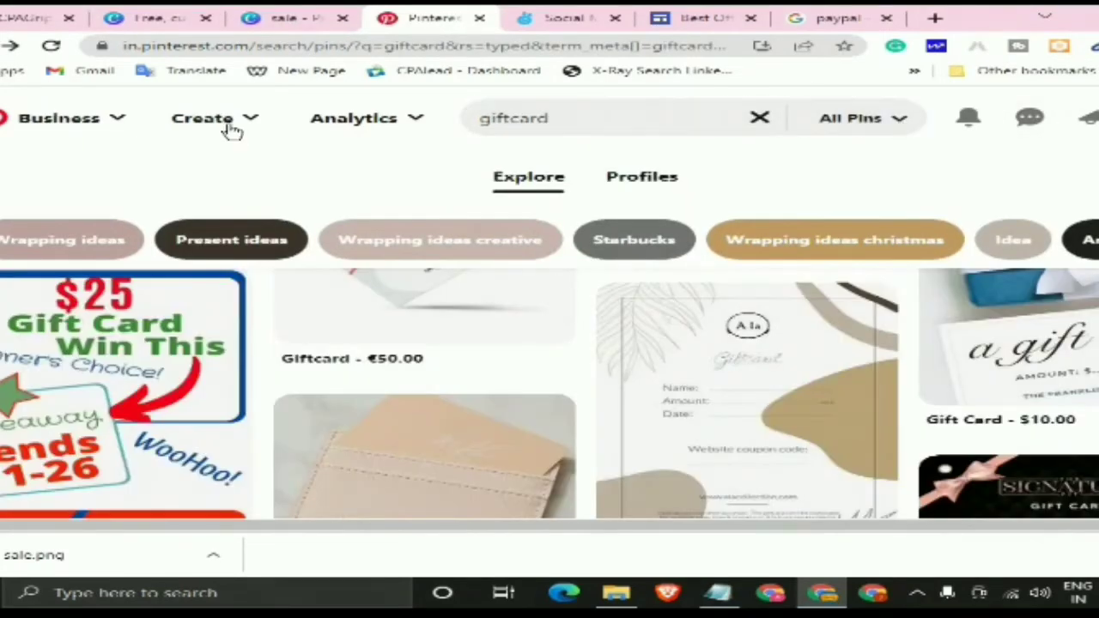
Start a new standard pin and upload the downloaded sale.png as its image
click(232, 128)
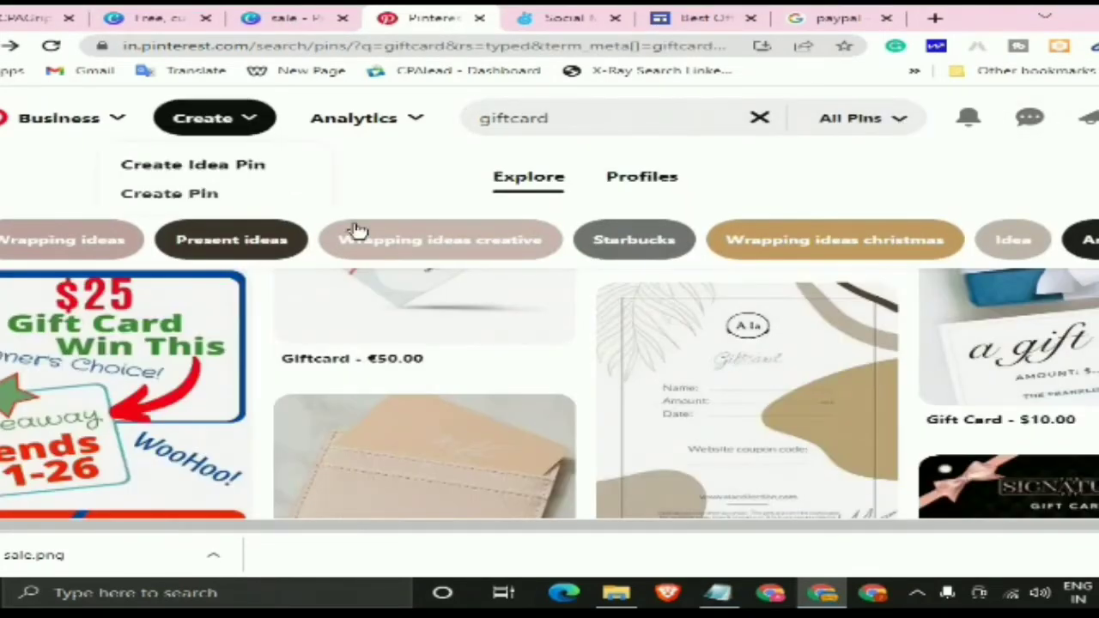
click(246, 197)
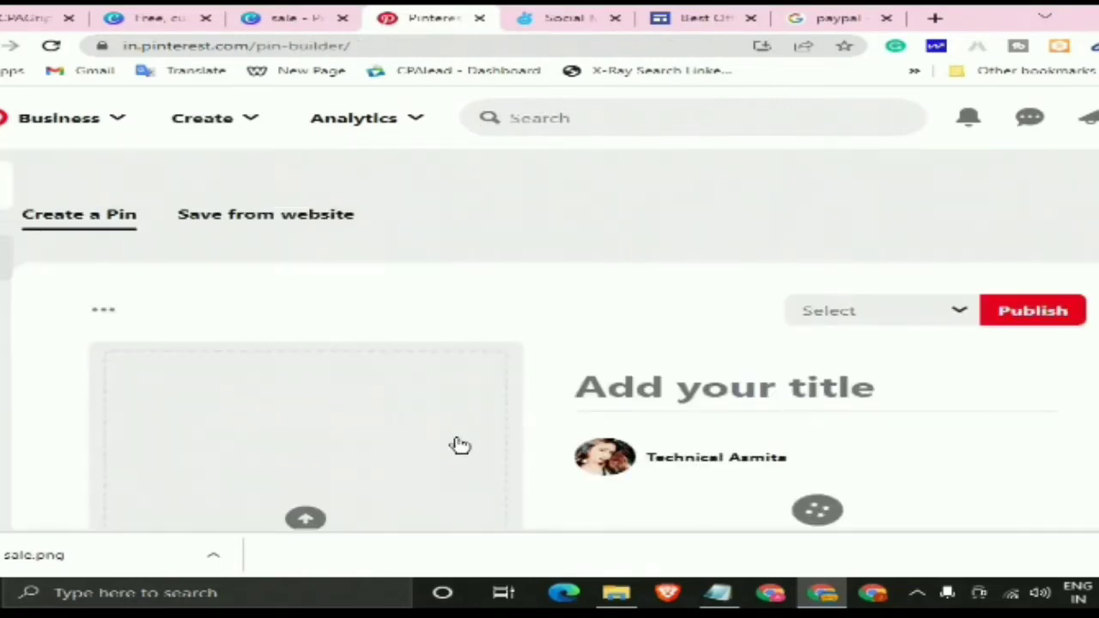
scroll(383, 375, down, 2)
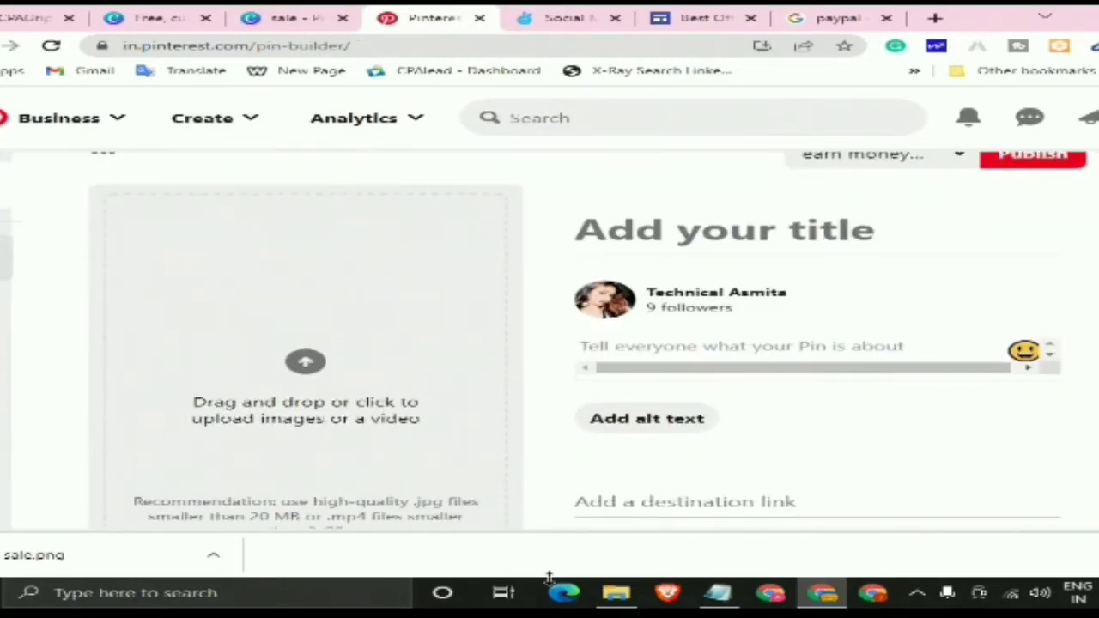
drag(110, 565, 284, 393)
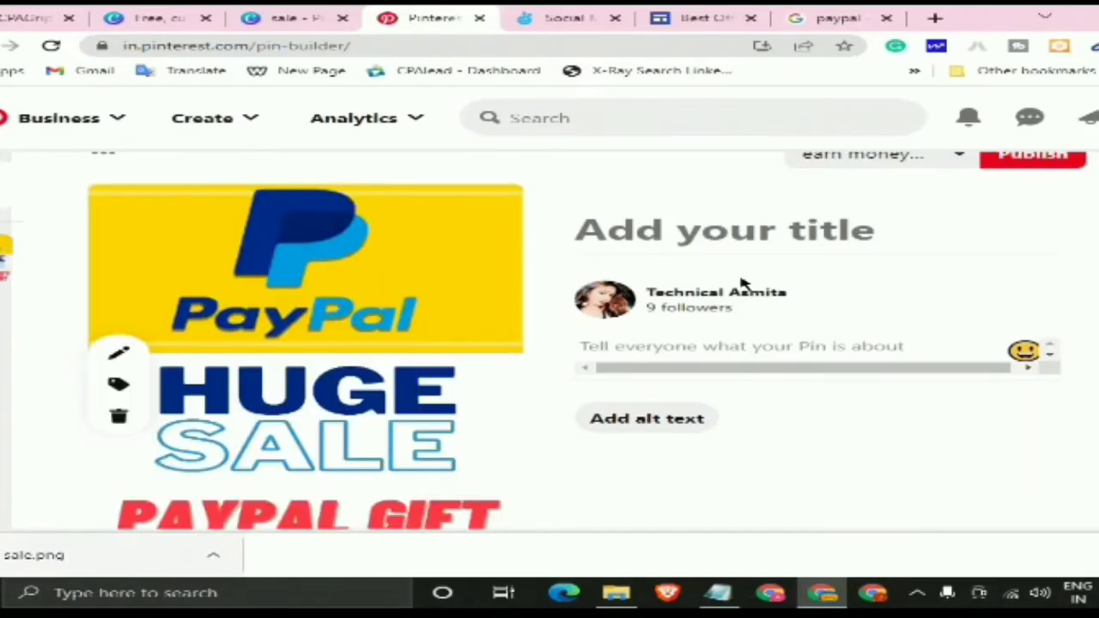
scroll(446, 191, down, 2)
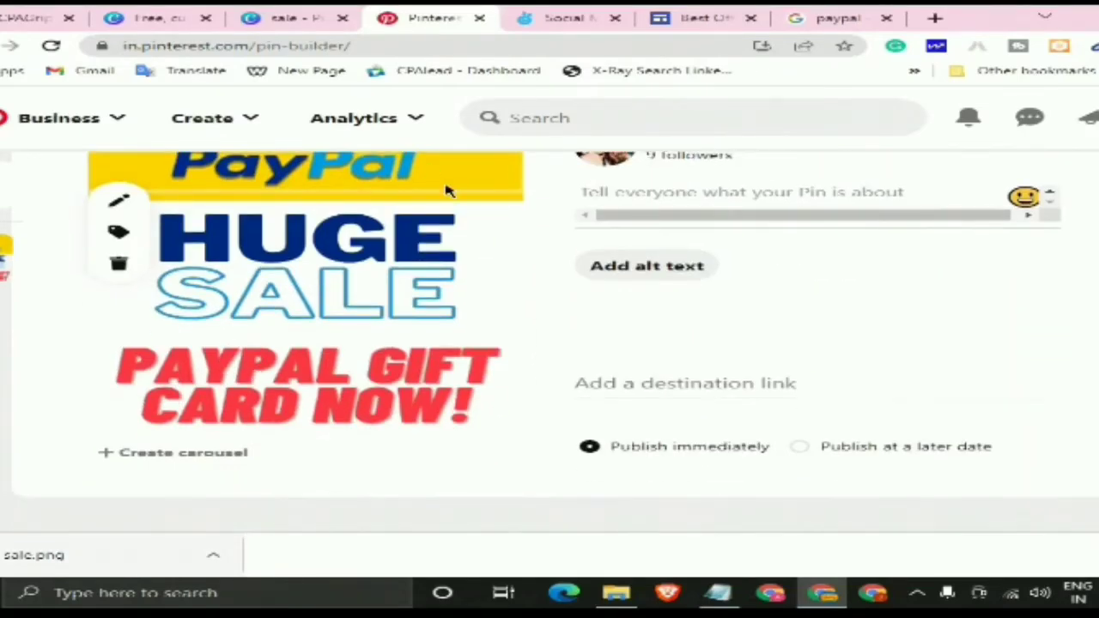
scroll(455, 317, up, 3)
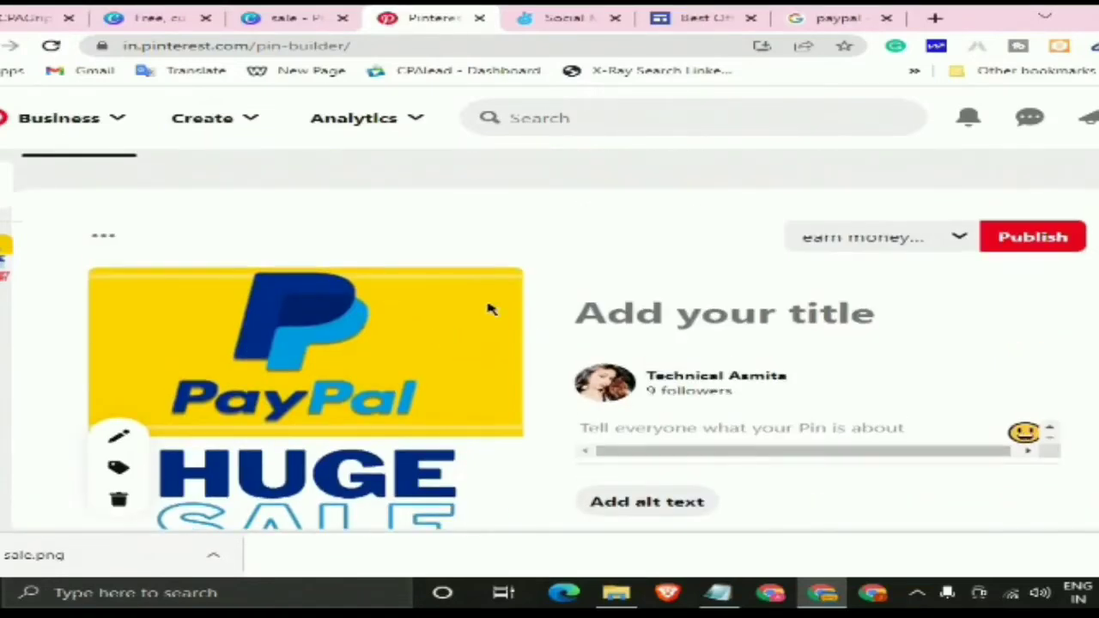
Search Pinterest for "paypal gift card" and examine the artwork and titles of competing pins
click(687, 324)
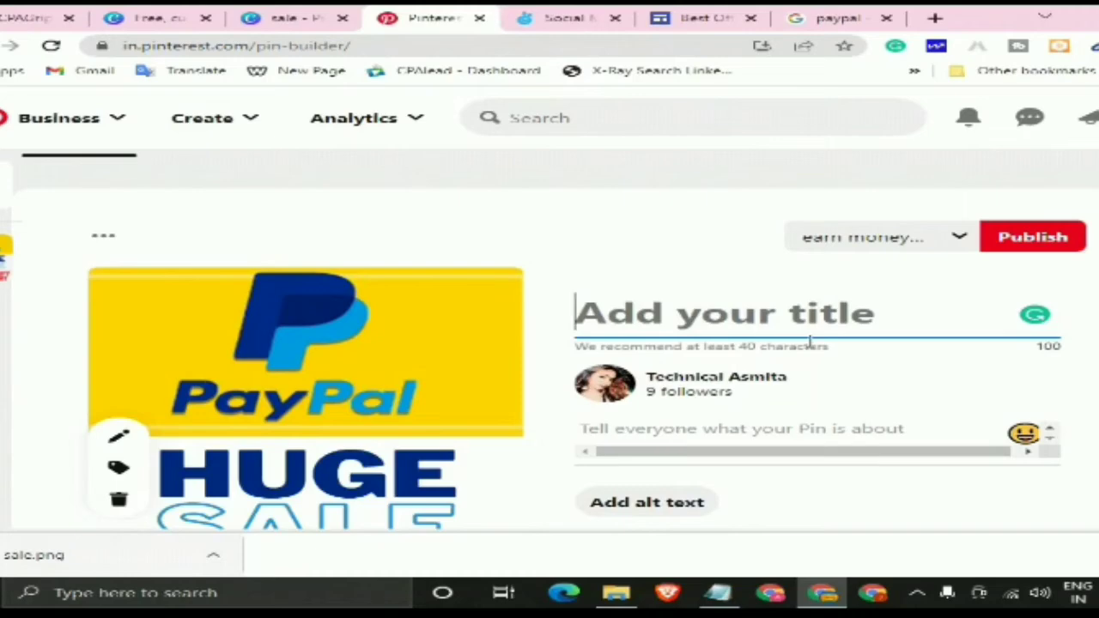
click(549, 118)
text(Paypal)
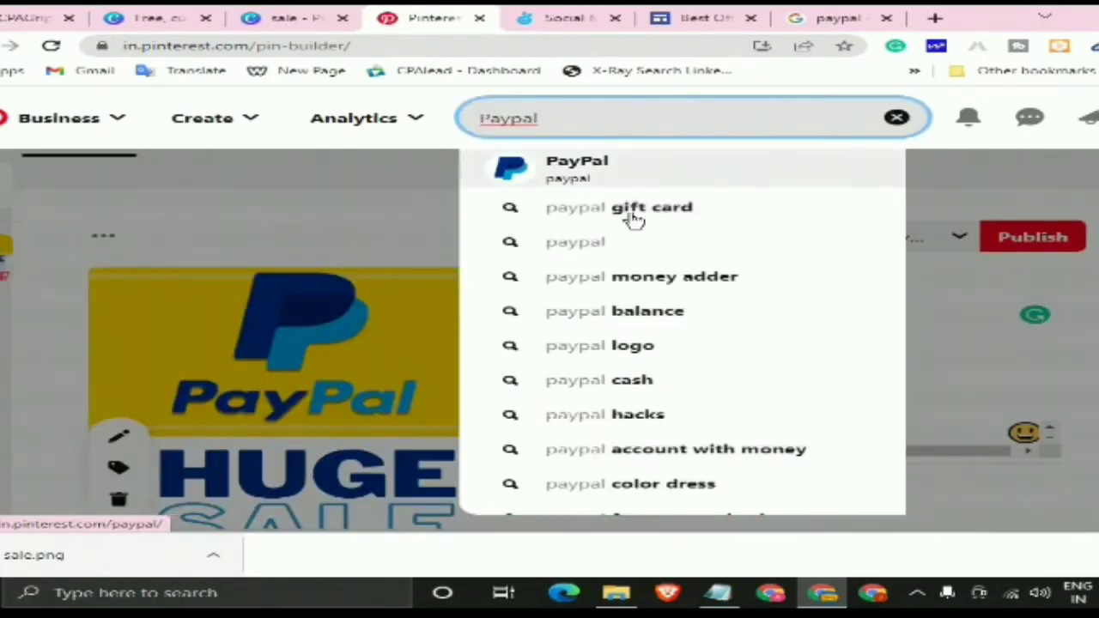
click(633, 213)
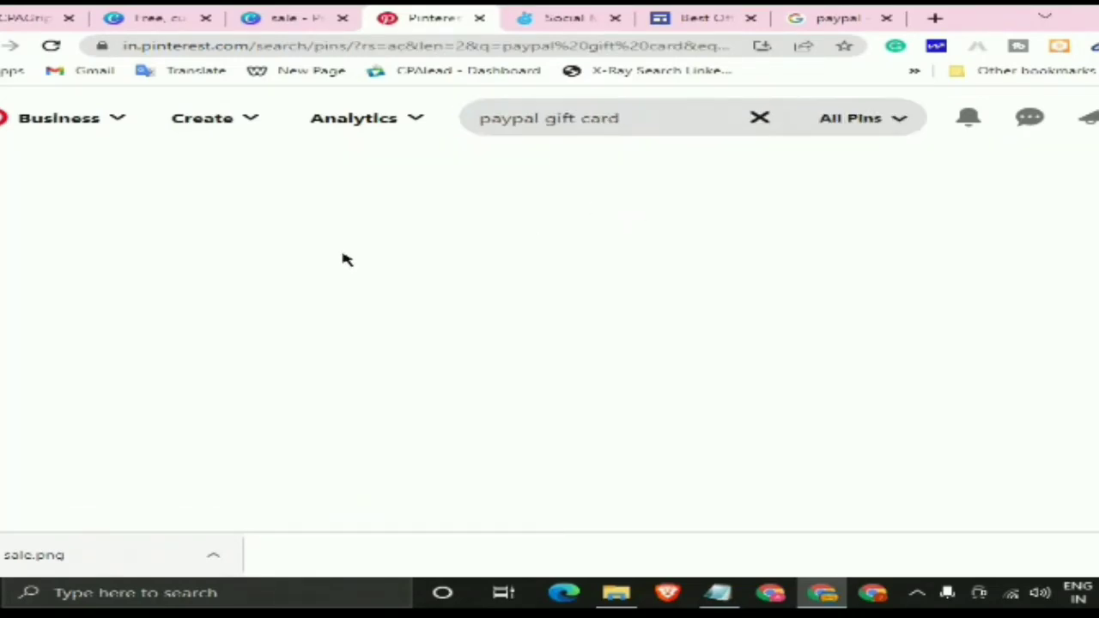
scroll(412, 361, down, 2)
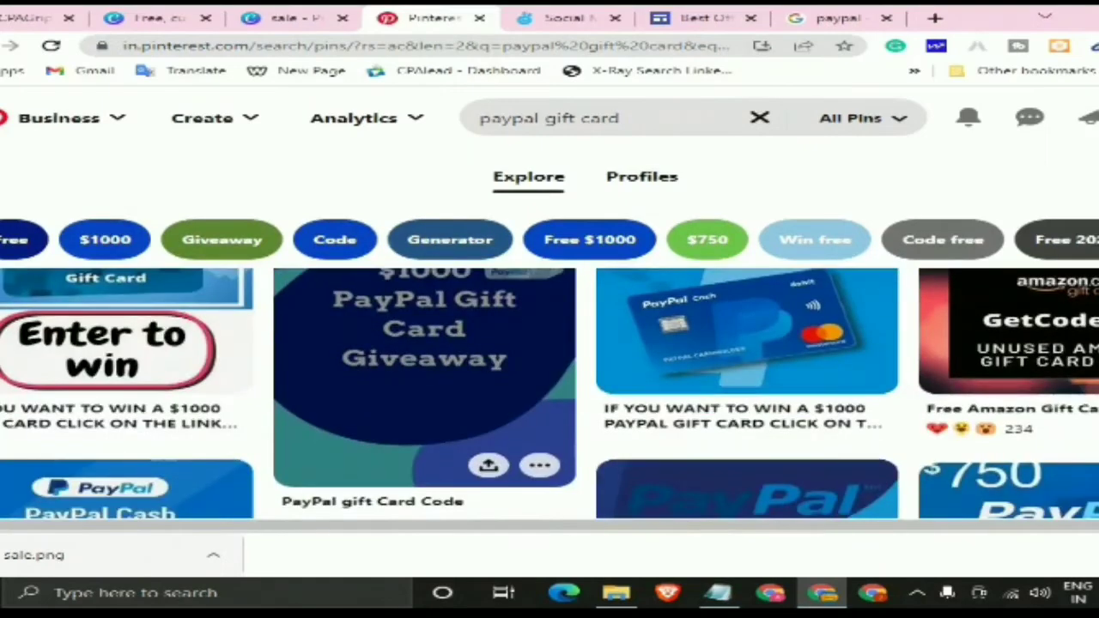
scroll(694, 438, up, 2)
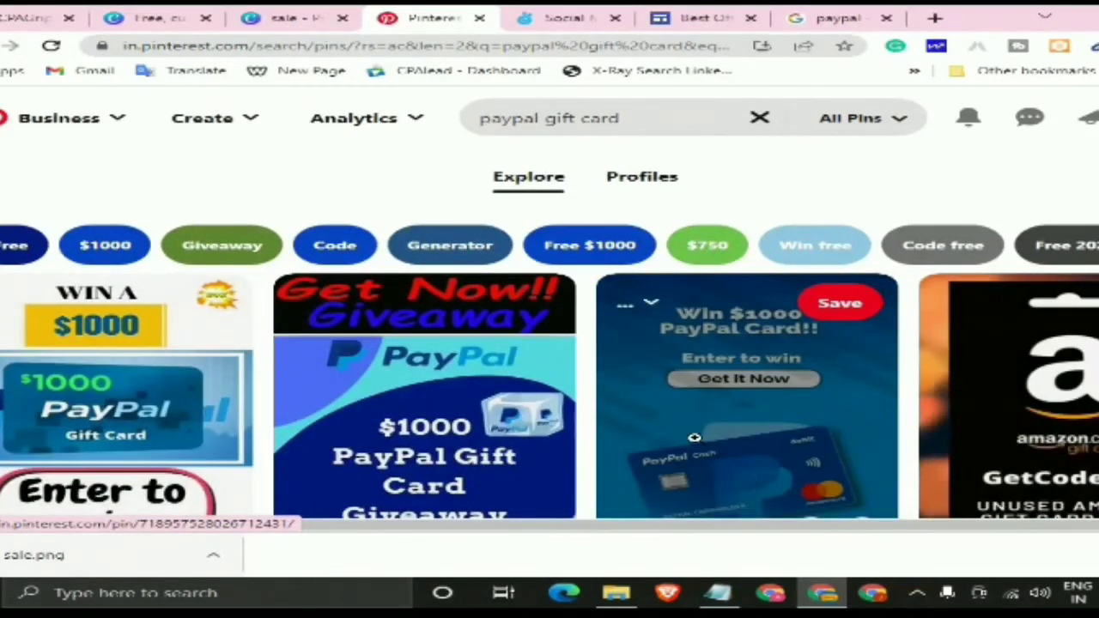
scroll(707, 412, down, 1)
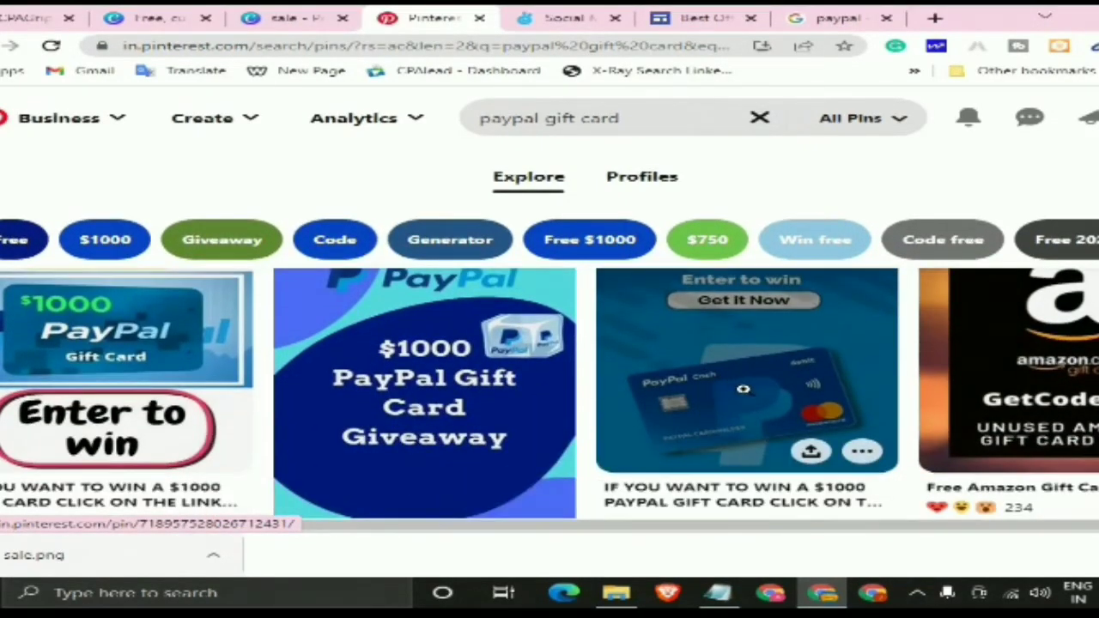
scroll(743, 389, down, 1)
scroll(281, 389, down, 2)
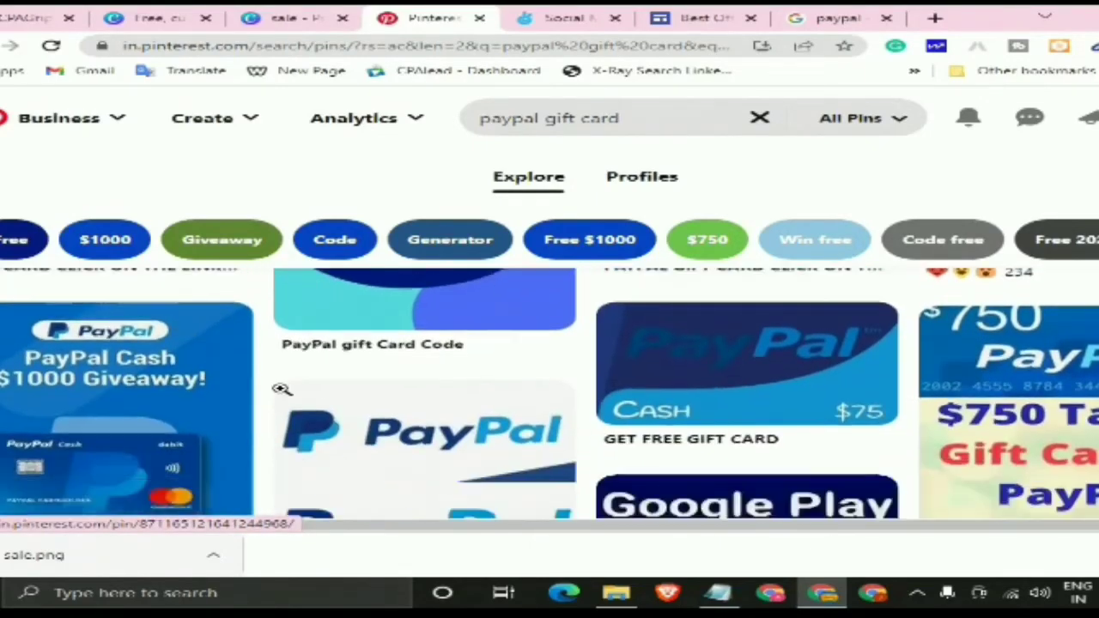
scroll(281, 389, up, 3)
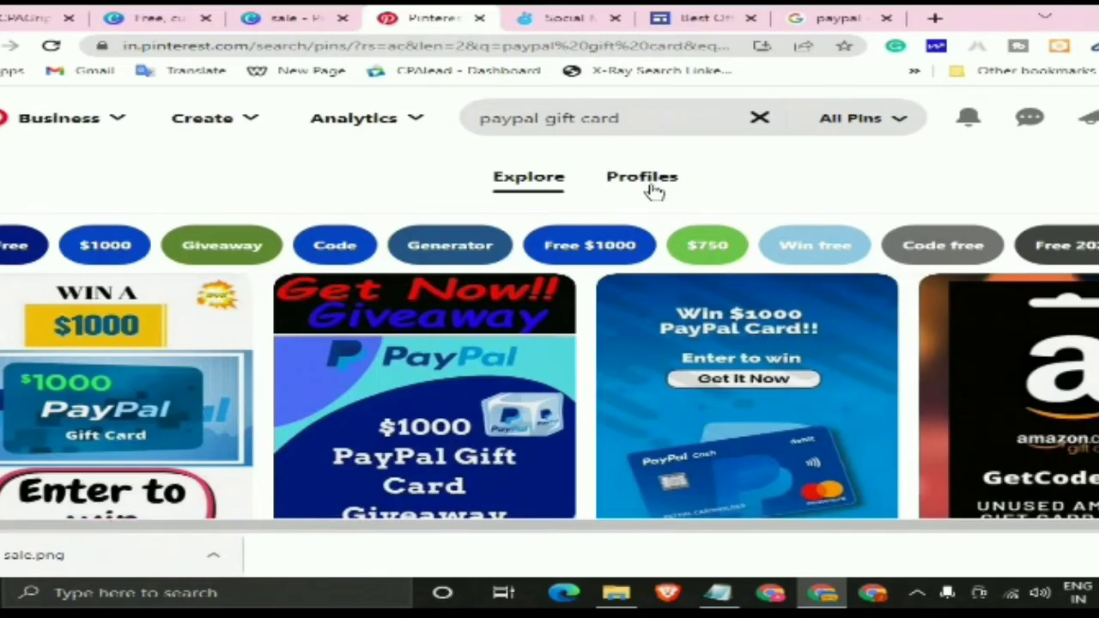
click(654, 191)
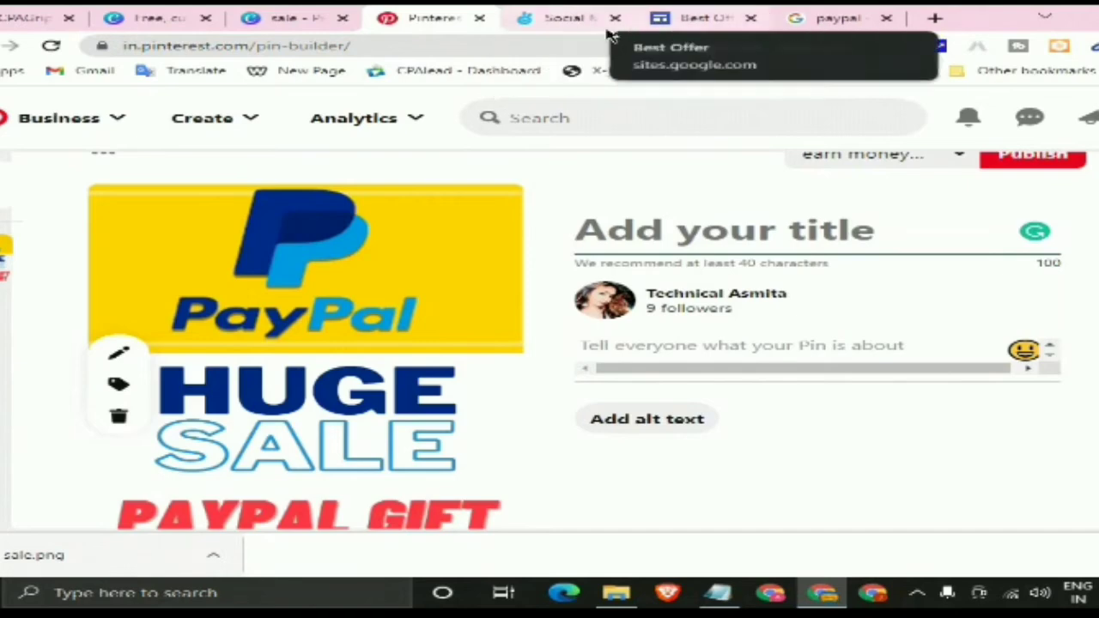
Title the pin "PayPal Gift Card Now!" and add "paypal gift card" as its alt text
click(696, 18)
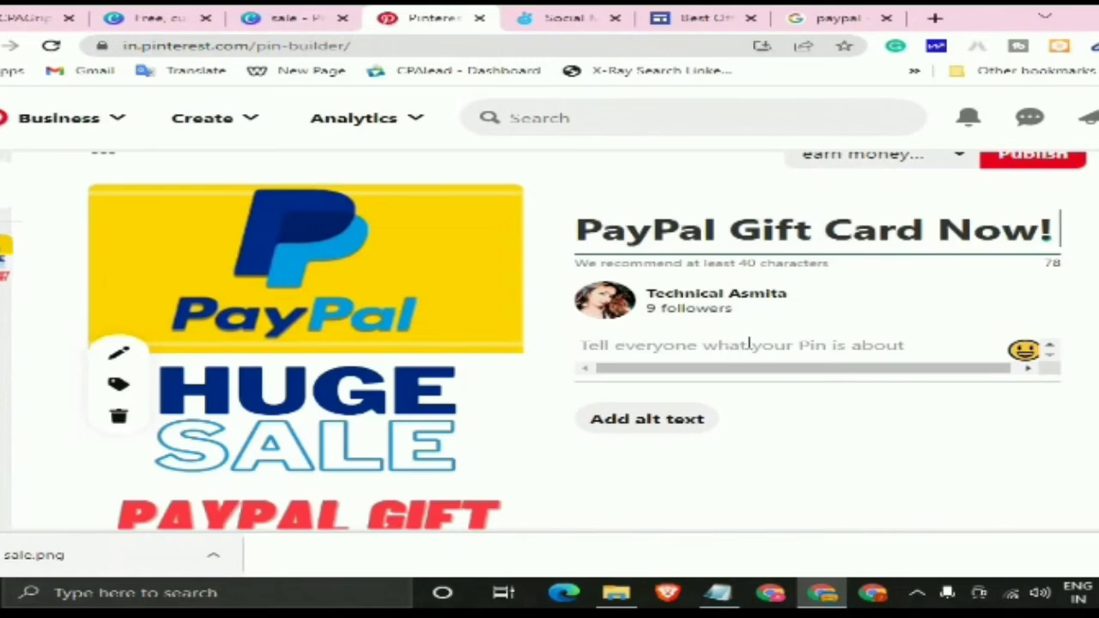
click(650, 420)
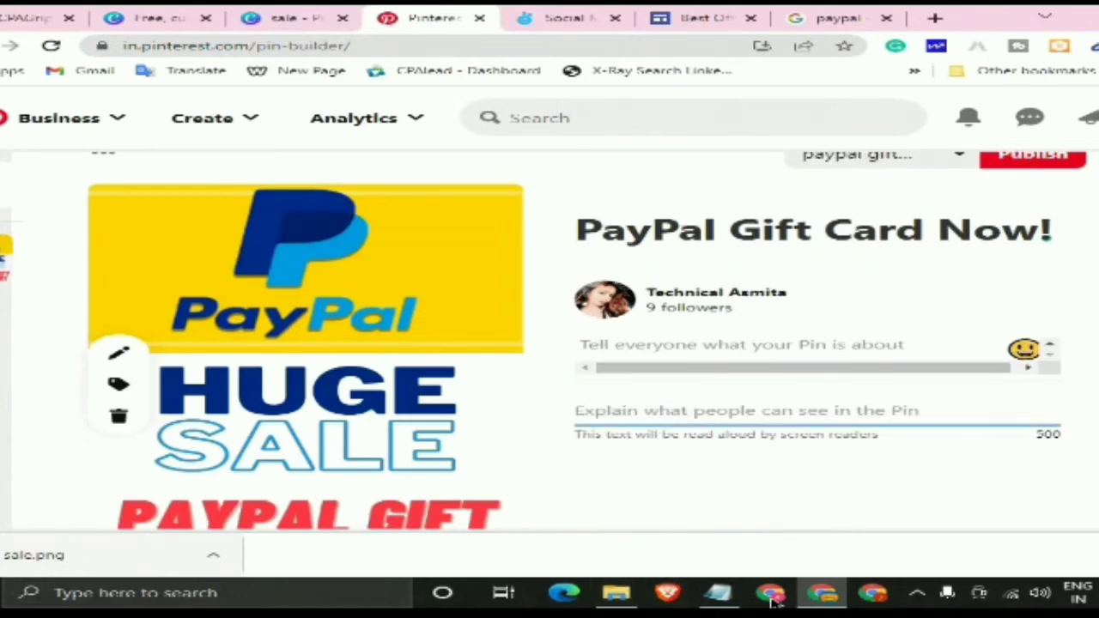
right_click(741, 418)
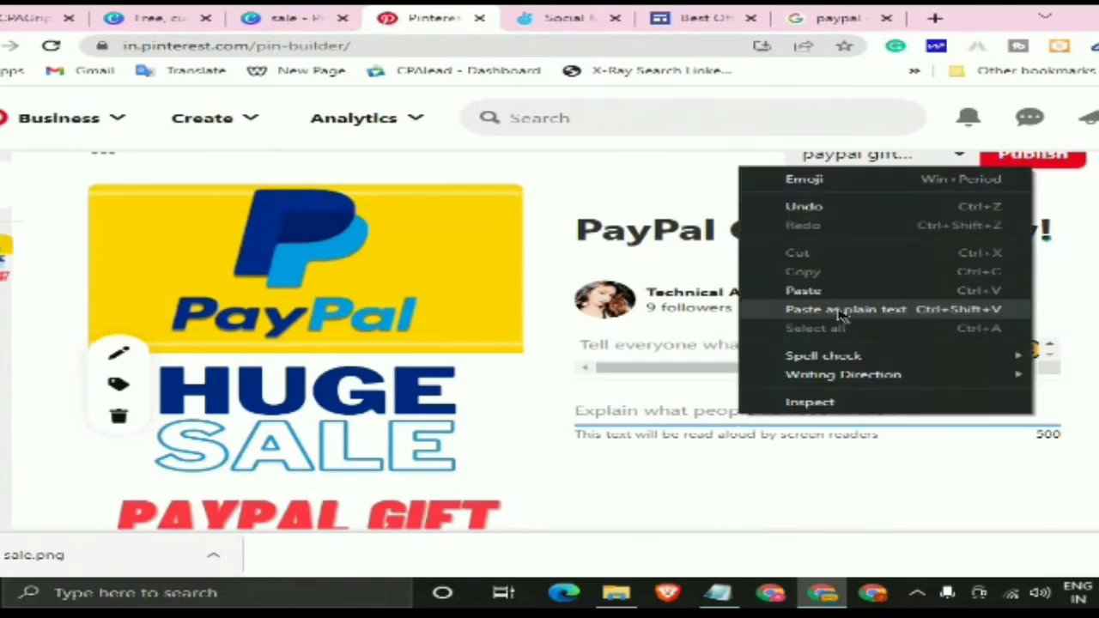
click(834, 292)
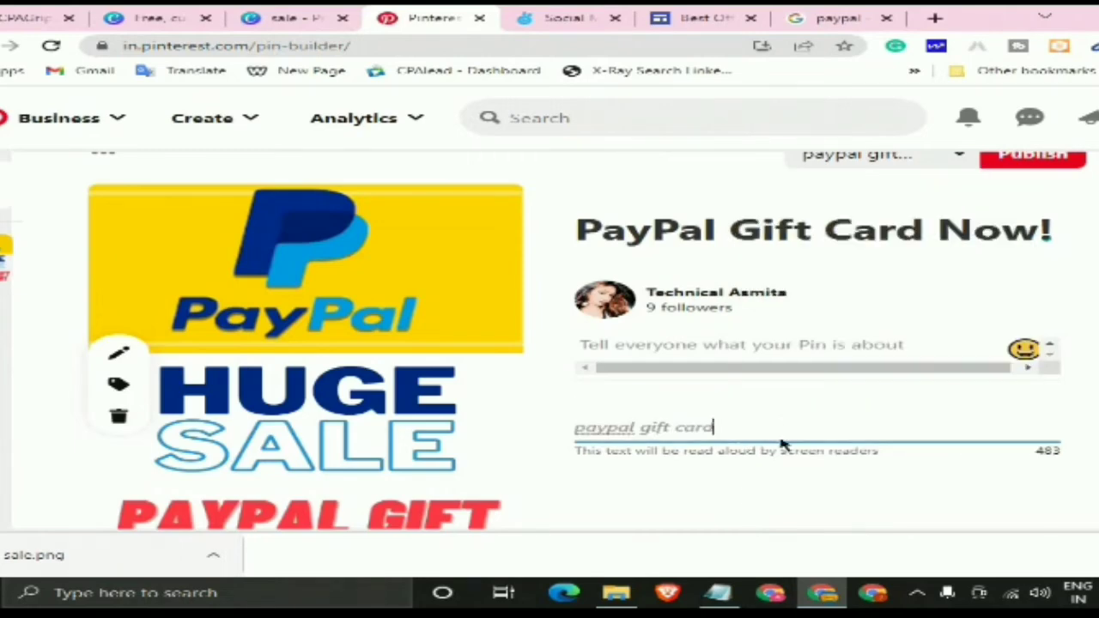
Copy the giveaway, free, Code and generator keyword phrases from Notepad and append them to the pin's alt text
click(719, 595)
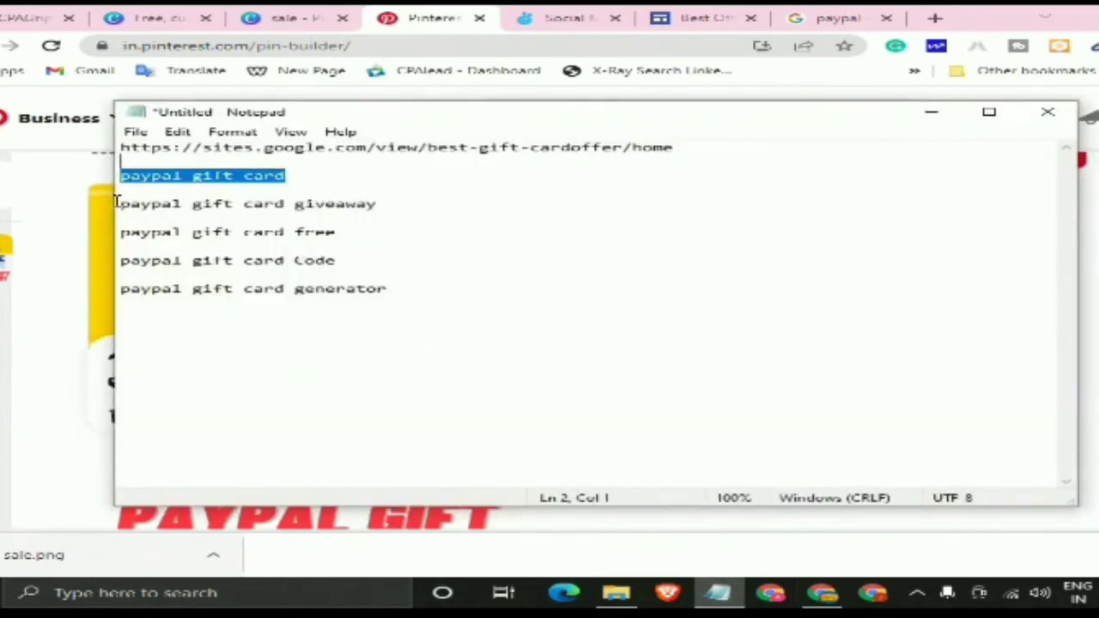
drag(125, 202, 121, 246)
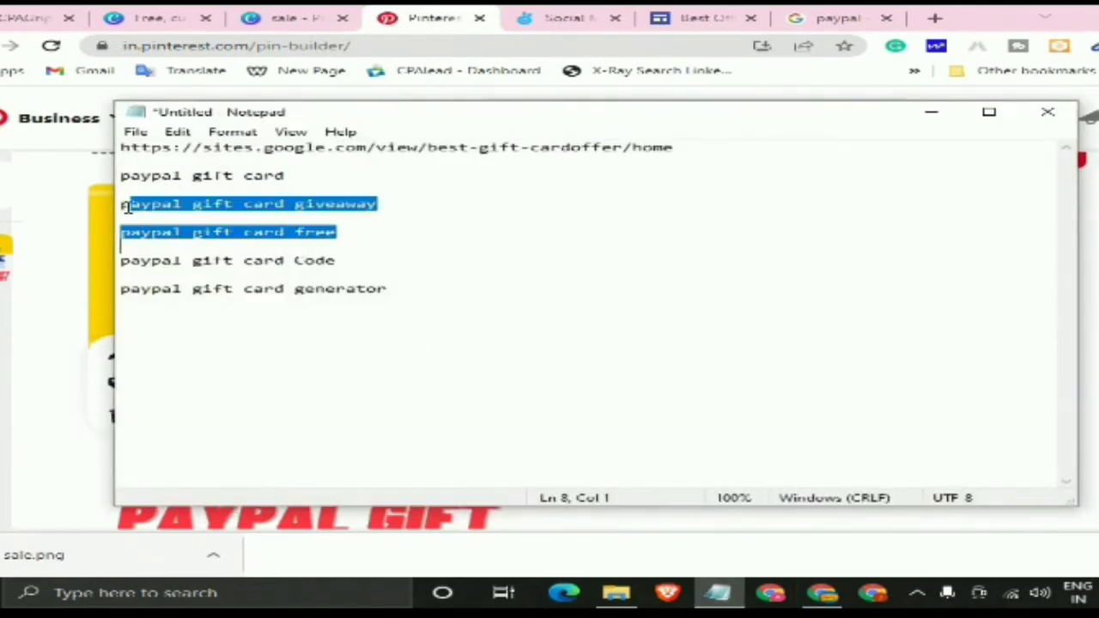
click(125, 206)
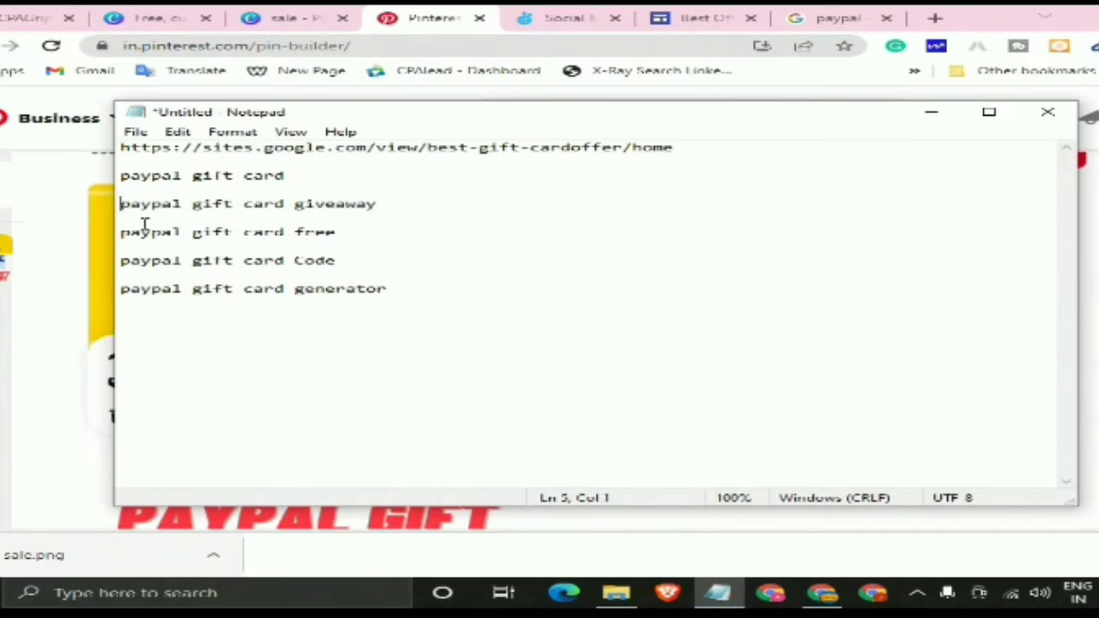
drag(121, 204, 399, 296)
right_click(267, 260)
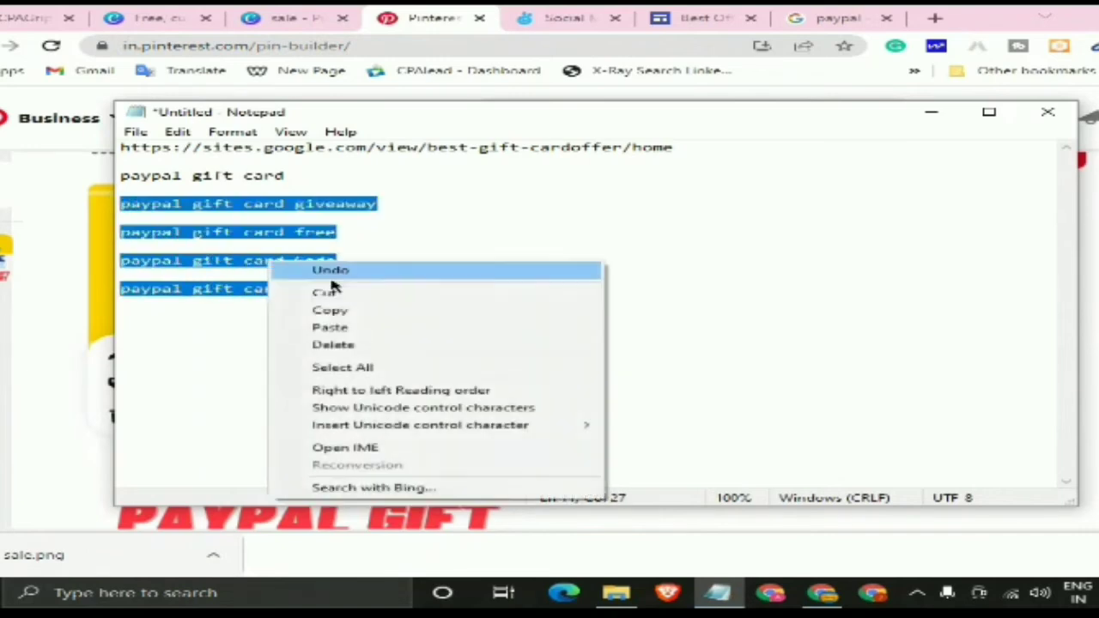
click(352, 310)
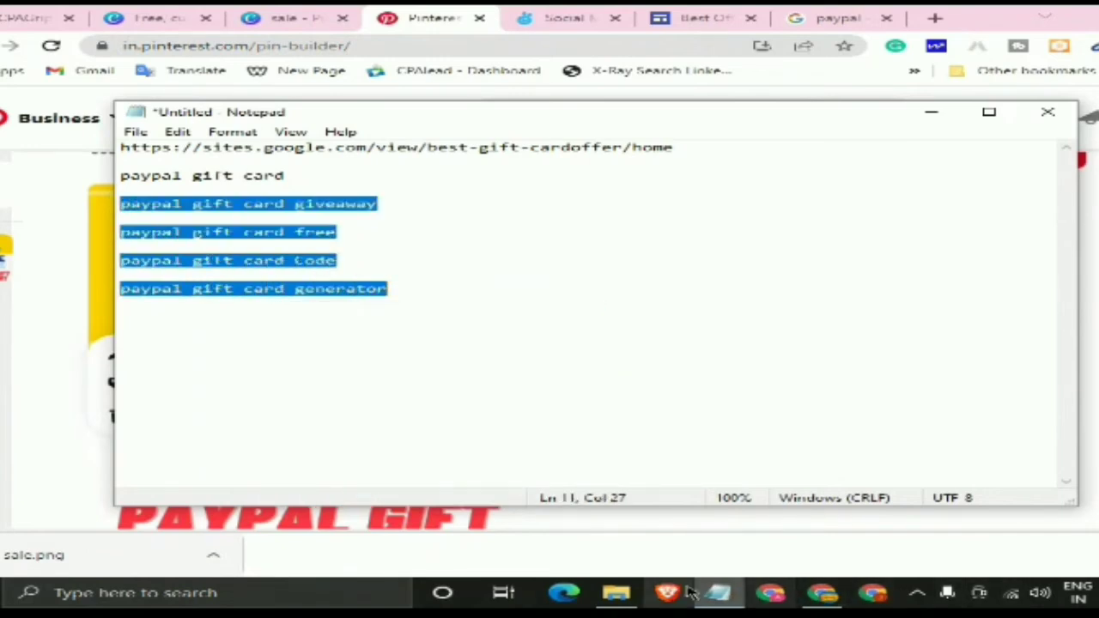
click(687, 525)
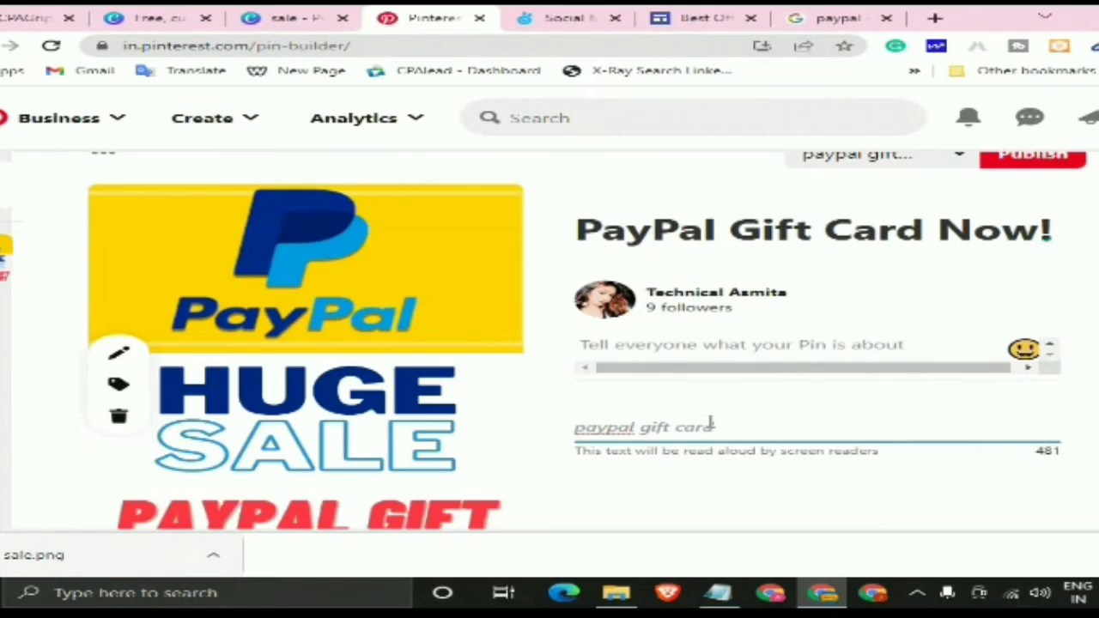
key(ctrl+v)
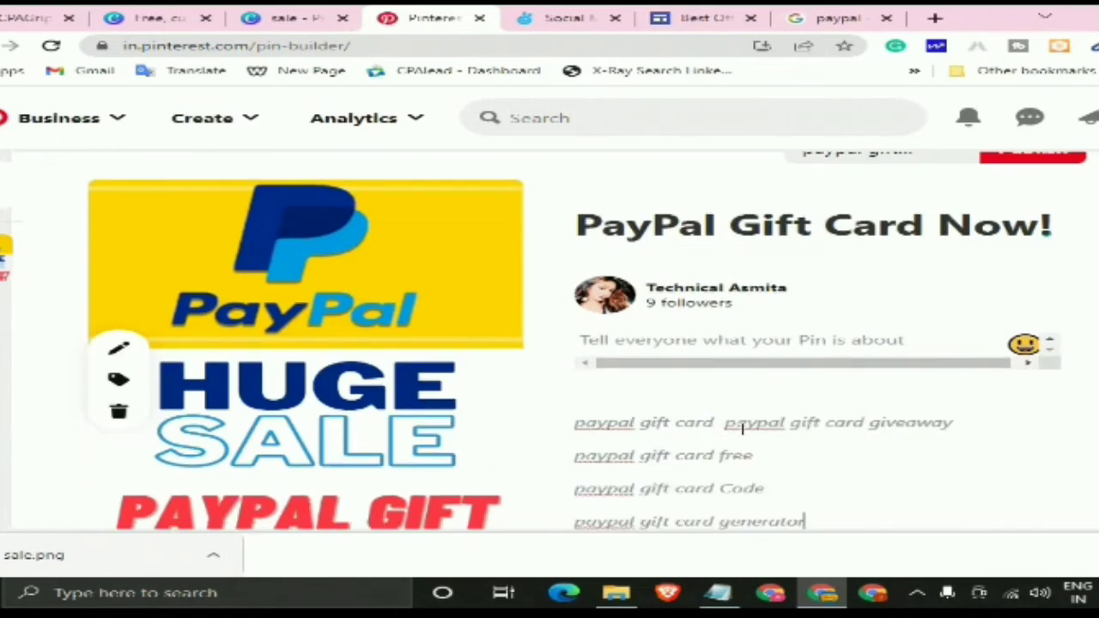
scroll(742, 427, down, 2)
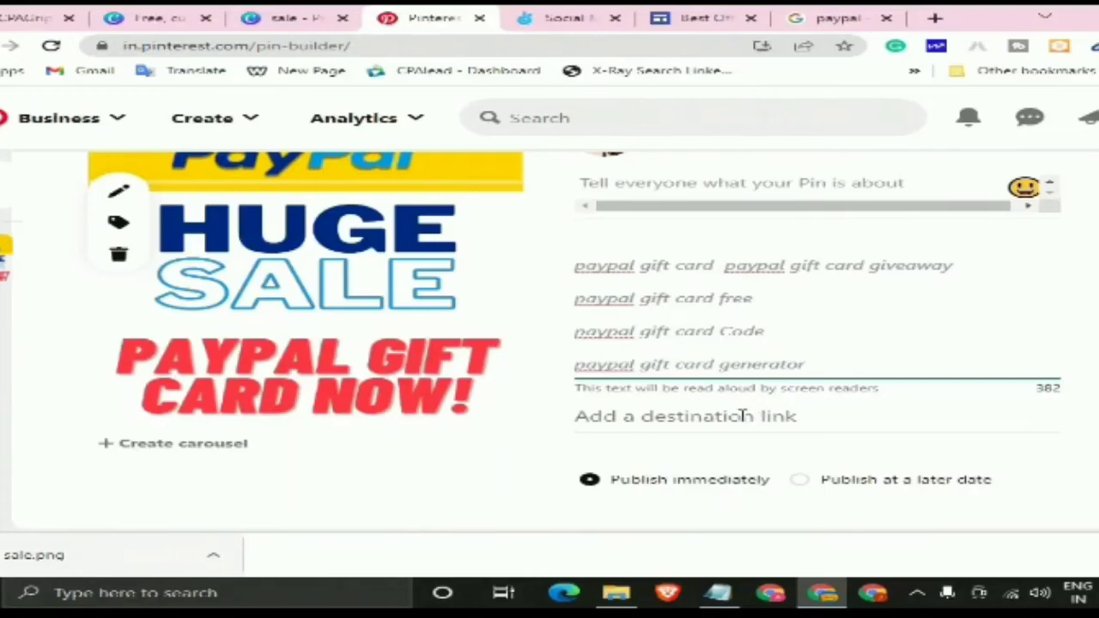
click(743, 415)
scroll(775, 395, up, 2)
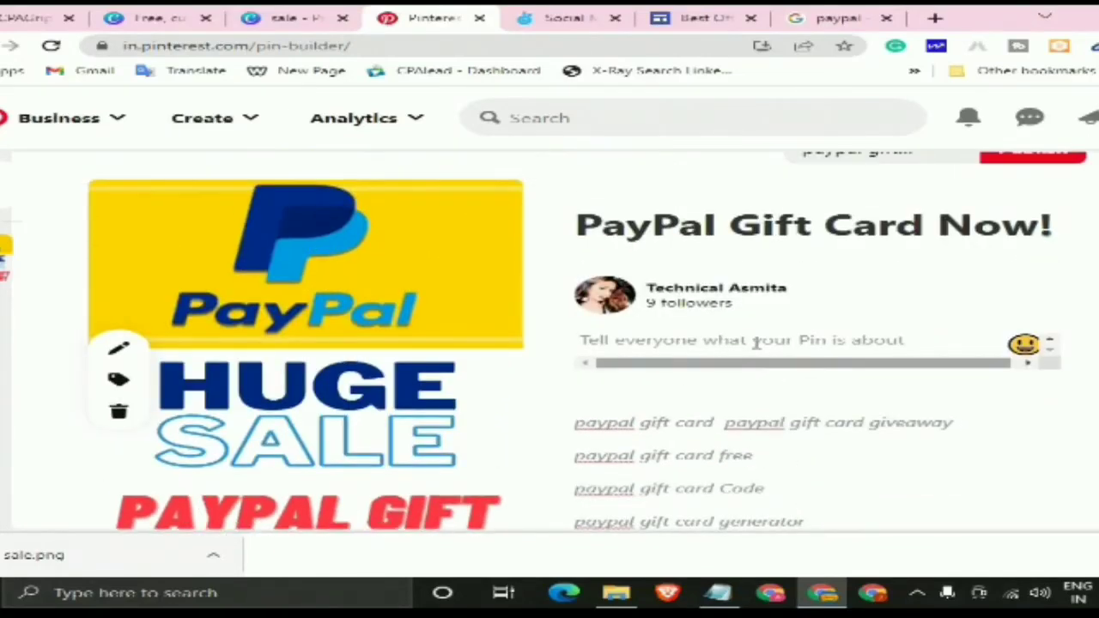
scroll(449, 290, down, 2)
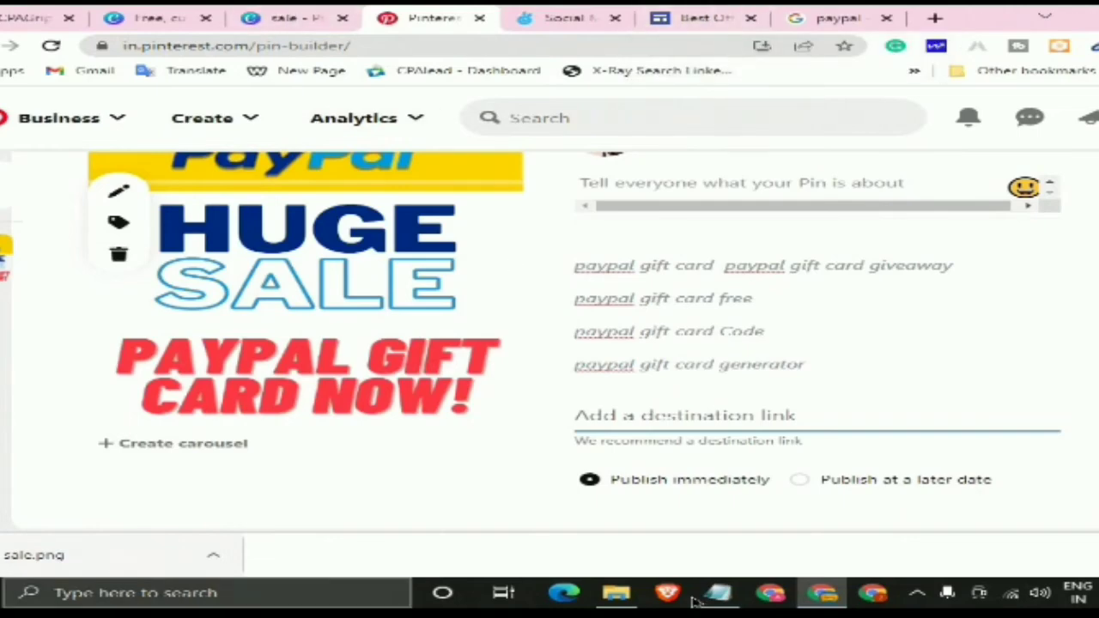
click(718, 592)
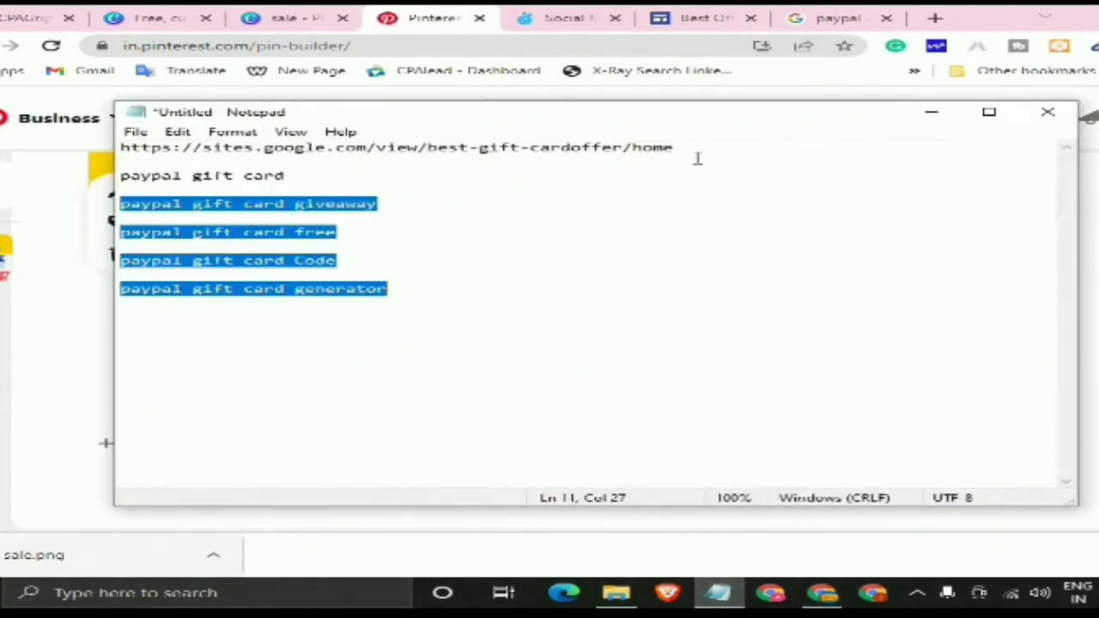
drag(697, 158, 116, 149)
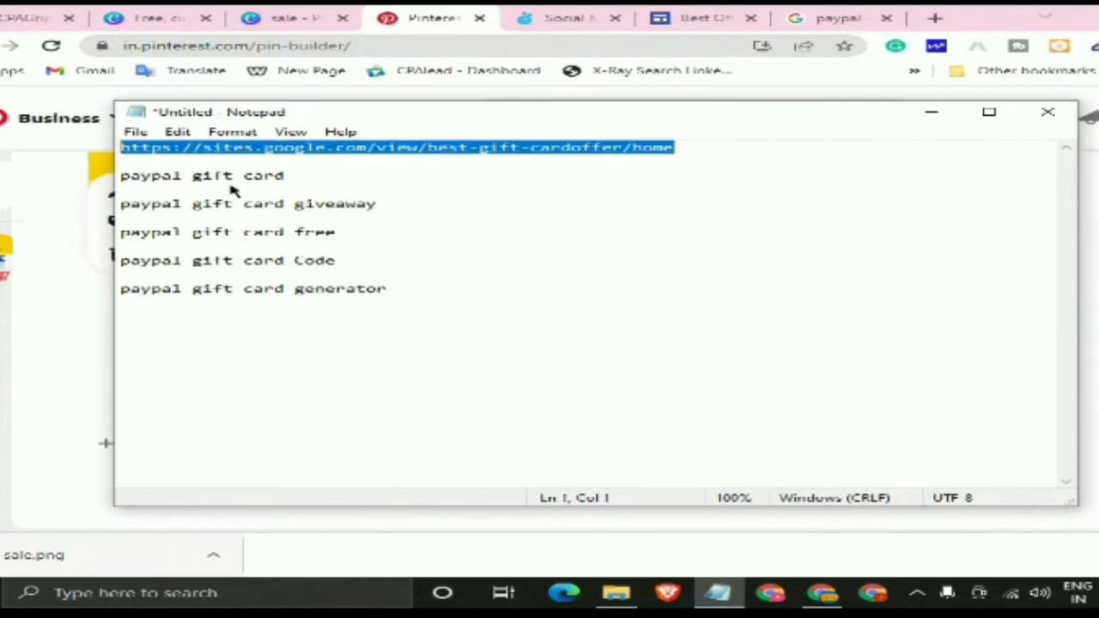
right_click(232, 191)
click(249, 201)
click(717, 592)
right_click(694, 419)
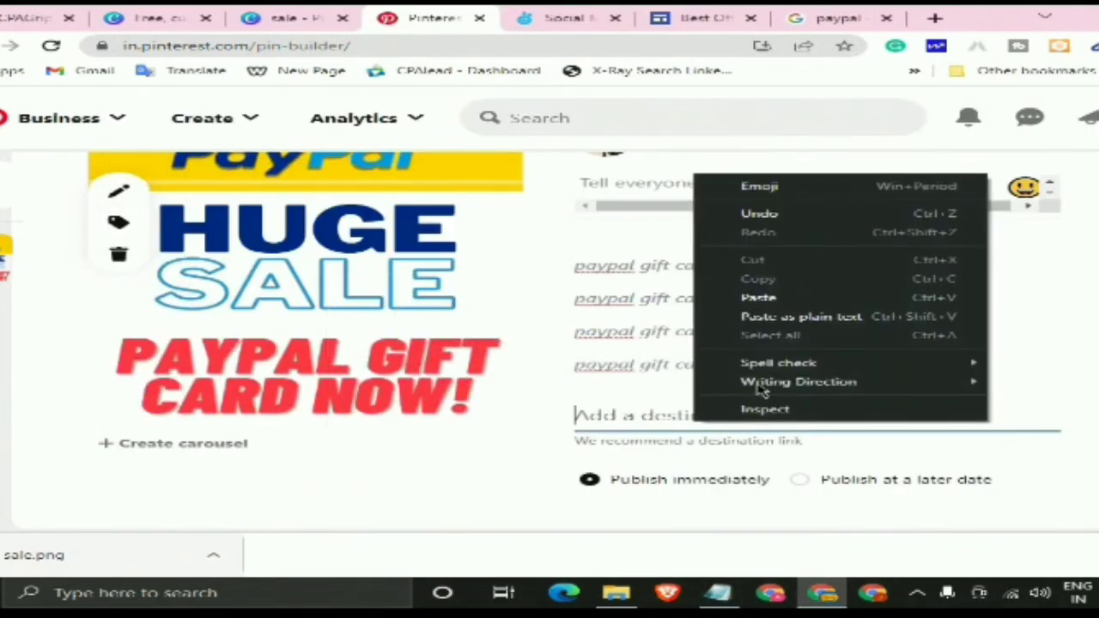
click(780, 298)
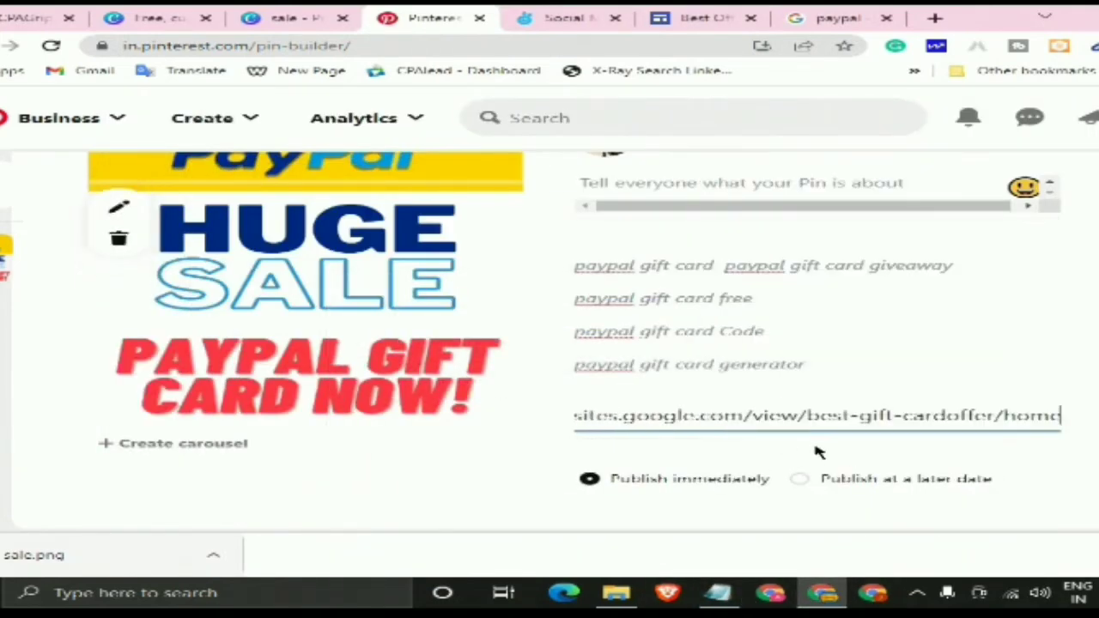
scroll(818, 451, down, 1)
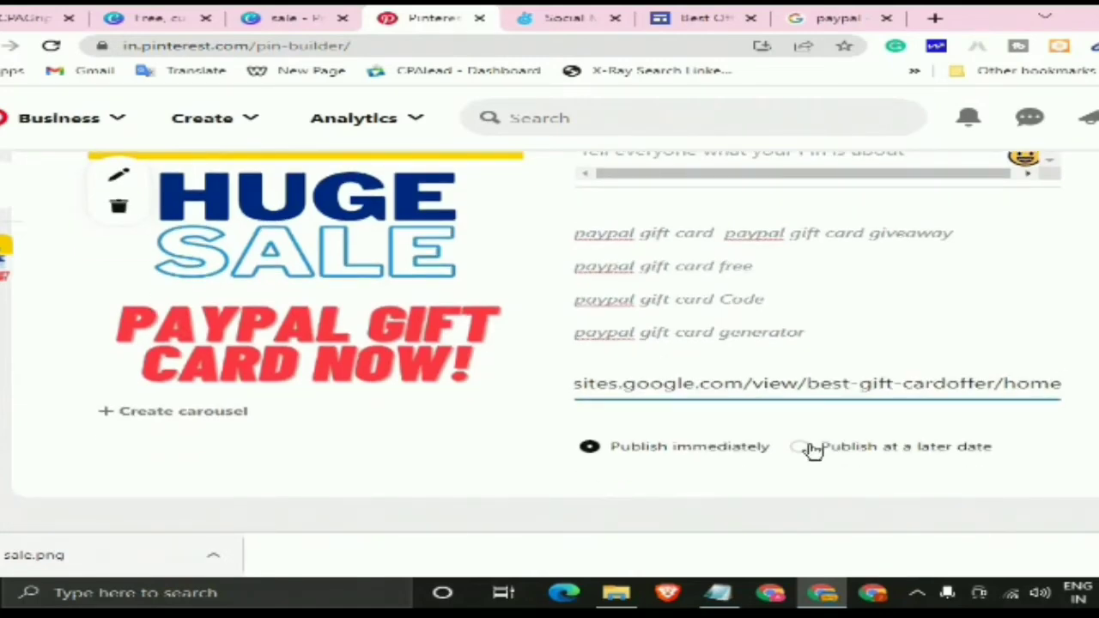
click(529, 397)
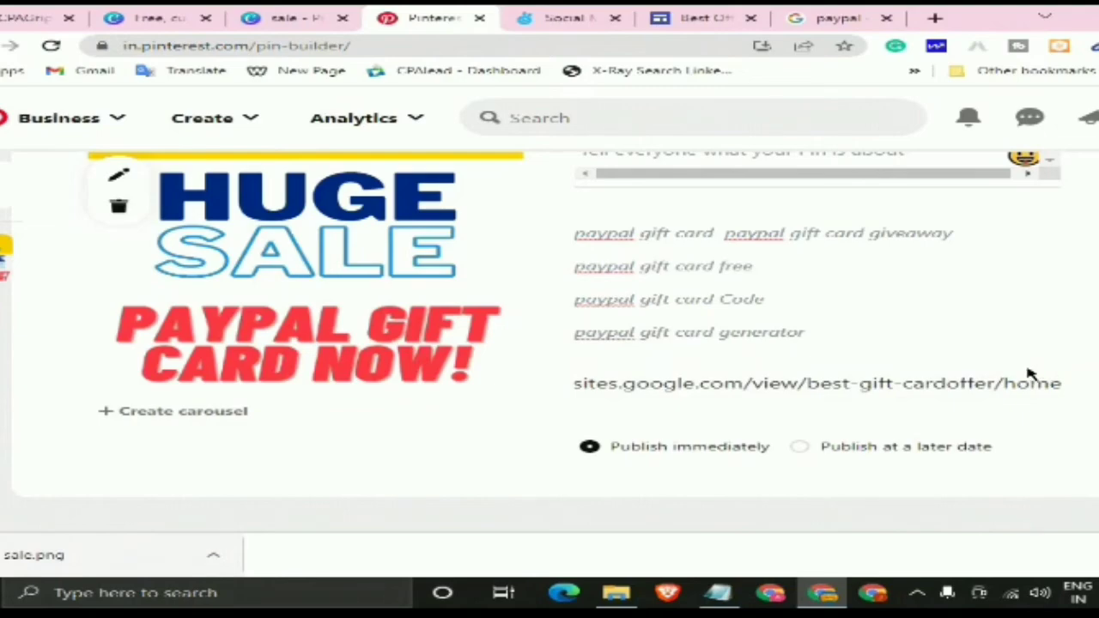
Review the filled-in PayPal gift card pin, publish it and dismiss the Pinterest Save button offer
scroll(1031, 375, up, 5)
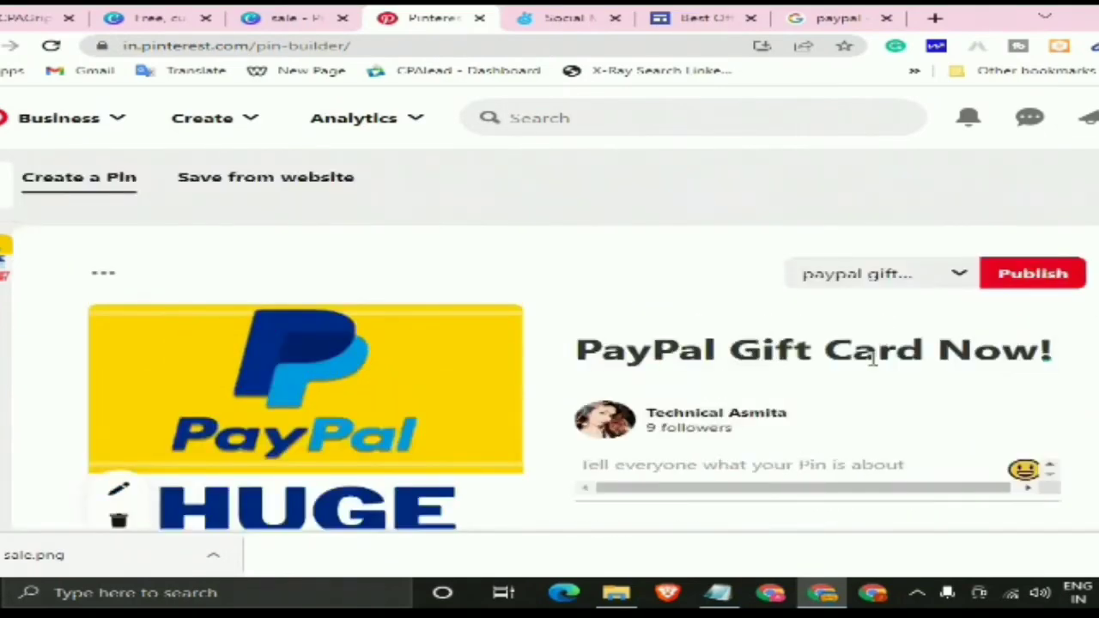
scroll(874, 360, down, 4)
scroll(1013, 238, up, 4)
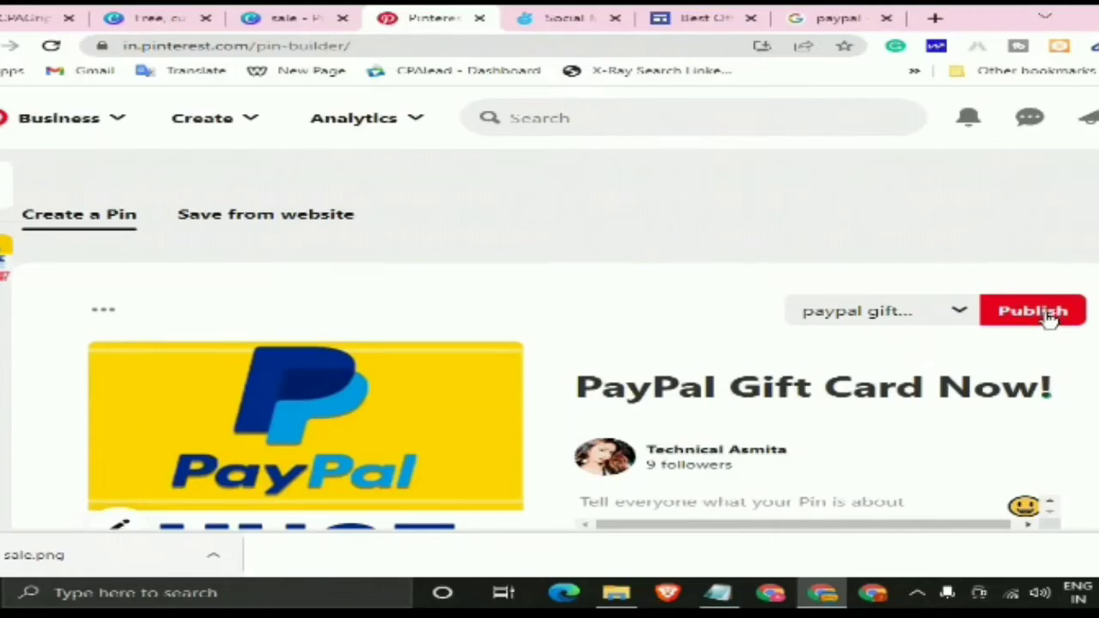
click(1049, 318)
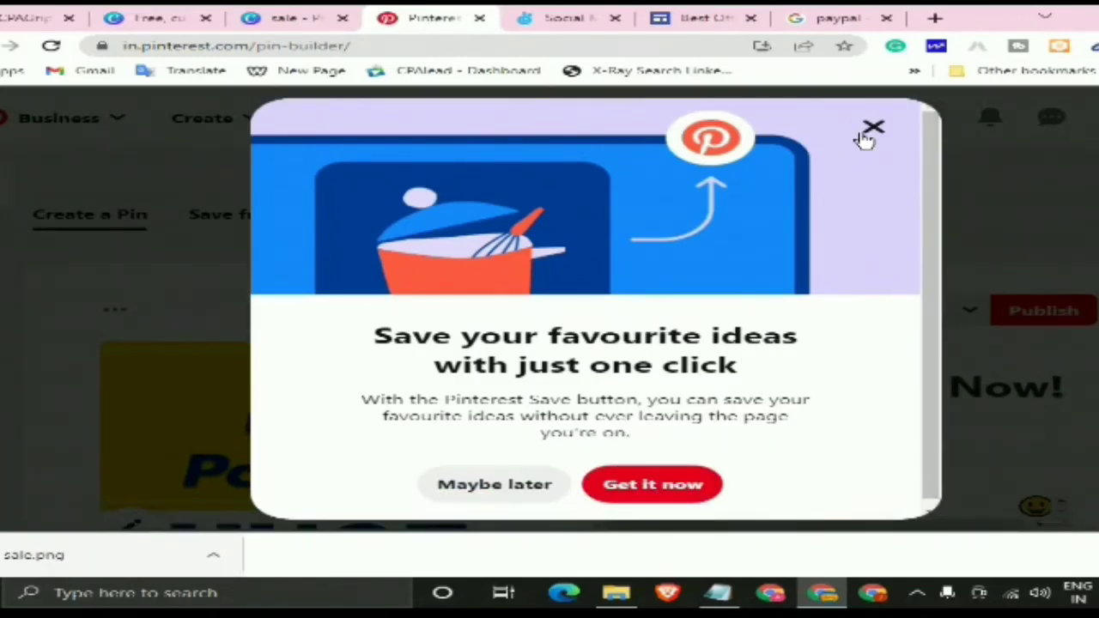
click(872, 129)
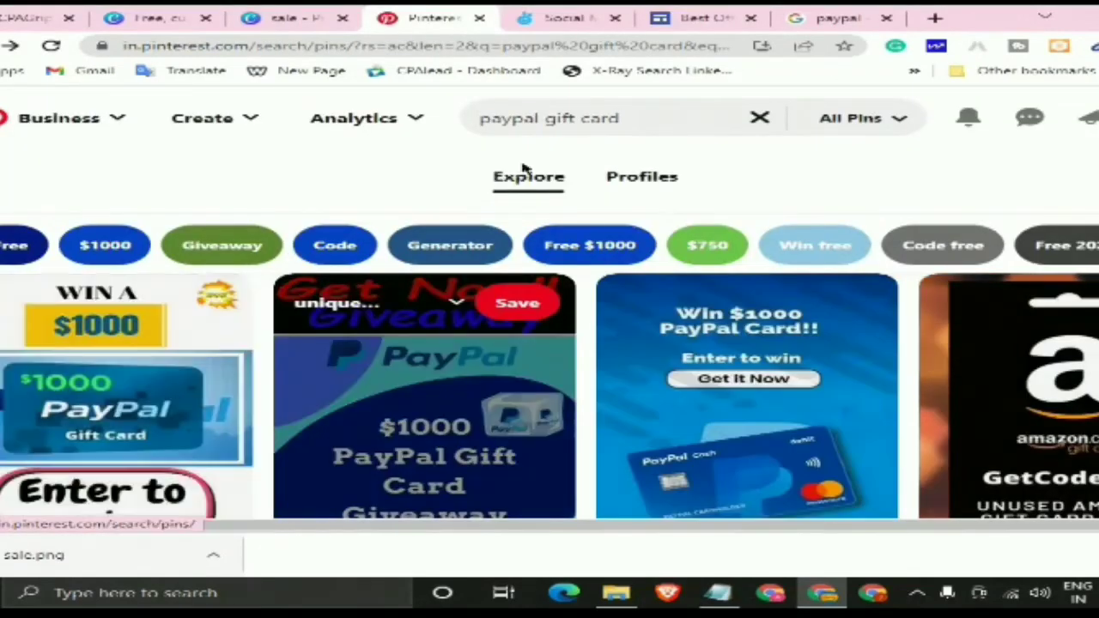
Browse the "paypal gift card" search results to compare how other giveaway pins are presented
scroll(316, 338, down, 1)
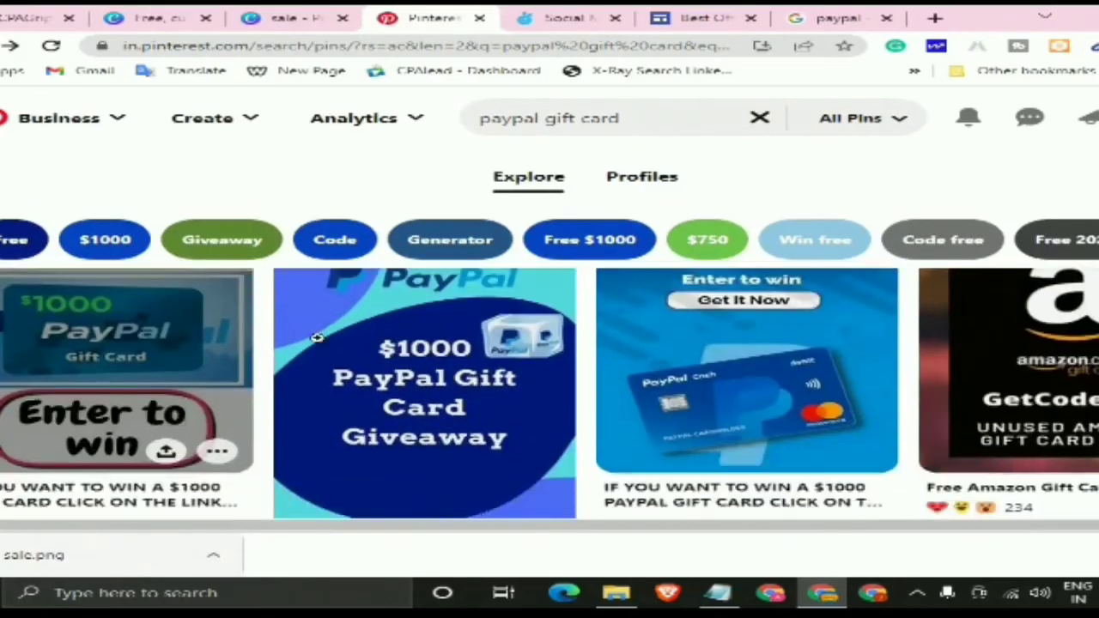
scroll(316, 337, down, 2)
scroll(798, 340, up, 3)
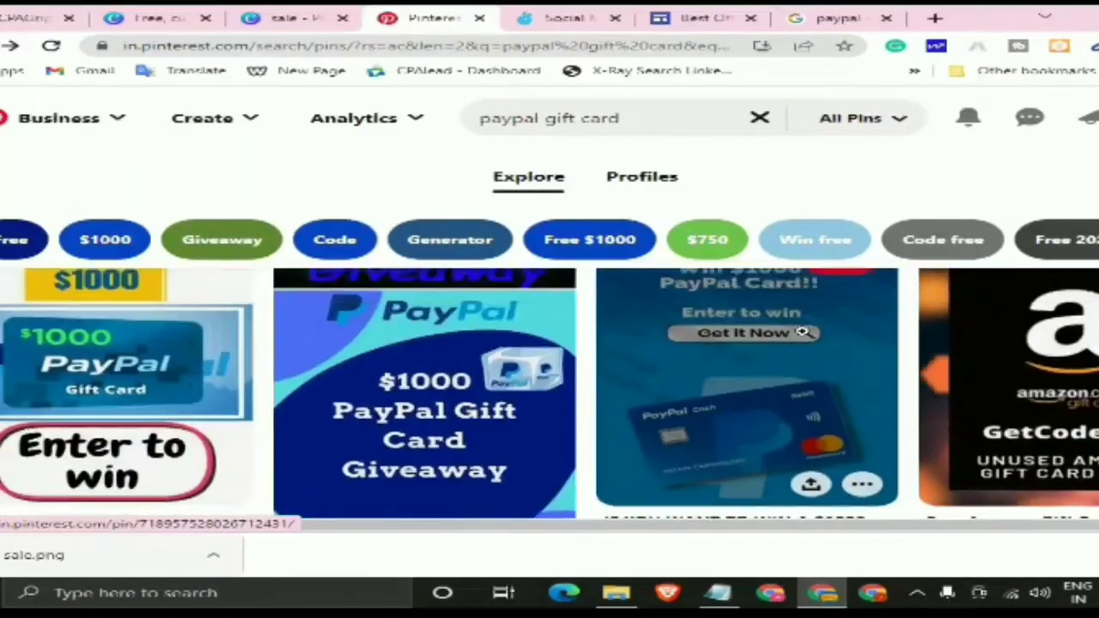
Go to the Pinterest profile's created pins and open the newly published PayPal gift card pin
scroll(803, 332, up, 1)
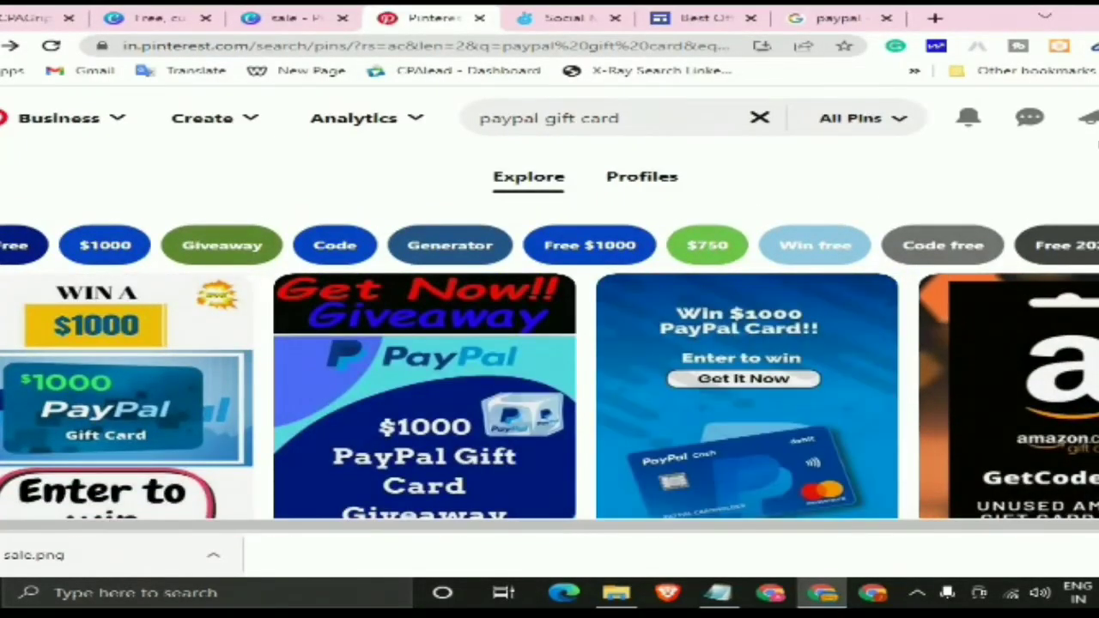
click(1089, 120)
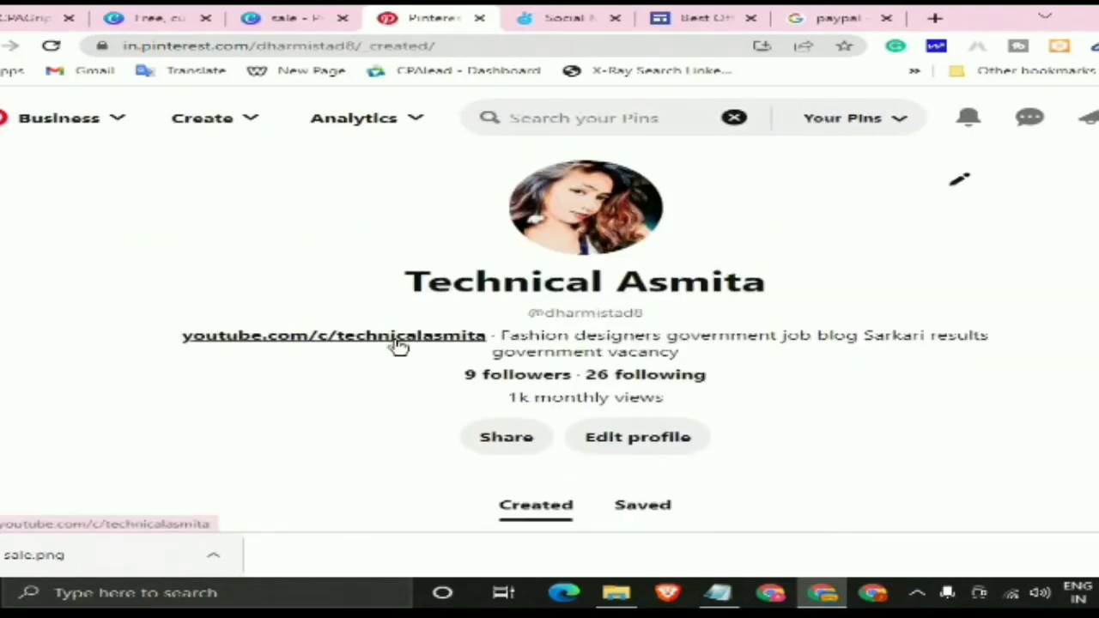
scroll(399, 346, down, 4)
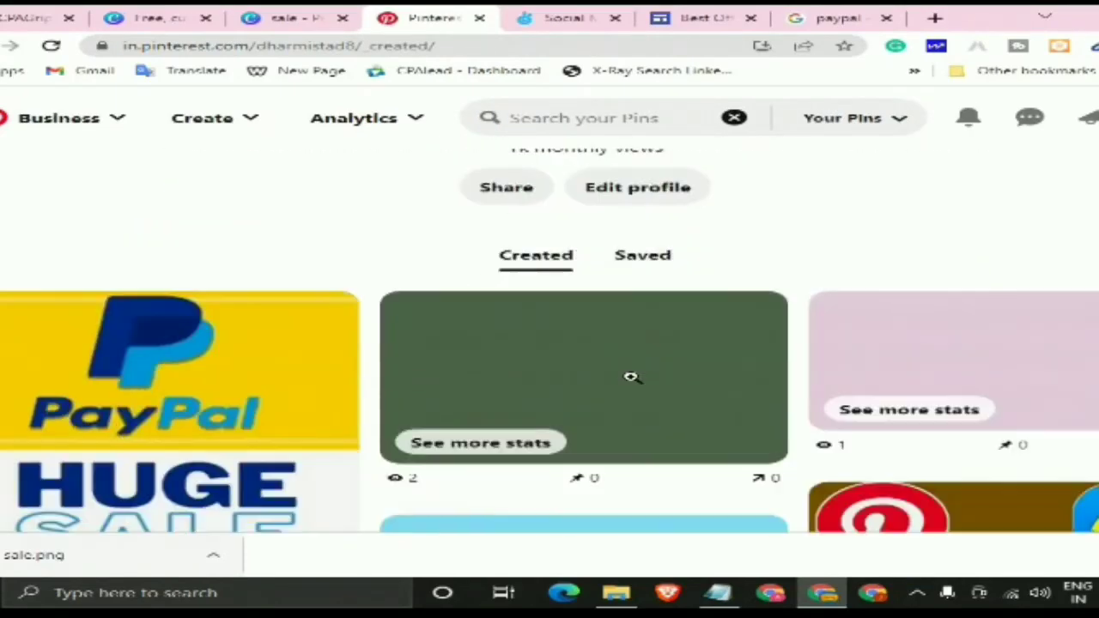
scroll(631, 377, down, 3)
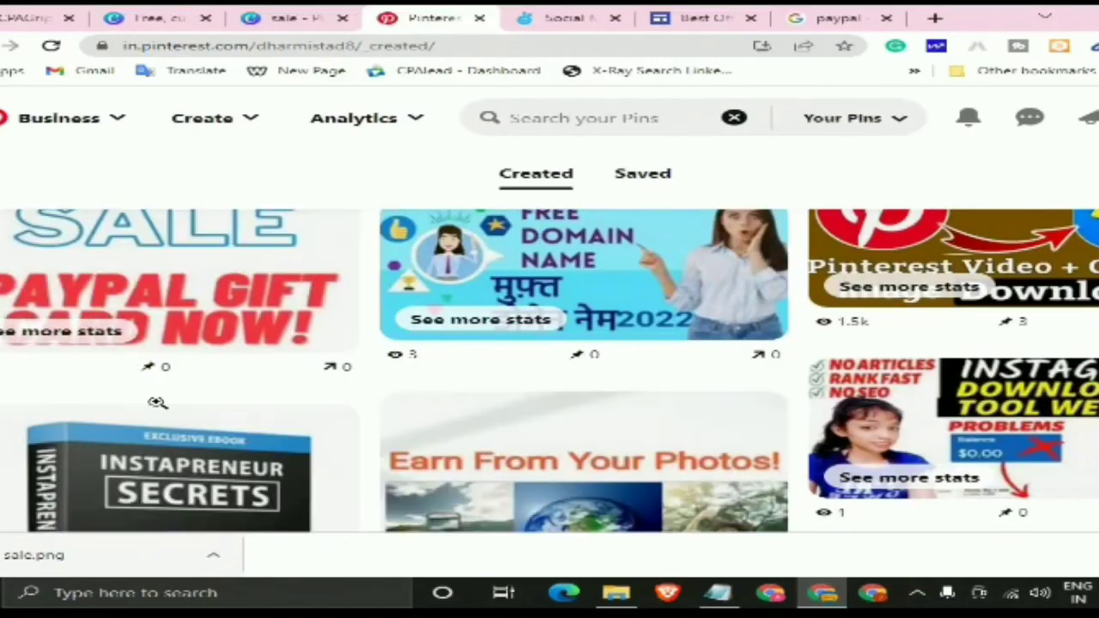
scroll(214, 388, up, 5)
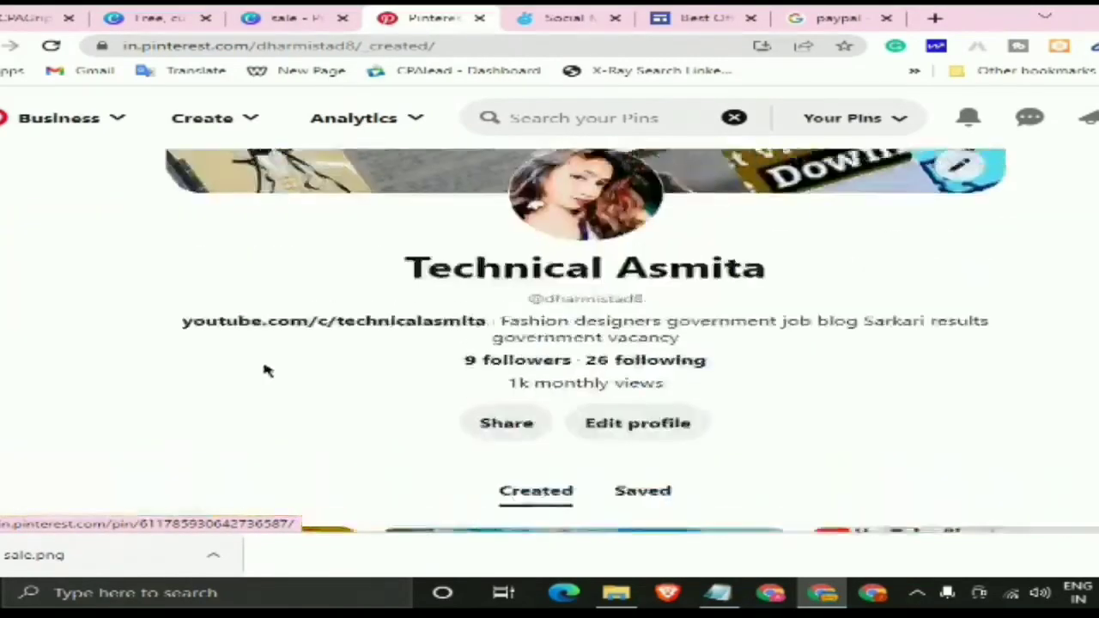
scroll(117, 449, down, 4)
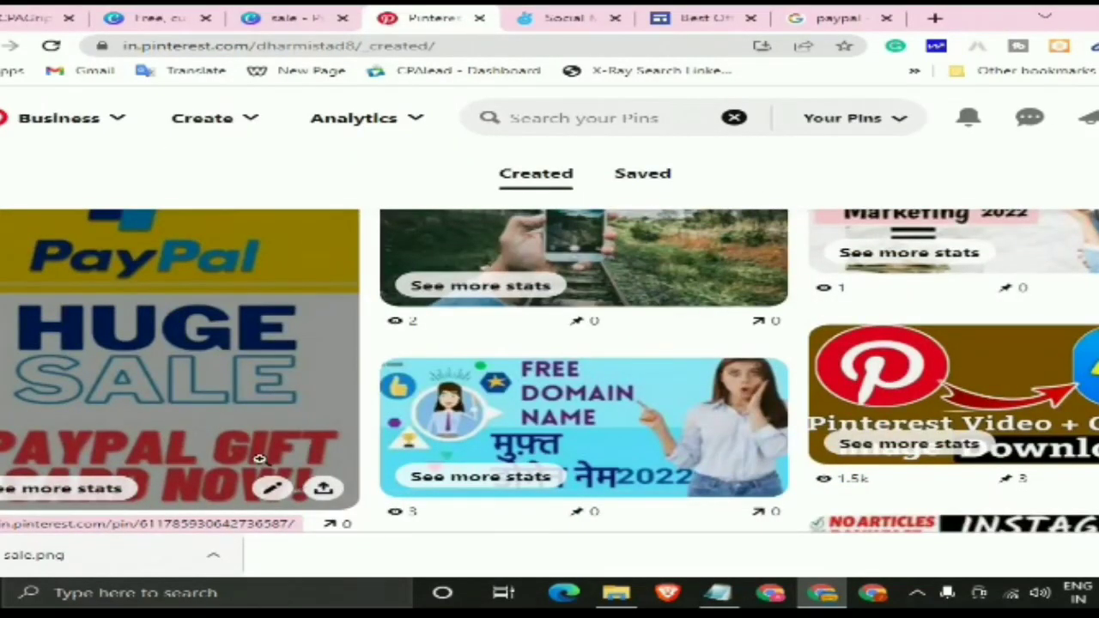
click(220, 467)
scroll(582, 352, down, 2)
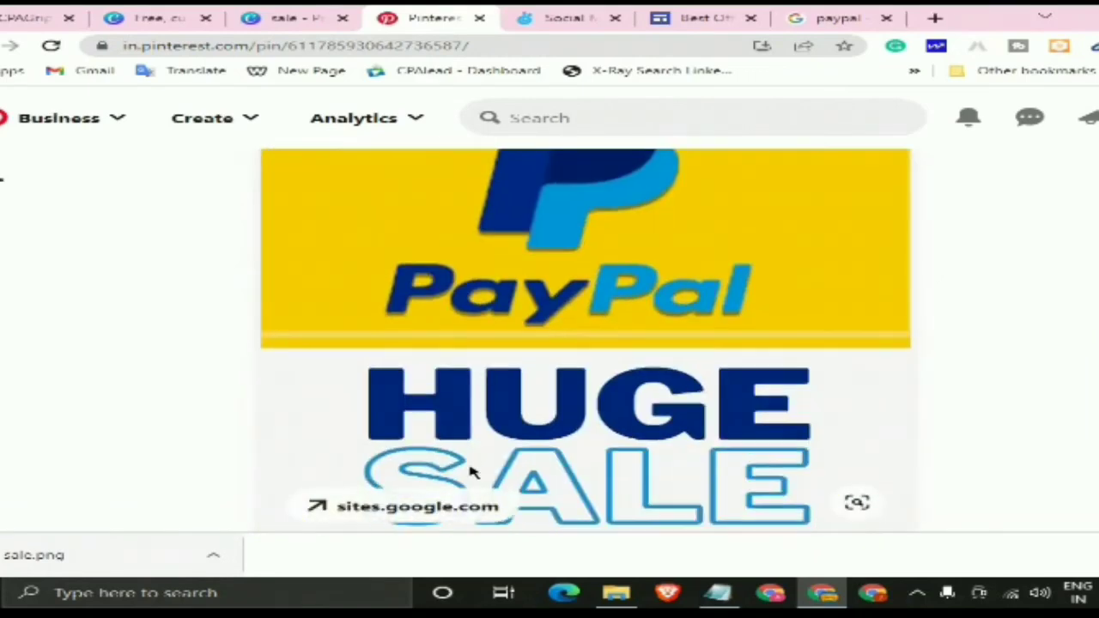
Follow the pin's sites.google.com link, check the landing page with its gift card offers, and close it
click(429, 505)
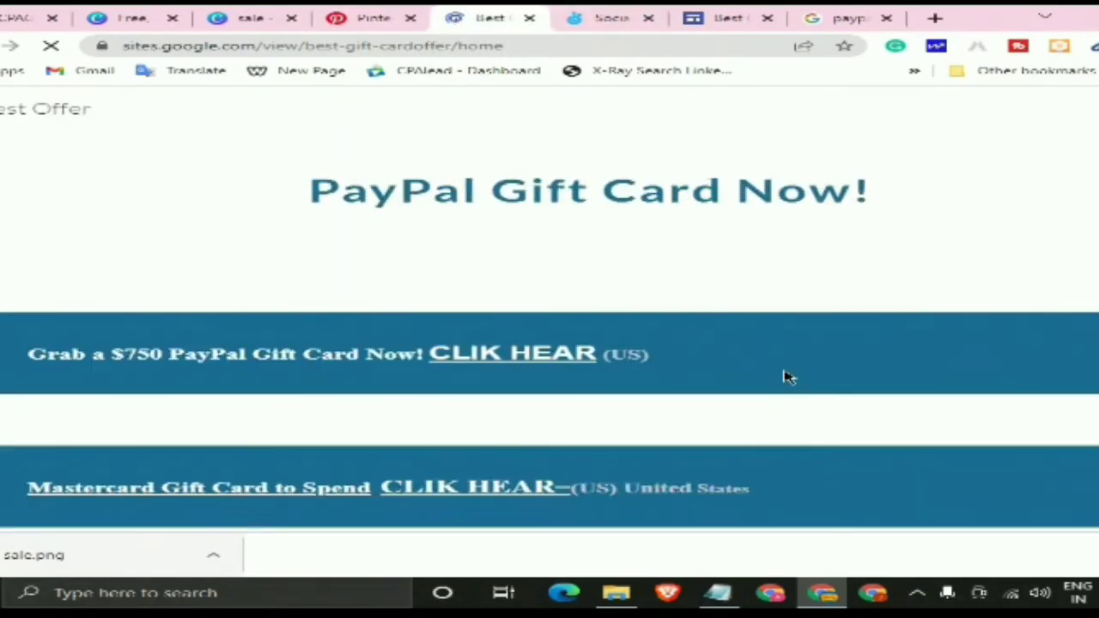
scroll(601, 392, down, 4)
scroll(601, 393, down, 6)
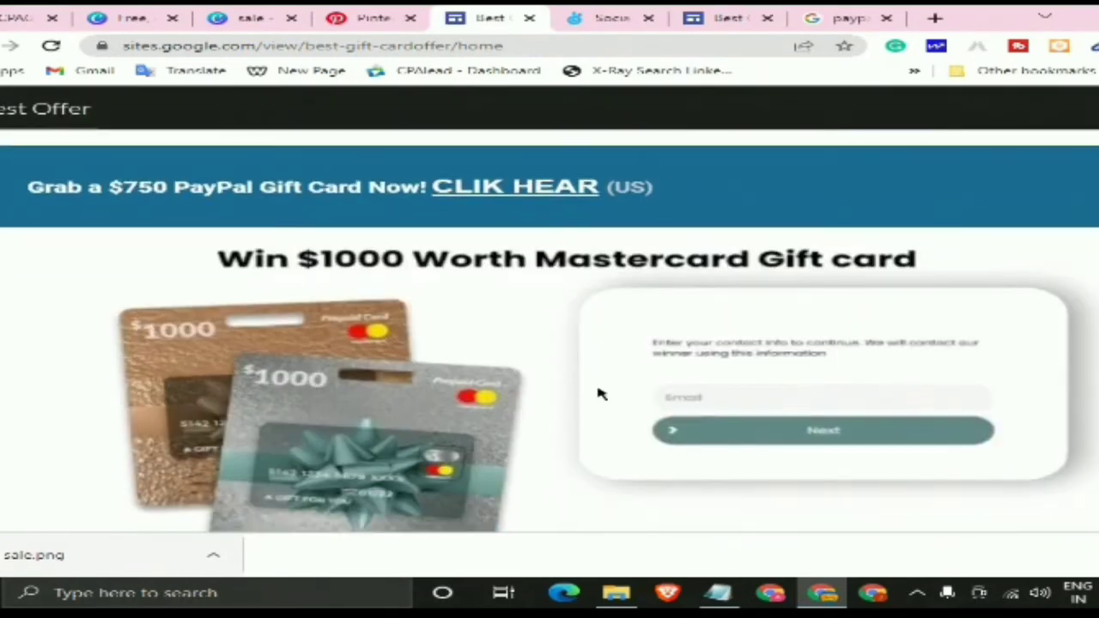
scroll(596, 400, up, 4)
scroll(618, 275, down, 1)
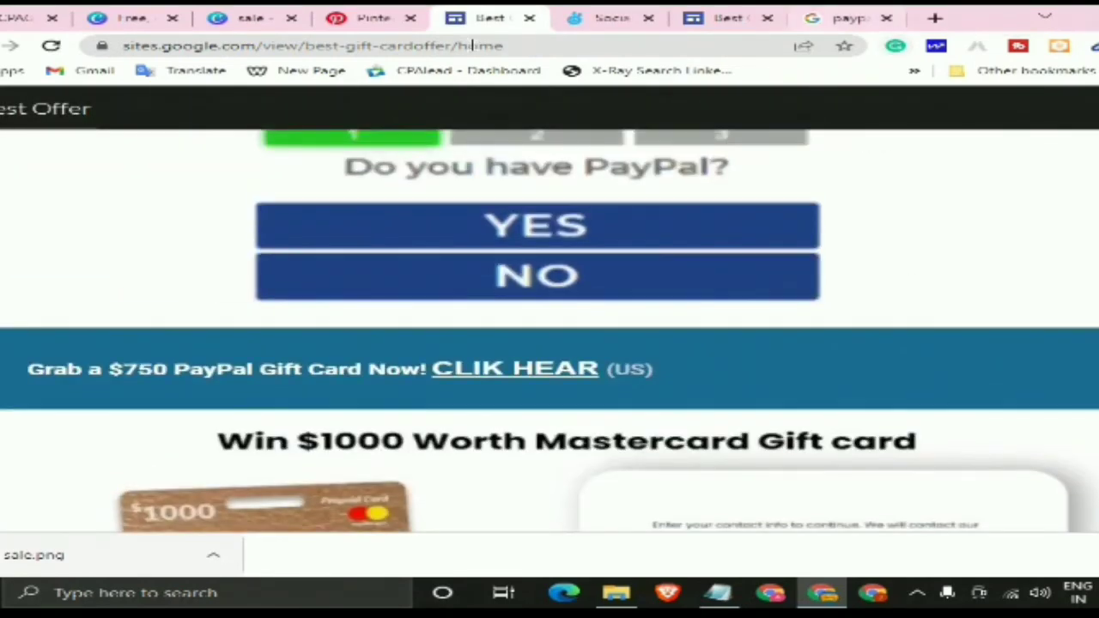
click(535, 22)
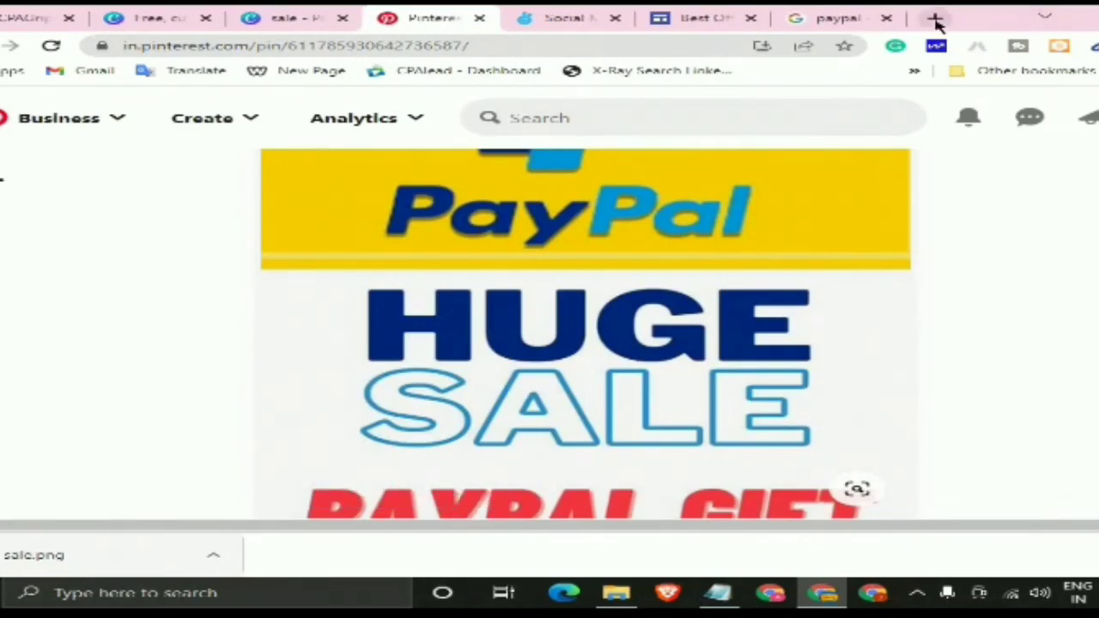
Switch to the Somiibo website and read its homepage introduction, three-step explanation and supported social media platforms
click(695, 25)
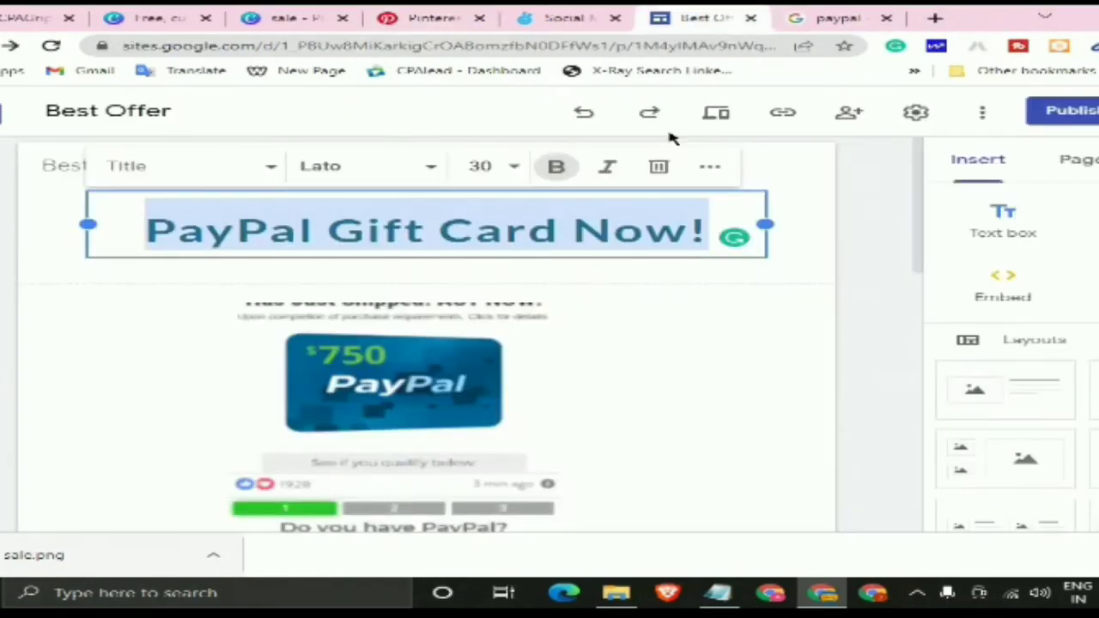
click(577, 17)
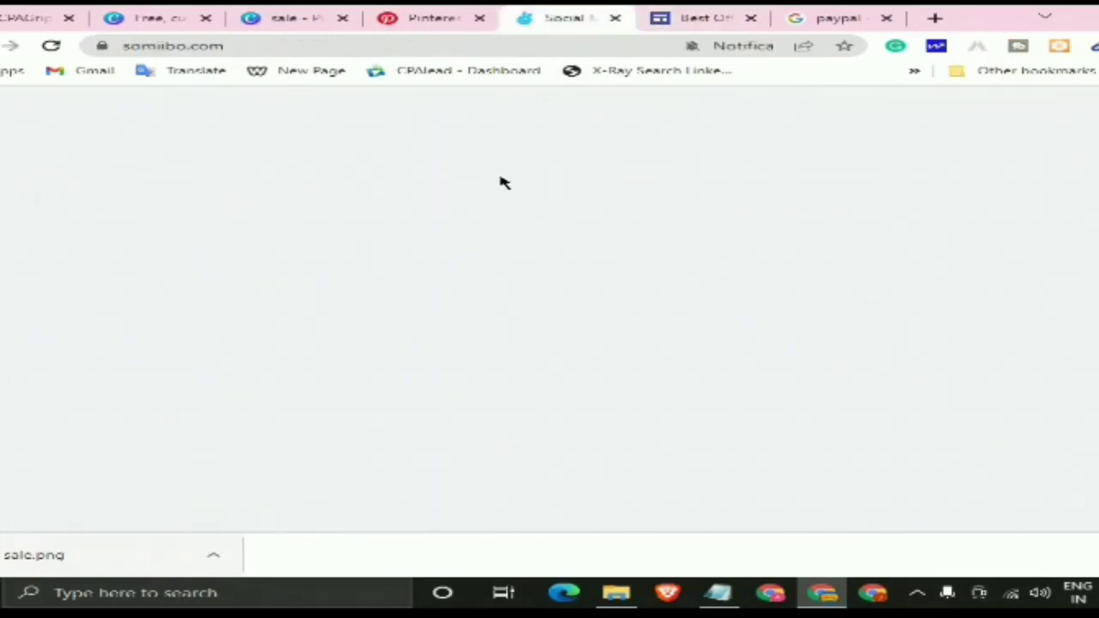
scroll(609, 290, down, 4)
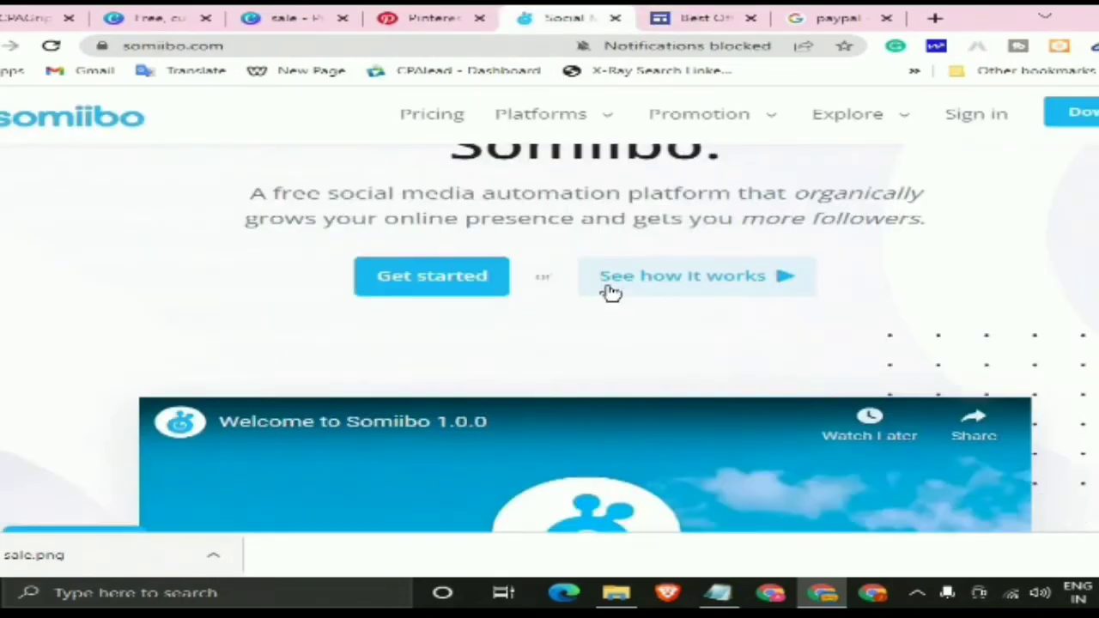
scroll(609, 290, up, 4)
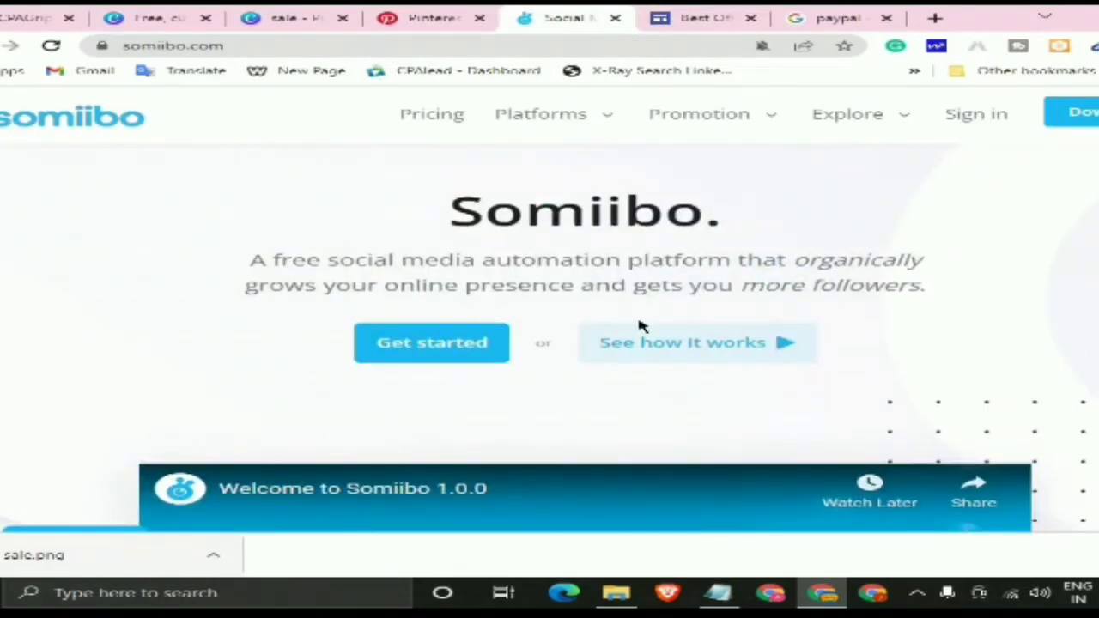
scroll(601, 302, down, 7)
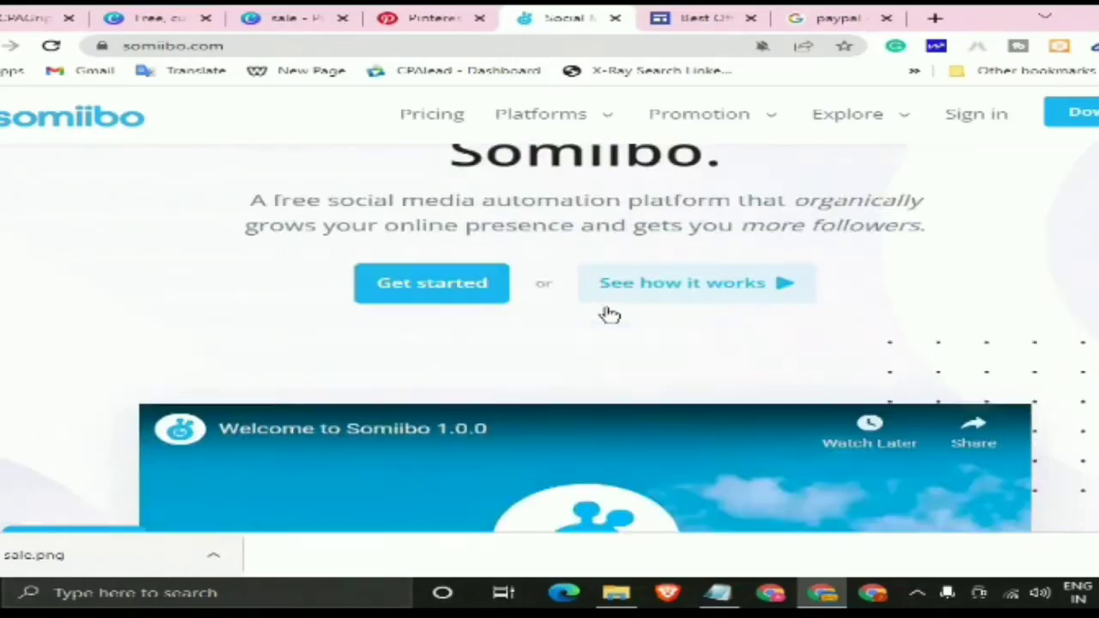
scroll(183, 440, down, 1)
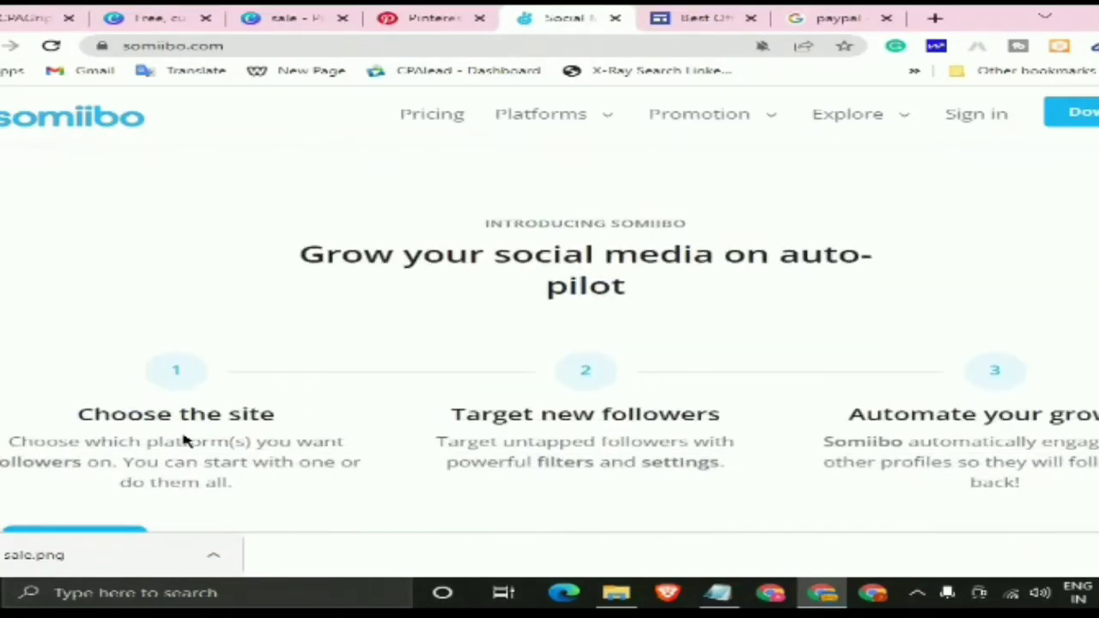
scroll(294, 380, down, 2)
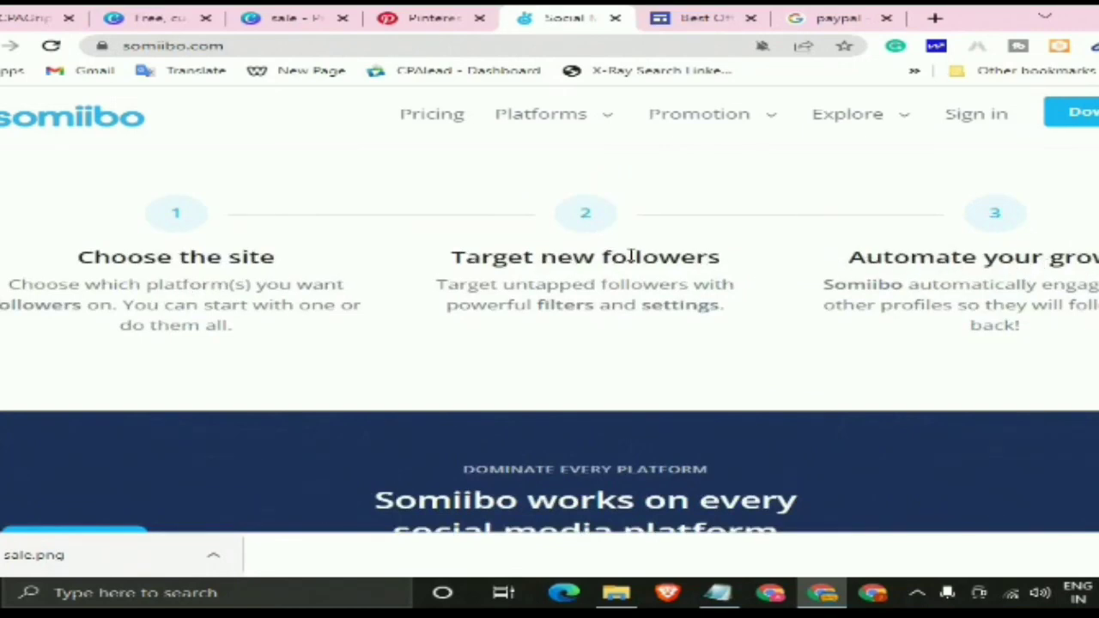
scroll(631, 256, down, 3)
scroll(310, 344, down, 1)
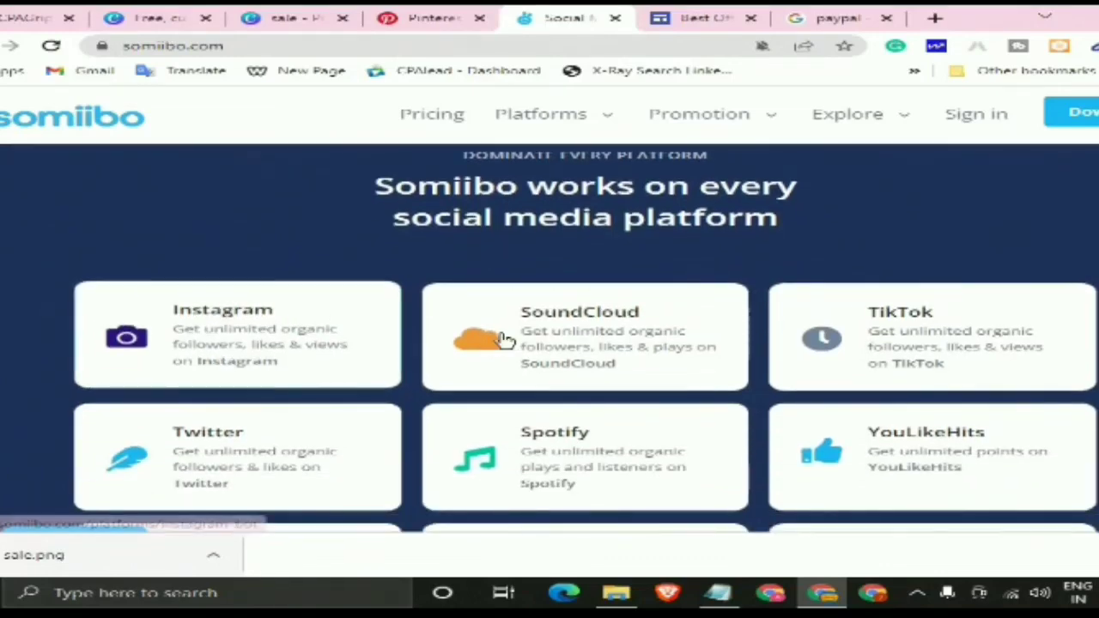
scroll(294, 297, down, 1)
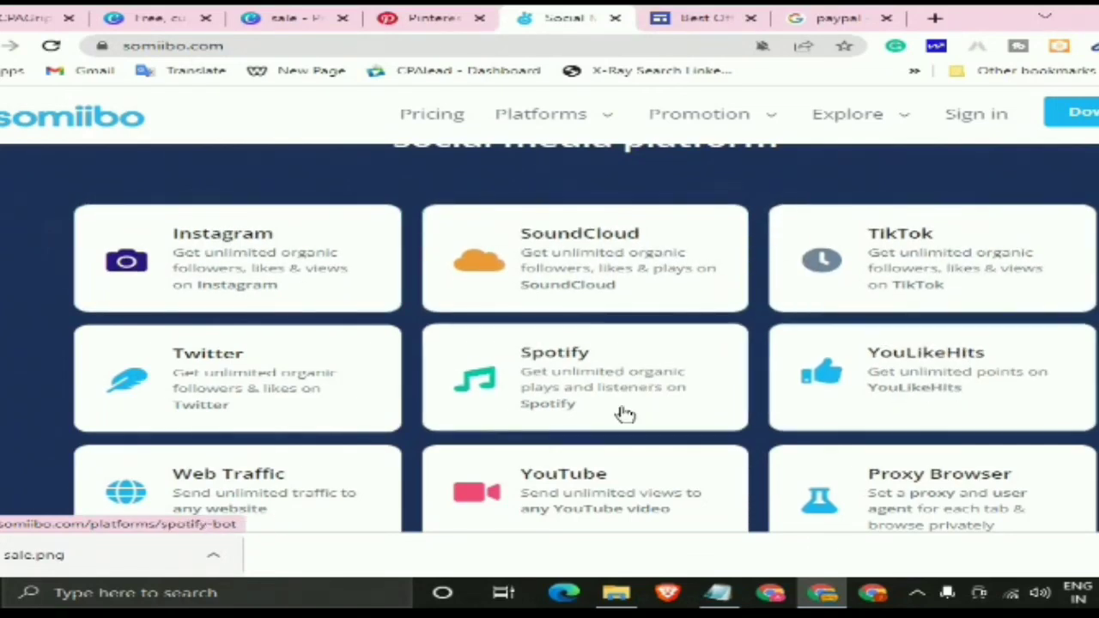
scroll(232, 382, down, 1)
scroll(232, 382, down, 3)
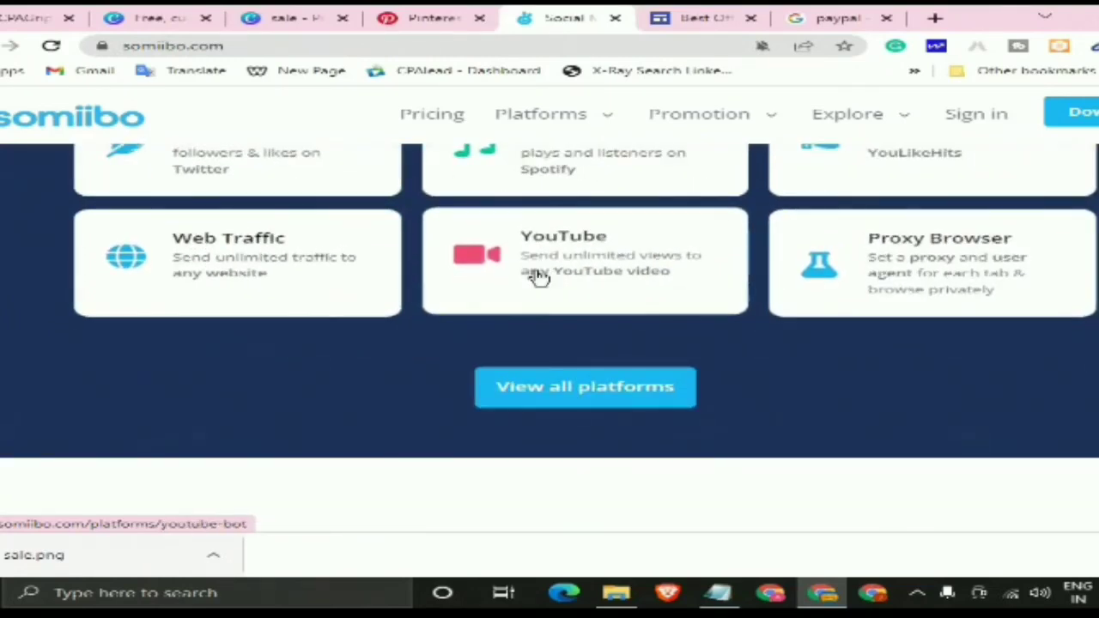
Open Somiibo's full list of platforms and review the available automation options
click(621, 392)
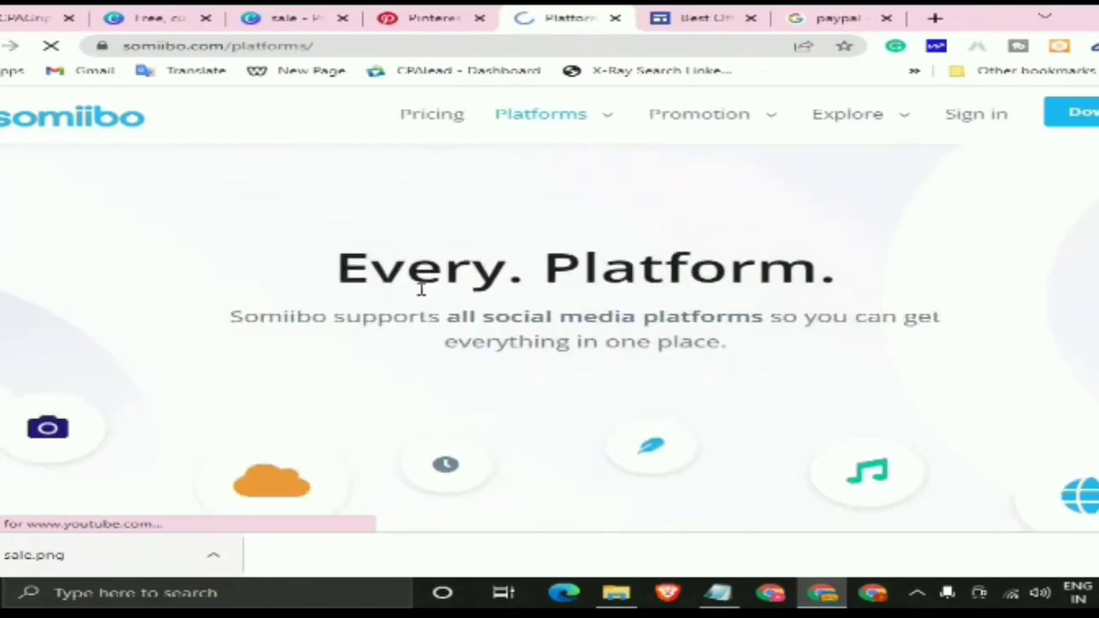
scroll(421, 290, down, 6)
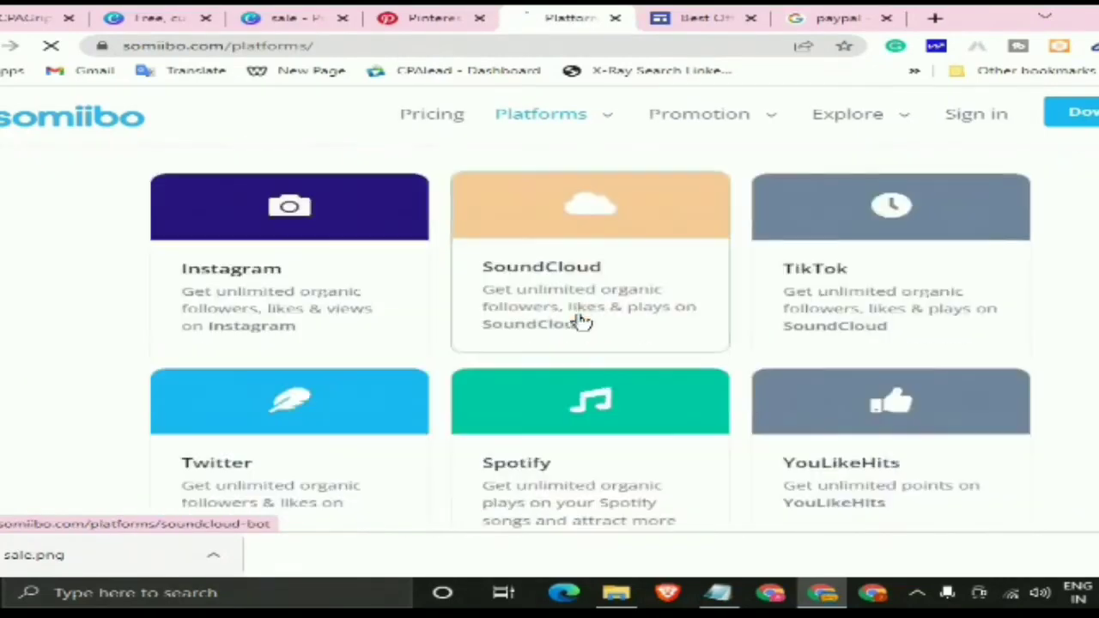
scroll(675, 296, down, 5)
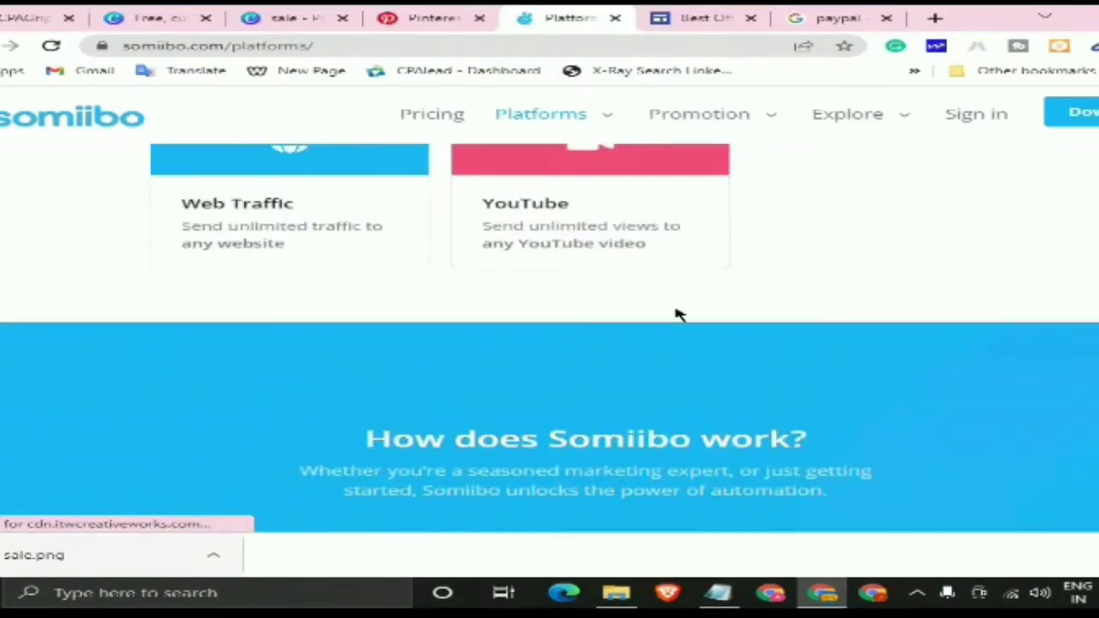
scroll(675, 314, up, 4)
scroll(486, 288, up, 3)
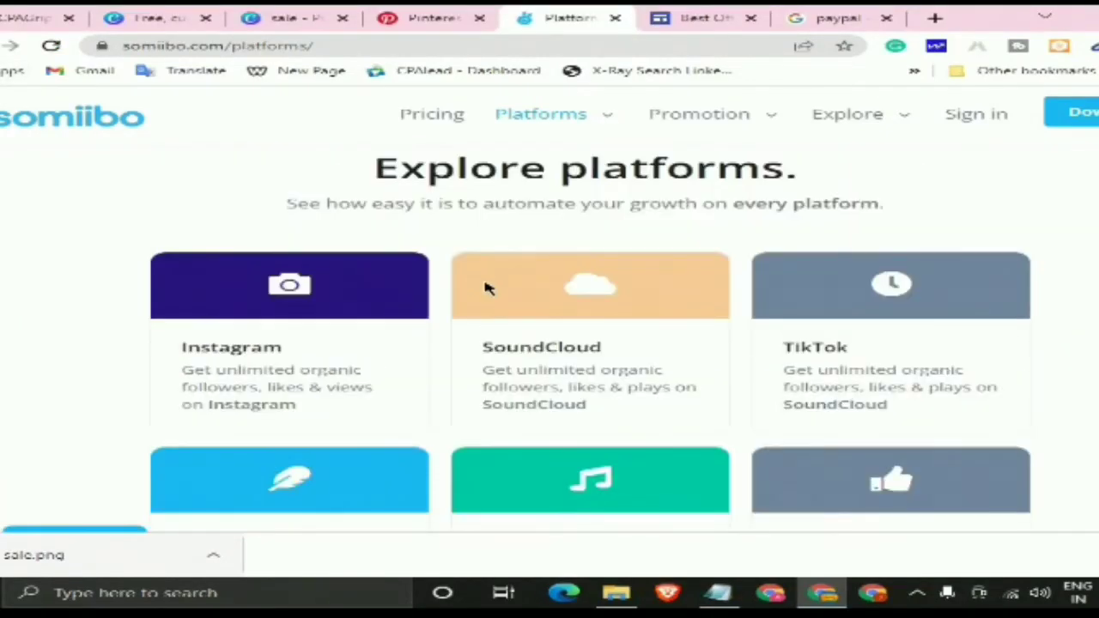
scroll(486, 289, up, 3)
Return to the Somiibo homepage, then open its download page and review the download and installation options
click(55, 120)
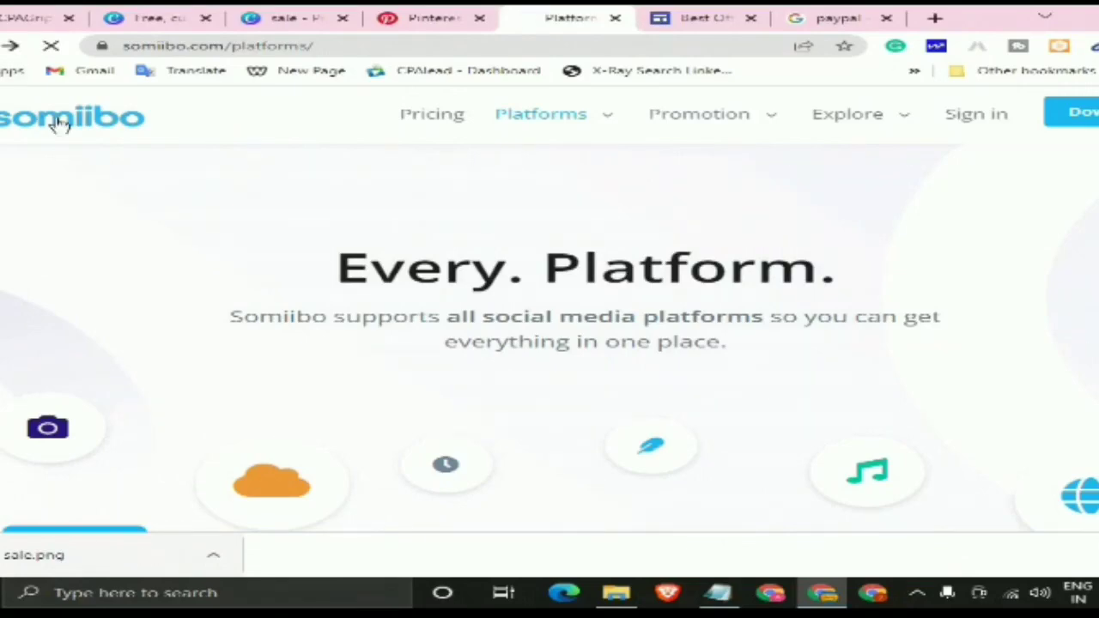
scroll(747, 395, up, 10)
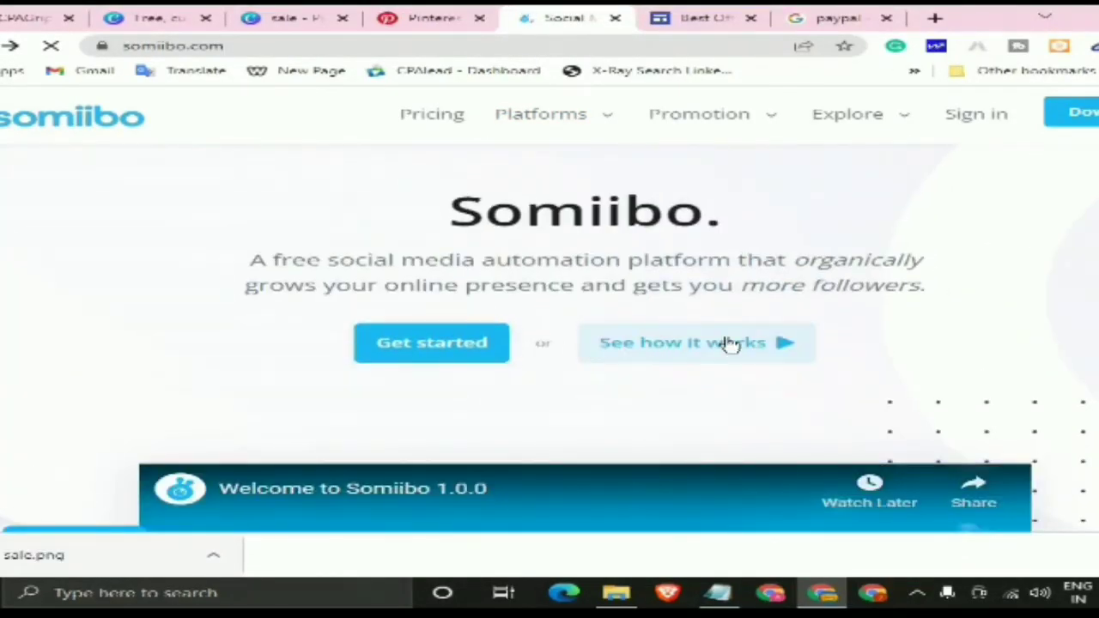
click(391, 354)
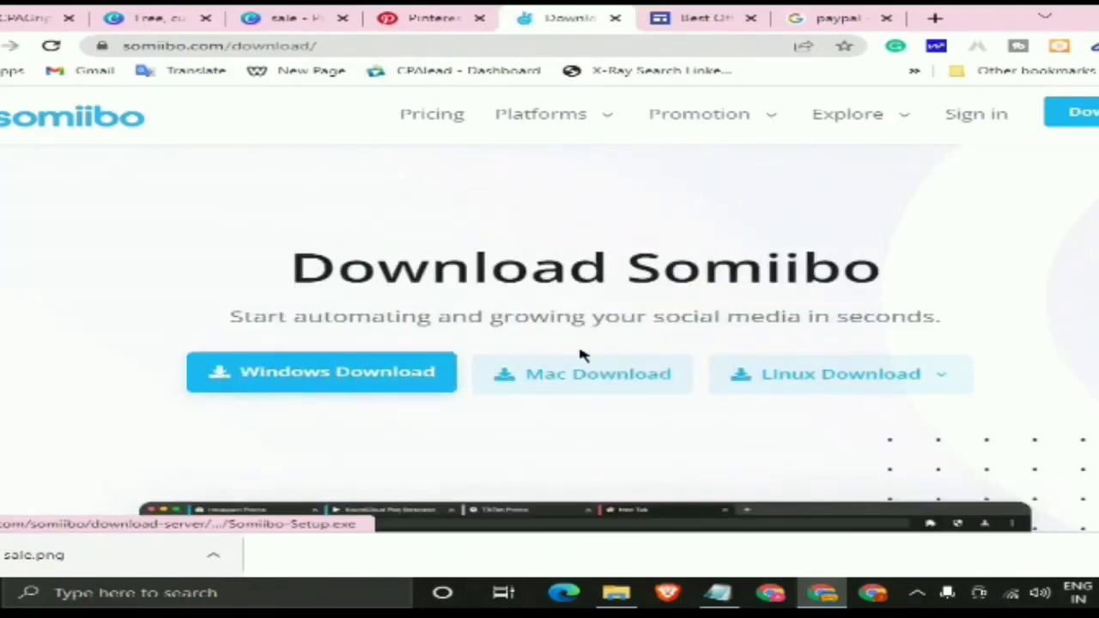
scroll(580, 355, down, 5)
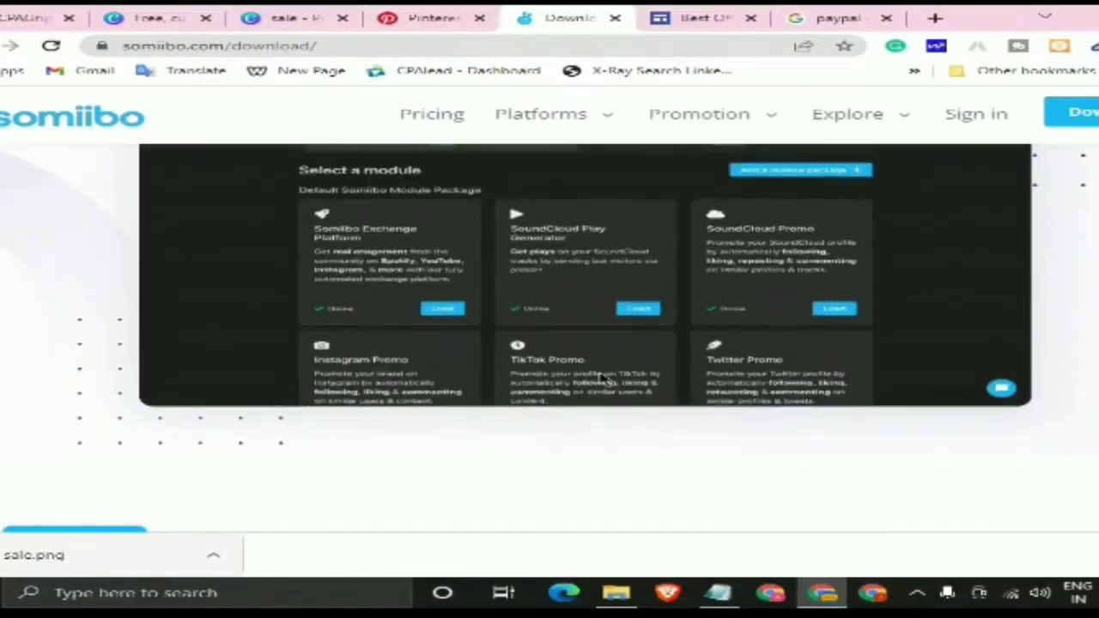
scroll(606, 378, down, 8)
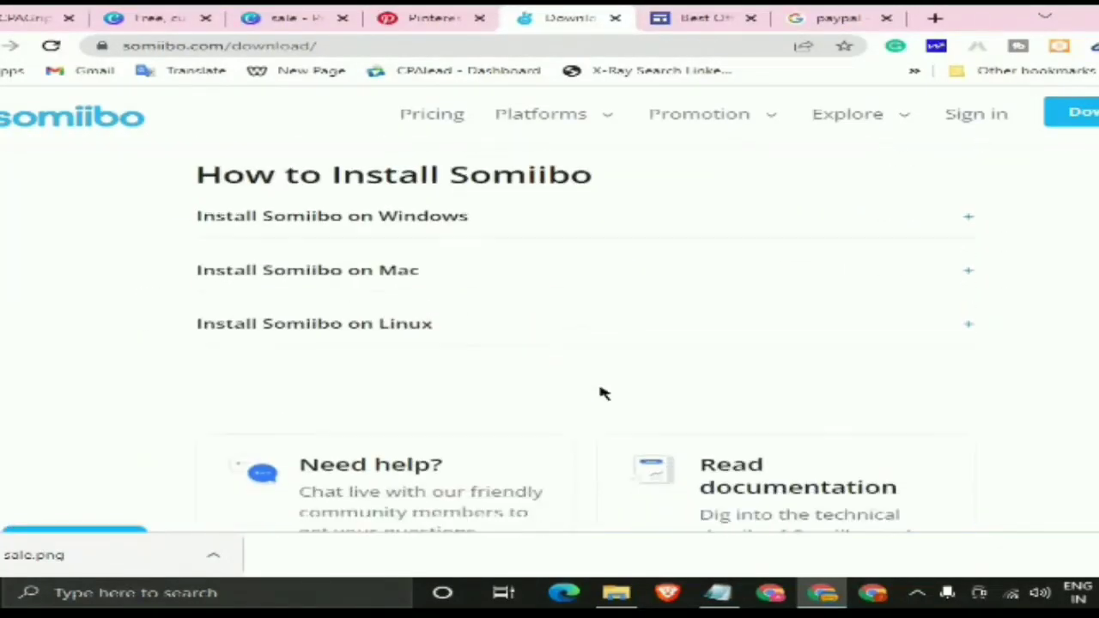
scroll(601, 394, down, 8)
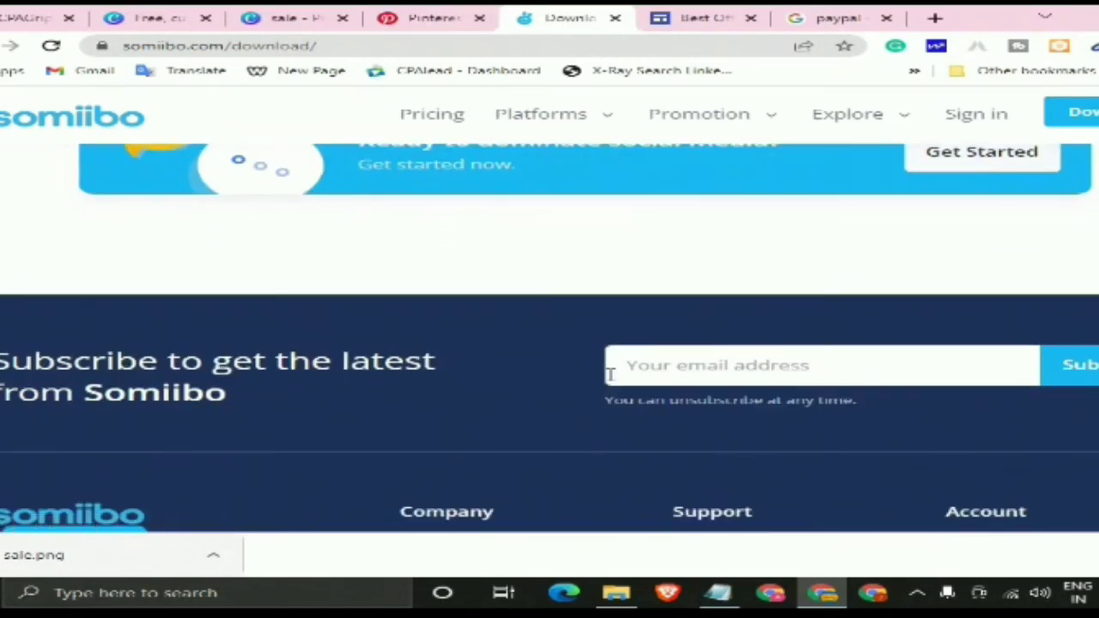
Open the Somiibo sign-up page from the "Ready to dominate social media?" banner
scroll(859, 341, up, 2)
click(927, 324)
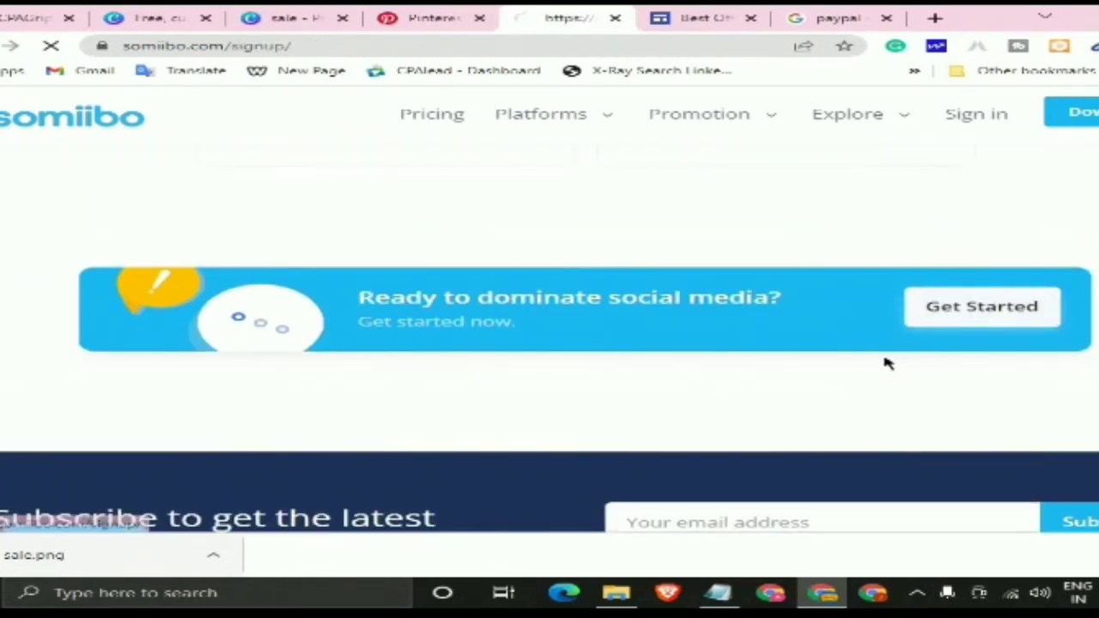